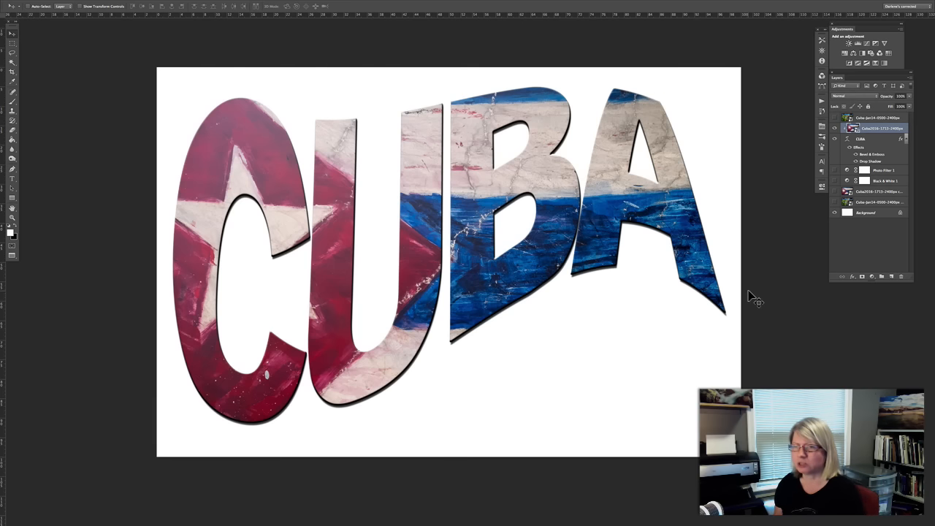
# - Delete all the layers above the Background, from the top photo layer down to the lowest photo layer
pyautogui.click(897, 118)
pyautogui.keyDown('shift'); pyautogui.click(887, 202); pyautogui.keyUp('shift')
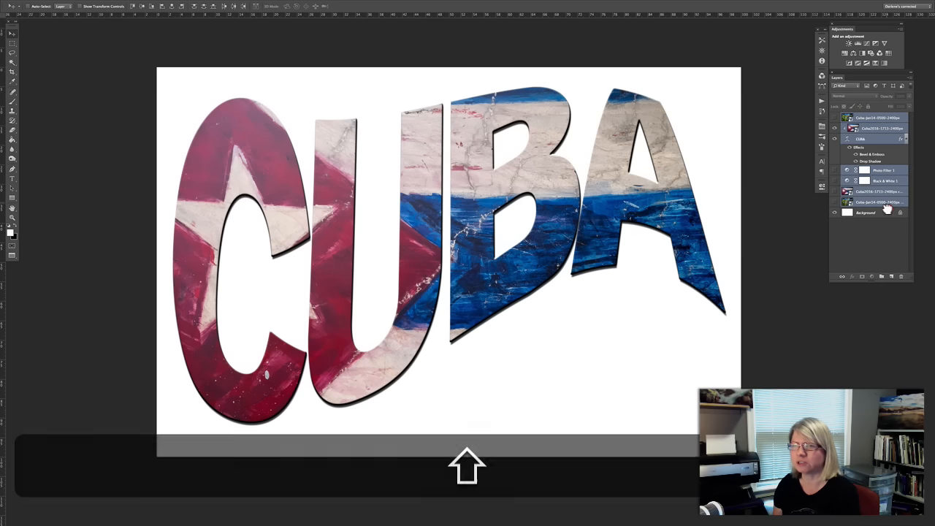
pyautogui.moveTo(887, 201); pyautogui.dragTo(901, 277)
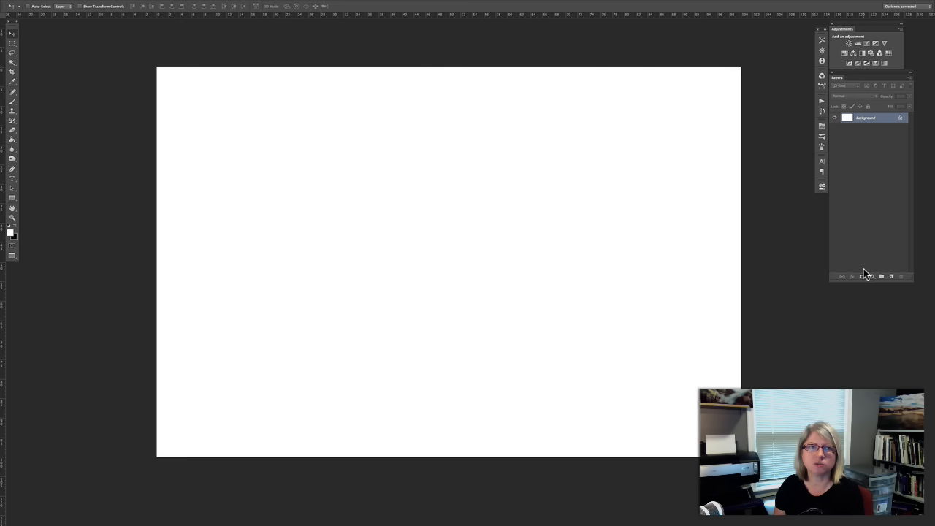
# - Add the word "TEXT" in the upper-left area of the blank canvas with the Horizontal Type tool
pyautogui.press('t')
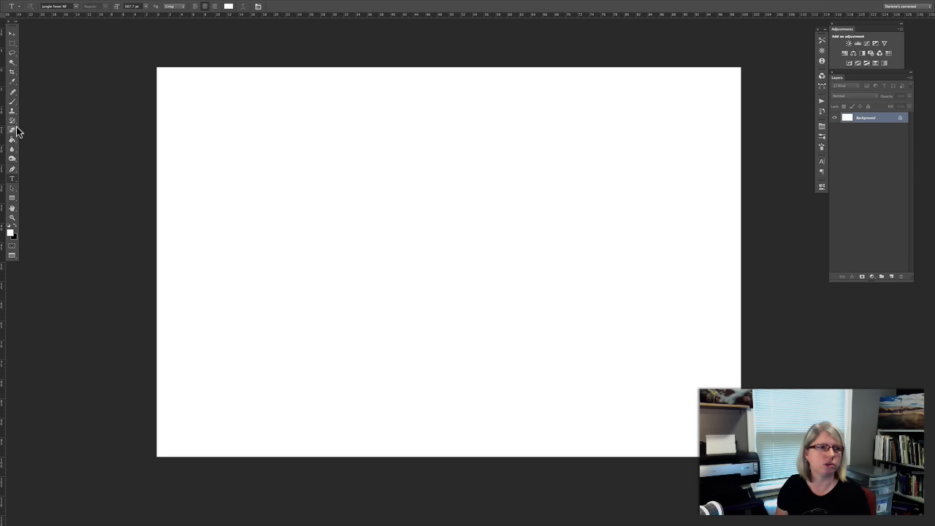
pyautogui.click(11, 178)
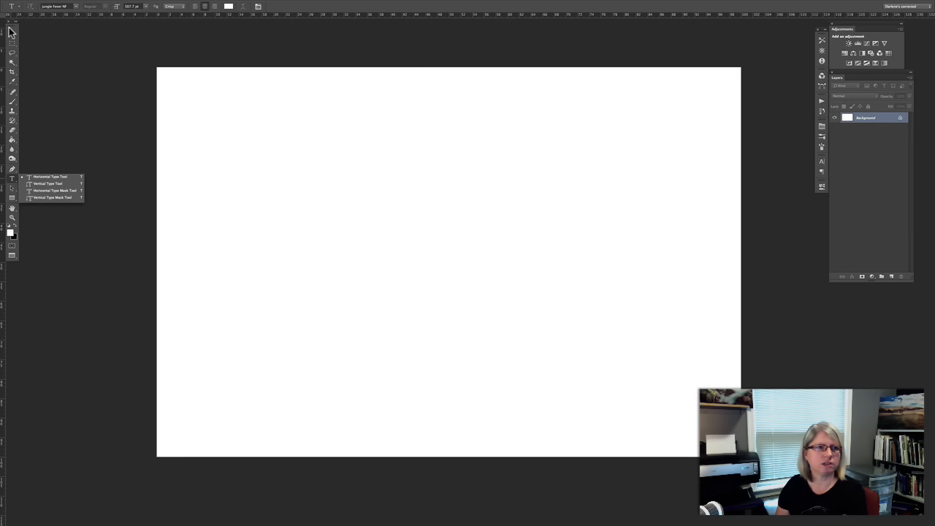
pyautogui.moveTo(9, 30); pyautogui.dragTo(19, 32)
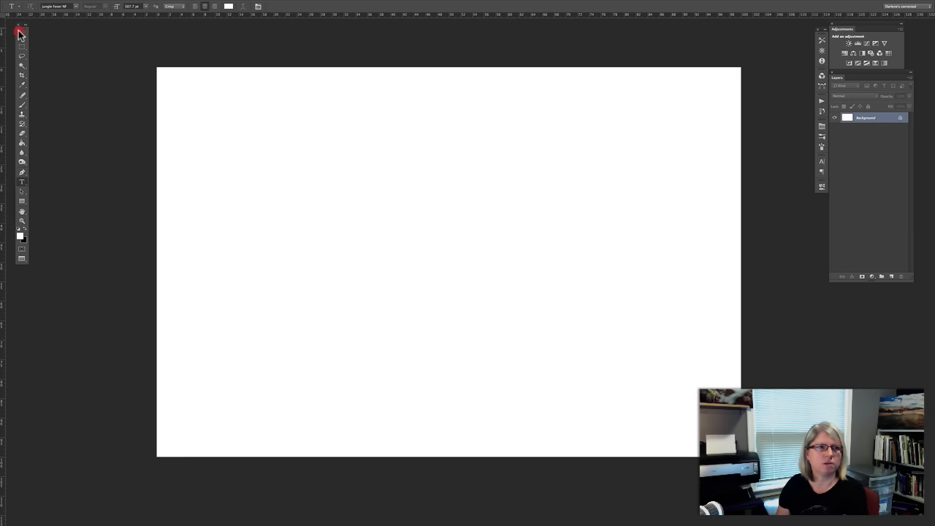
pyautogui.click(23, 184)
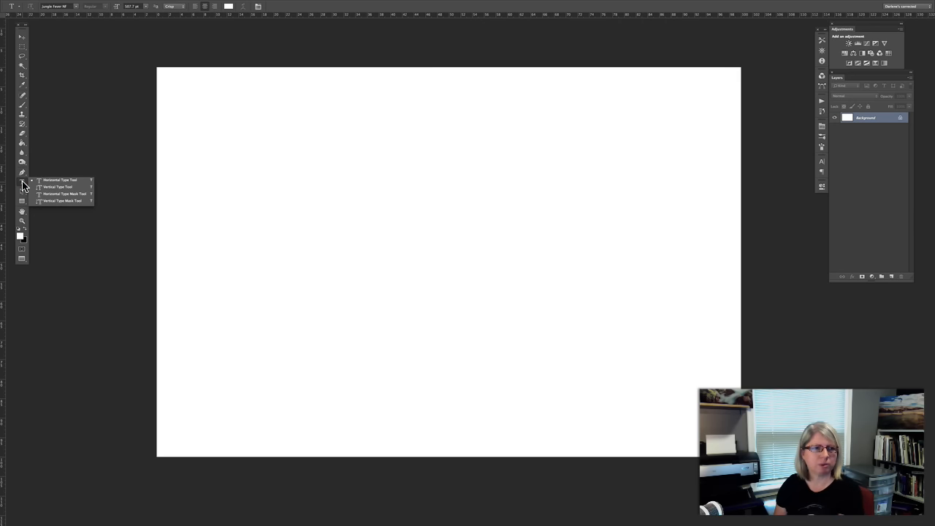
pyautogui.click(45, 179)
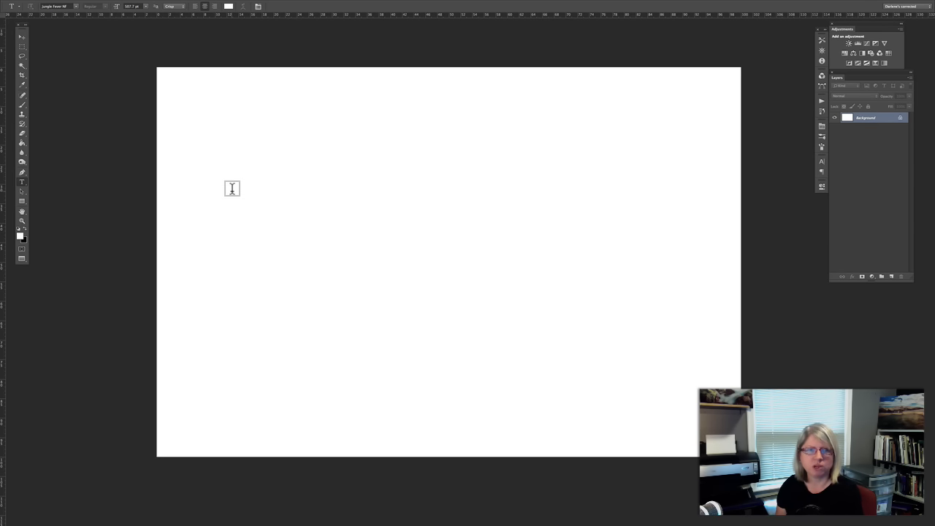
pyautogui.click(260, 187)
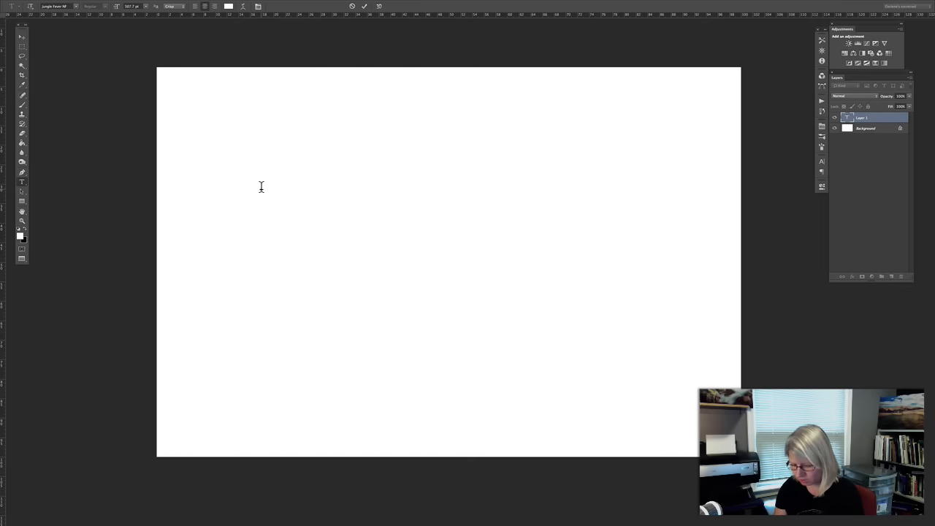
pyautogui.write('T')
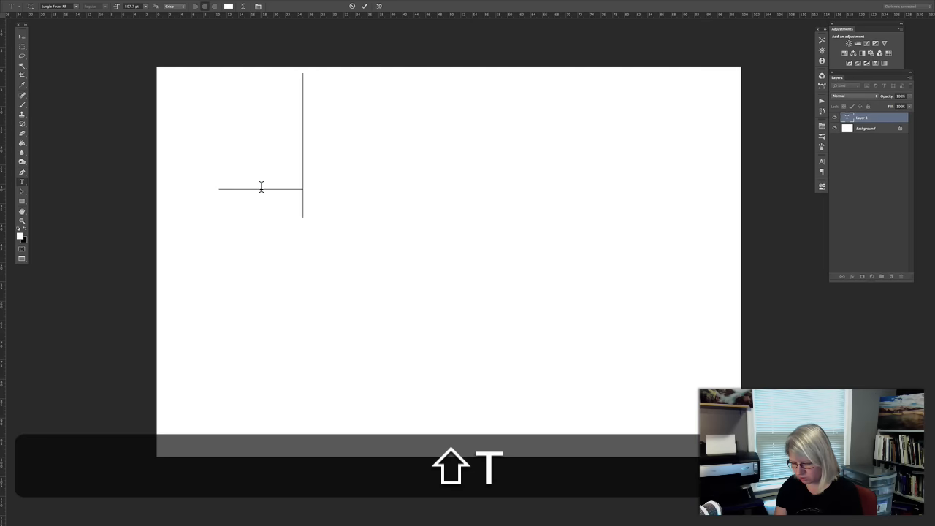
pyautogui.press('shift+super+Return')
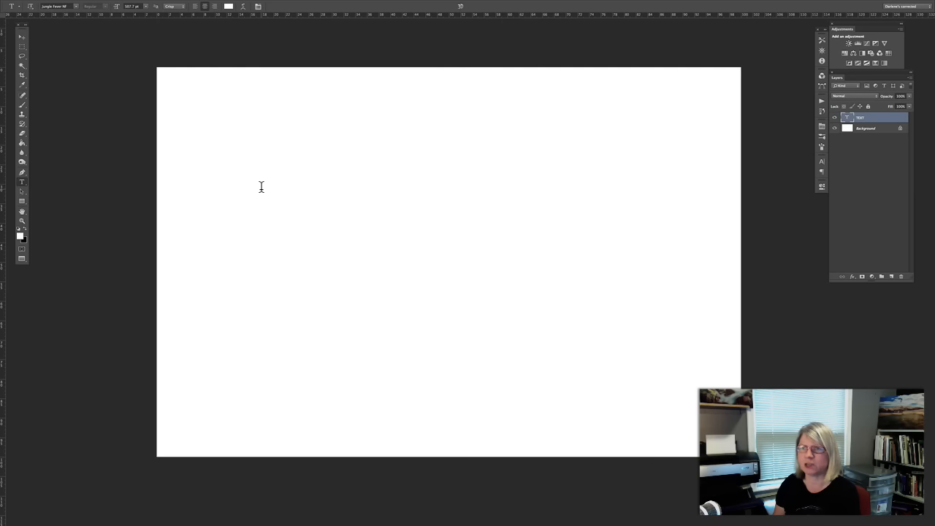
# - Change the color of the word TEXT to black and move it near the middle of the canvas
pyautogui.click(821, 163)
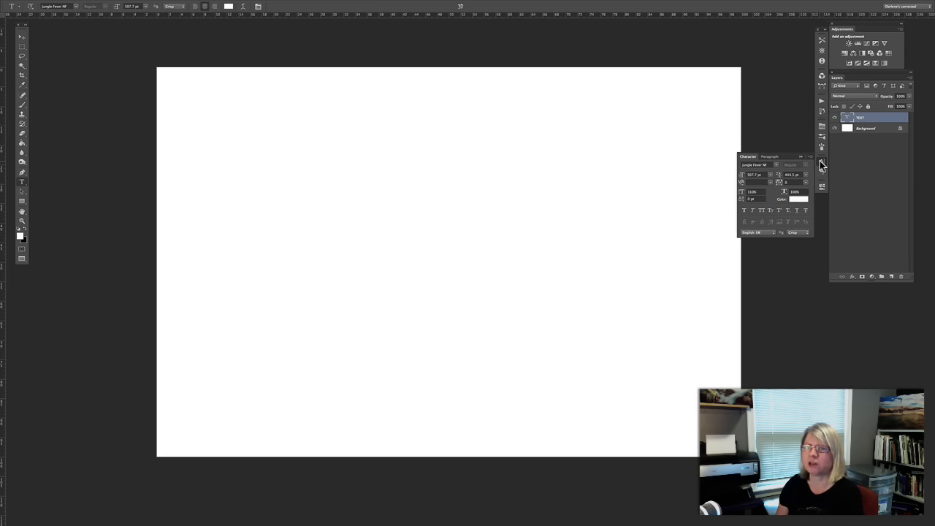
pyautogui.click(821, 163)
pyautogui.click(821, 162)
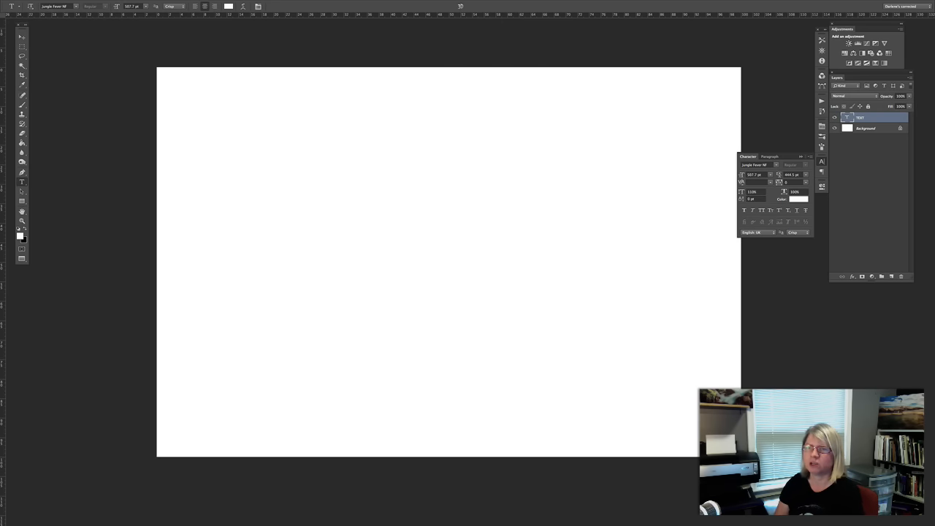
pyautogui.click(798, 198)
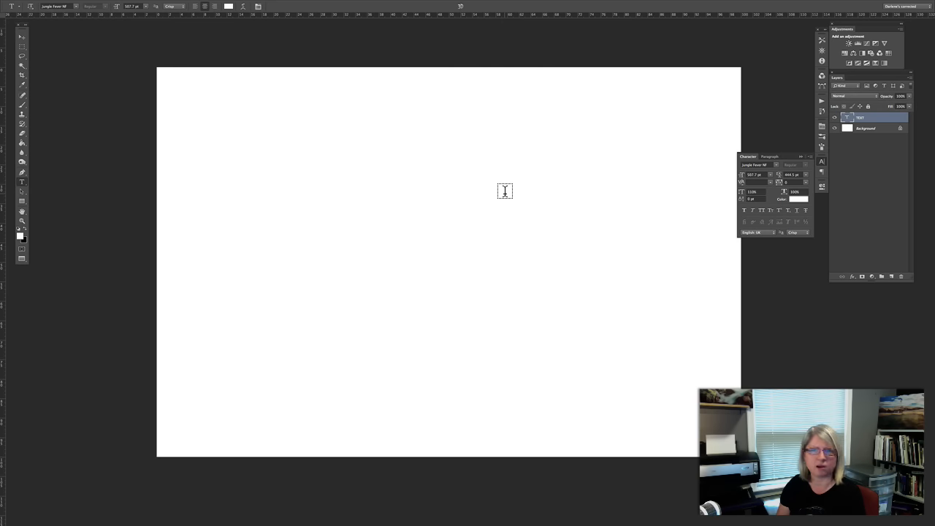
pyautogui.click(798, 198)
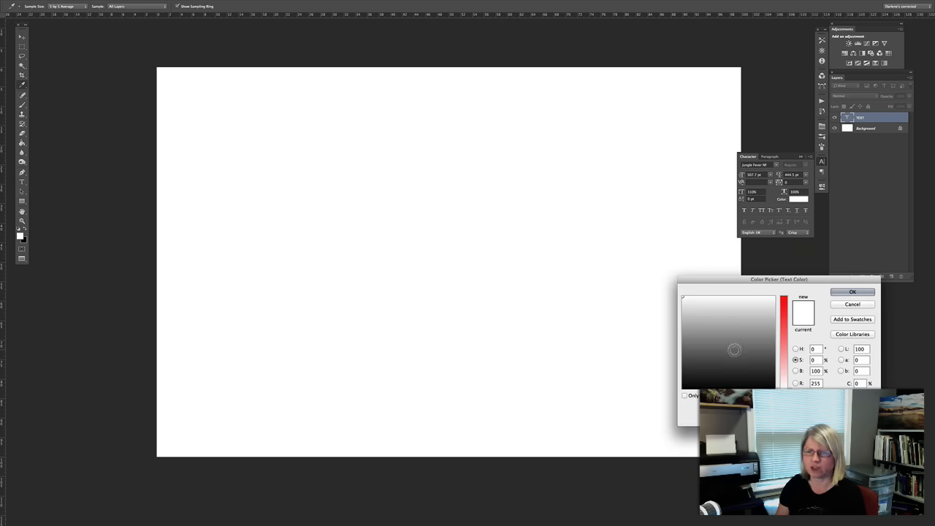
pyautogui.click(684, 388)
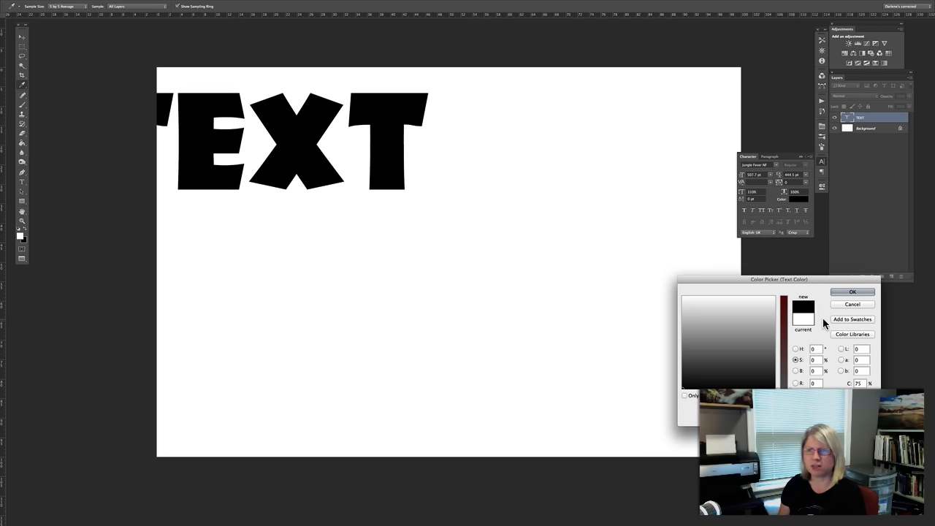
pyautogui.click(840, 292)
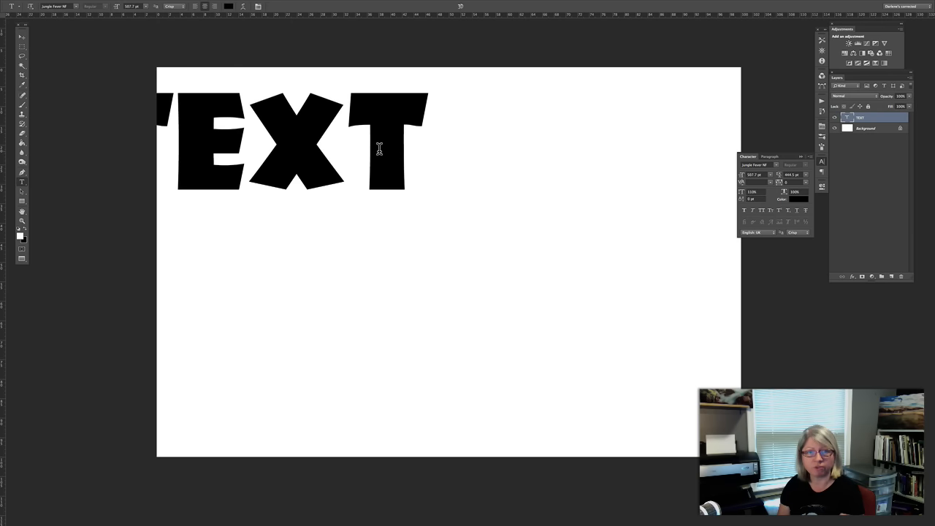
pyautogui.press('v')
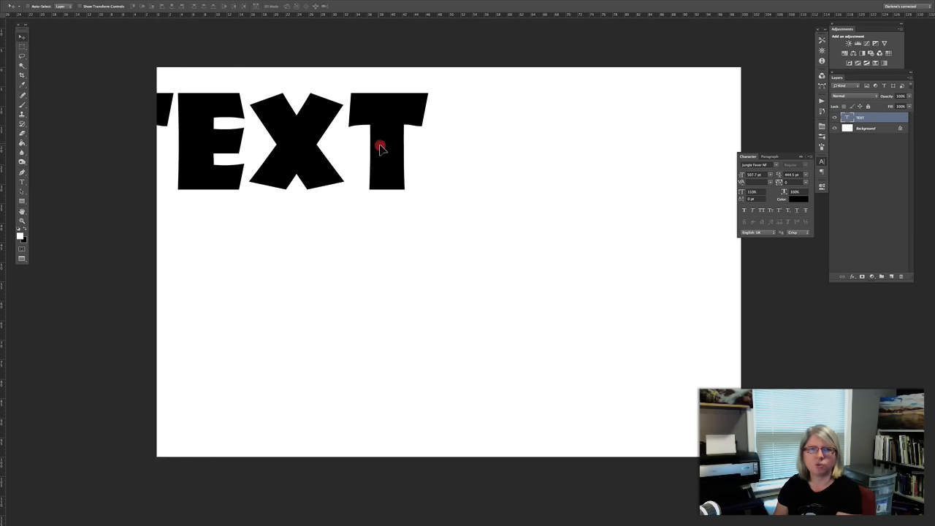
pyautogui.moveTo(382, 146); pyautogui.dragTo(521, 216)
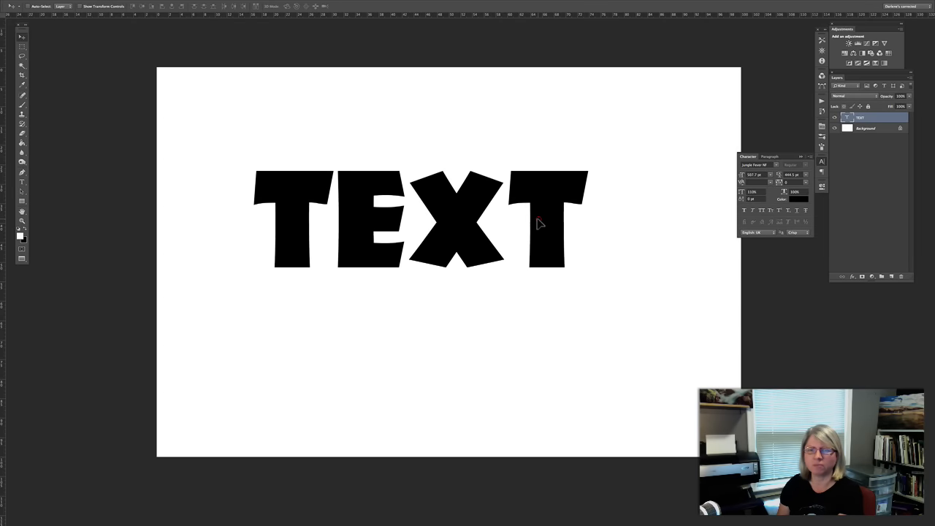
# - Try left and right paragraph alignment on the word TEXT, returning it to center alignment
pyautogui.click(772, 157)
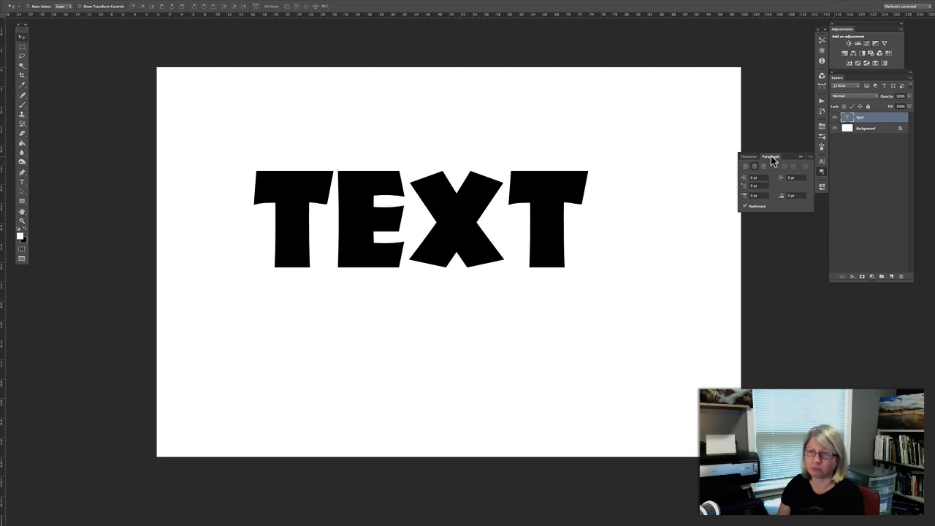
pyautogui.click(745, 167)
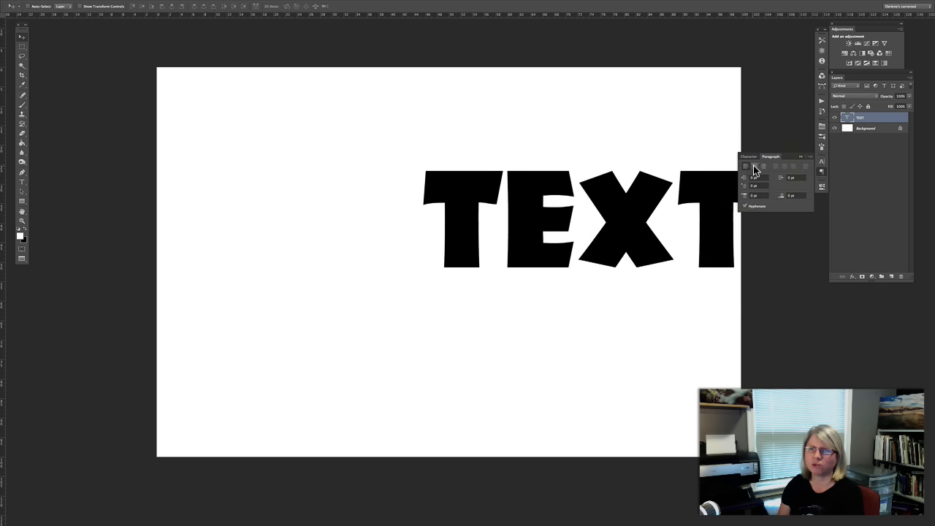
pyautogui.click(756, 167)
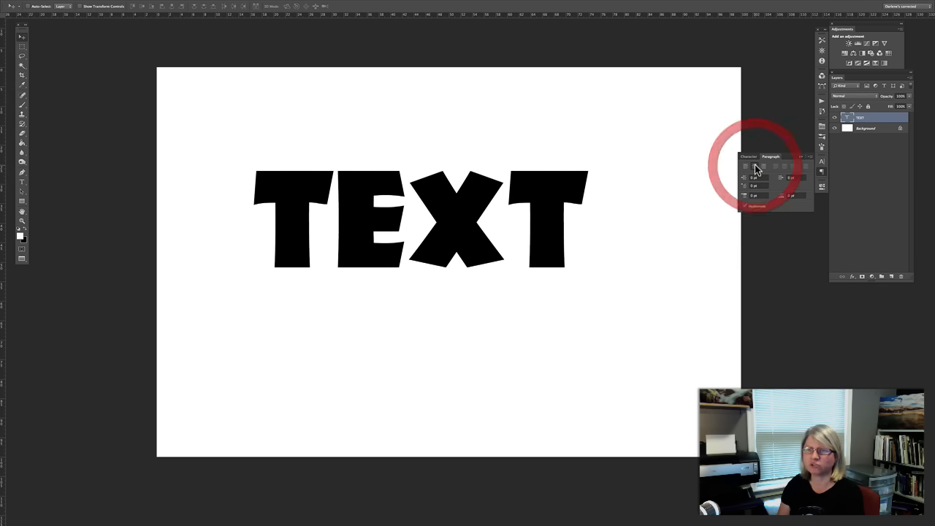
pyautogui.click(762, 167)
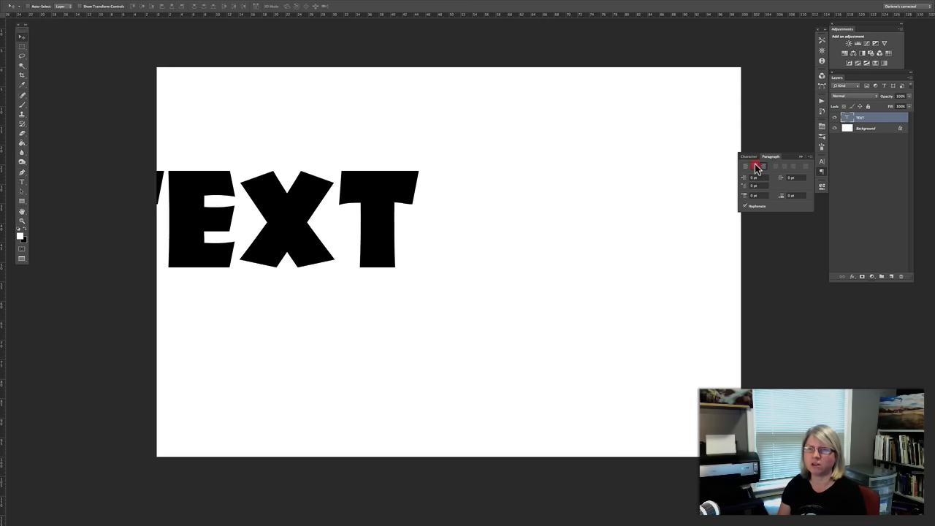
pyautogui.click(756, 168)
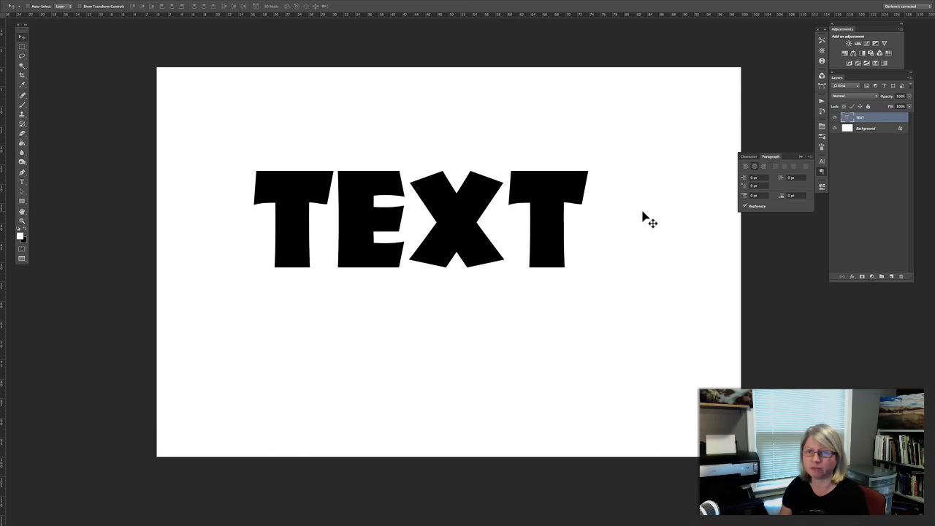
# - Add a second line reading "line 2" below TEXT in the same text layer
pyautogui.doubleClick(847, 118)
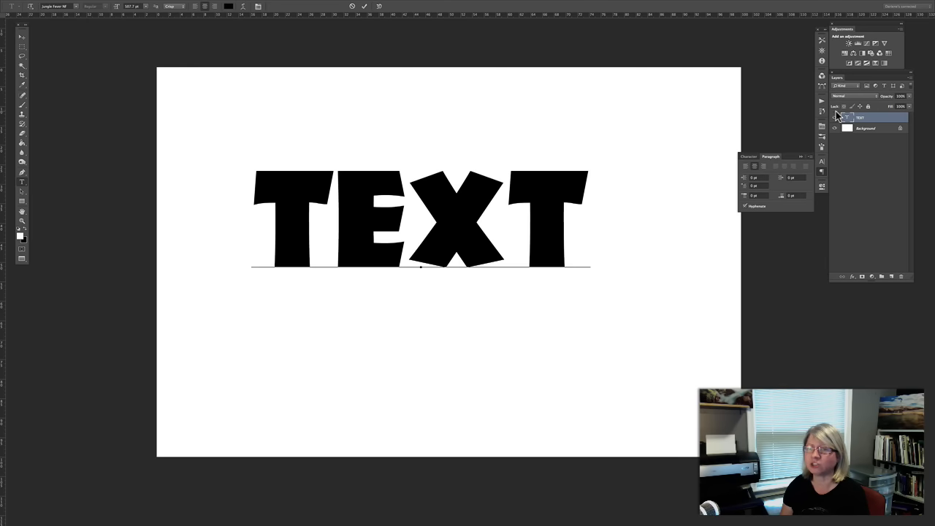
pyautogui.press('Return')
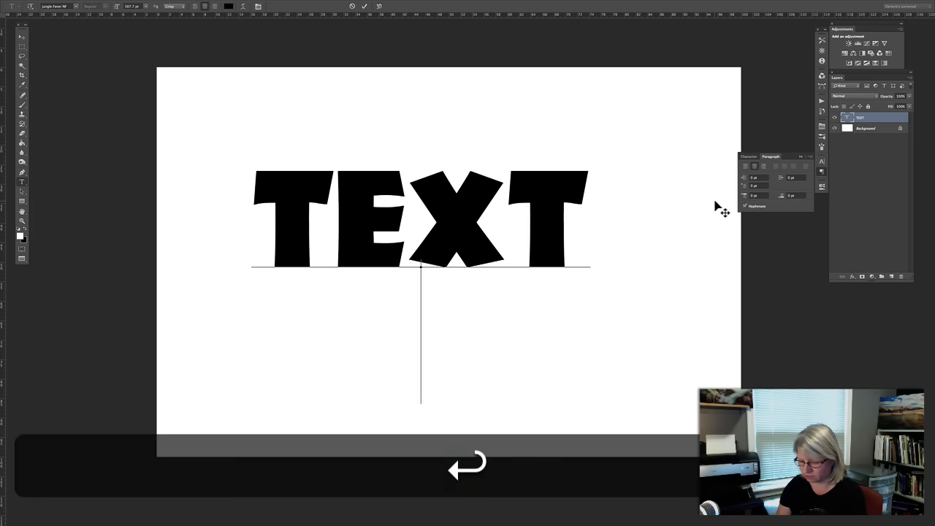
pyautogui.write('tex')
pyautogui.press('BackSpace')
pyautogui.press('BackSpace')
pyautogui.press('BackSpace')
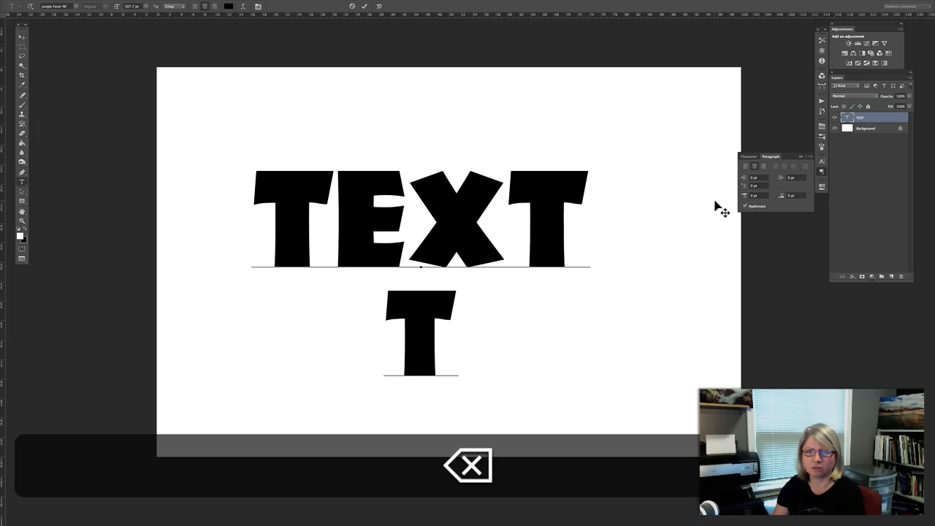
pyautogui.write('lines')
pyautogui.press('BackSpace')
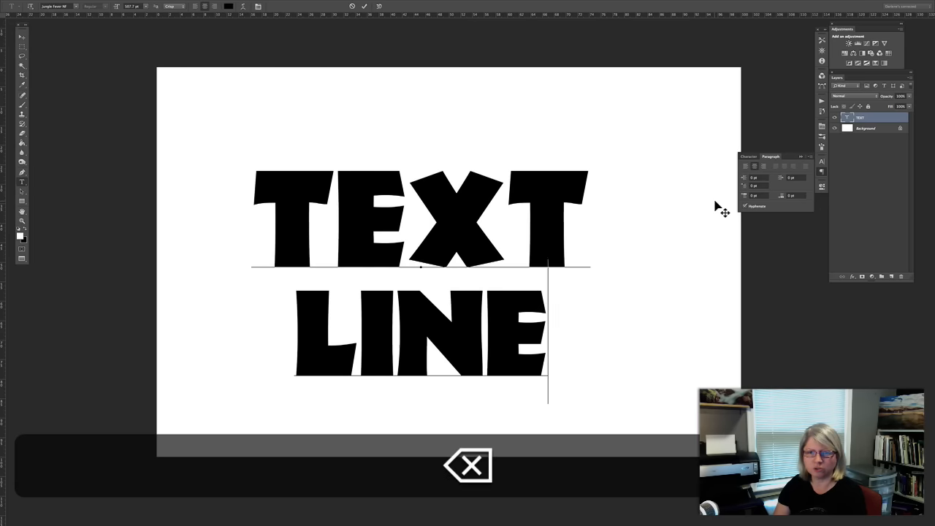
pyautogui.write('2')
pyautogui.press('super+Return')
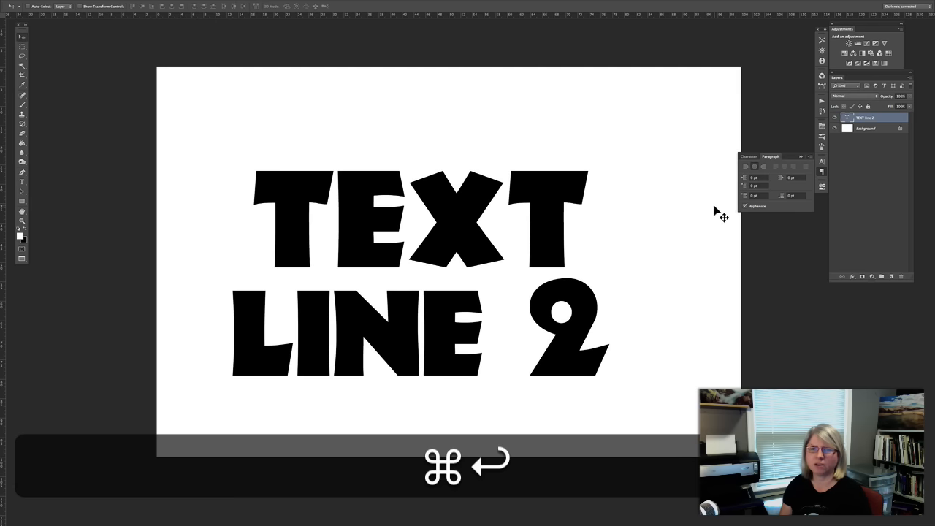
# - Try left alignment on the two-line text and move it back fully onto the canvas
pyautogui.click(746, 168)
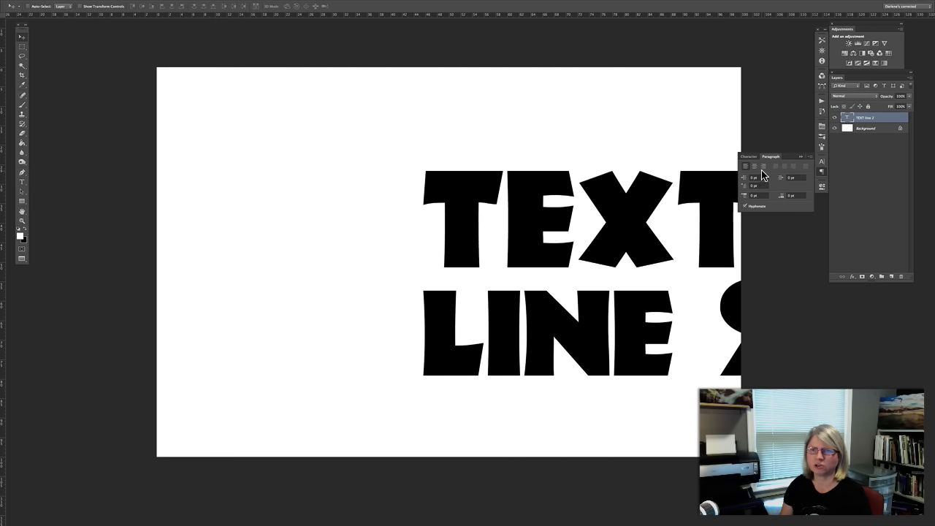
pyautogui.press('v')
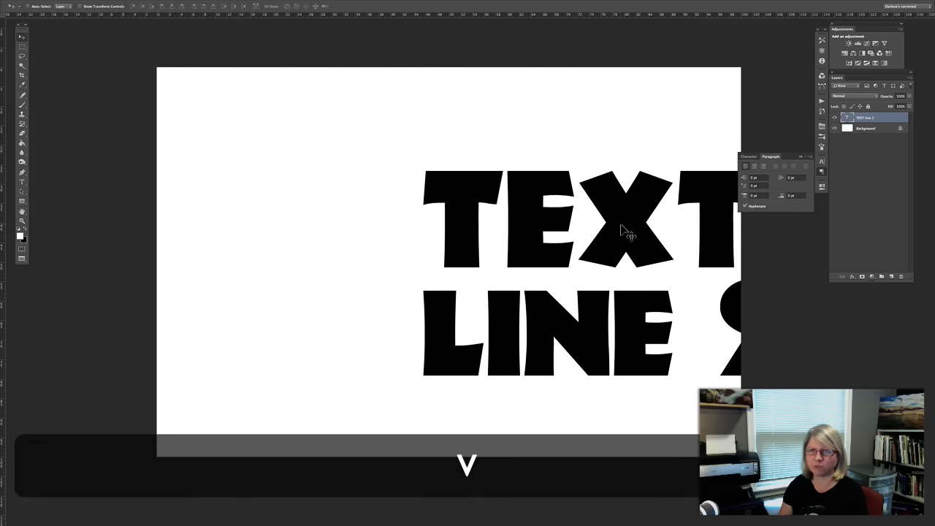
pyautogui.moveTo(623, 227); pyautogui.dragTo(431, 213)
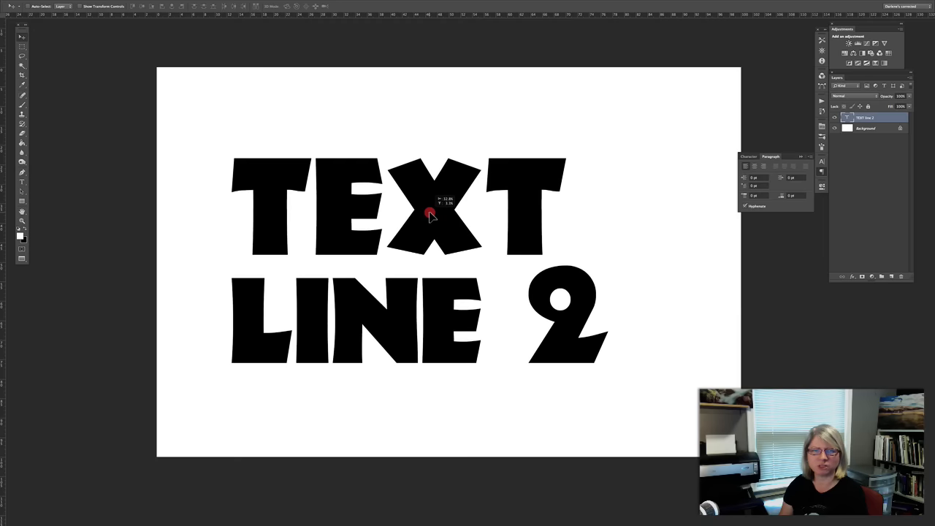
# - Try right alignment on the two-line text and reposition it within the canvas
pyautogui.click(756, 171)
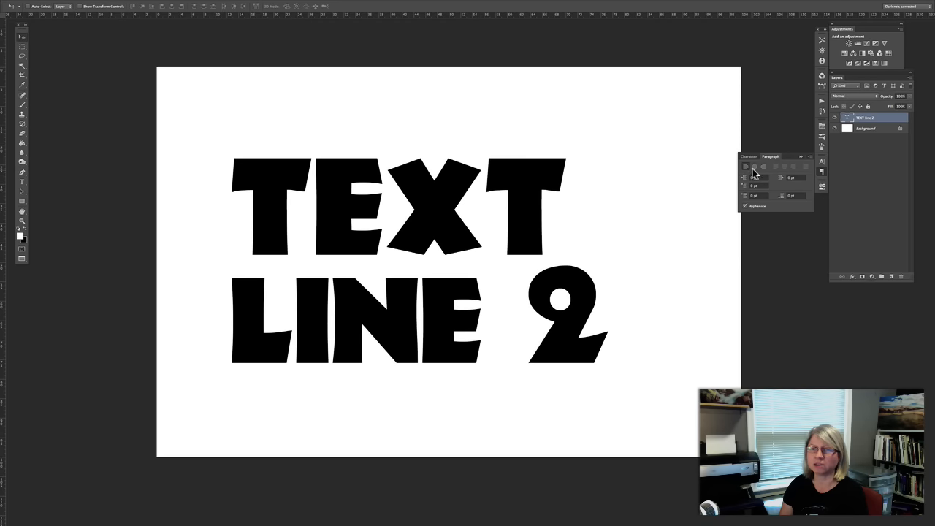
pyautogui.click(755, 167)
pyautogui.click(763, 166)
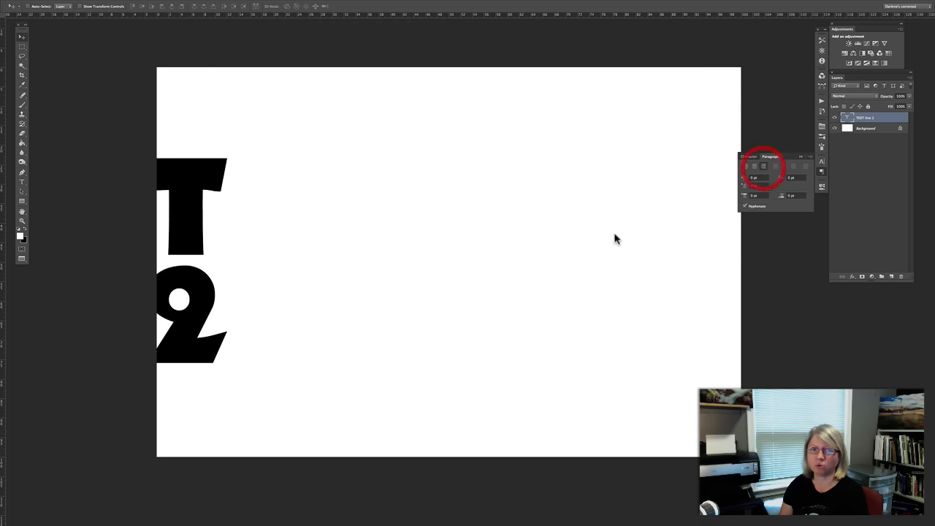
pyautogui.moveTo(202, 302); pyautogui.dragTo(569, 291)
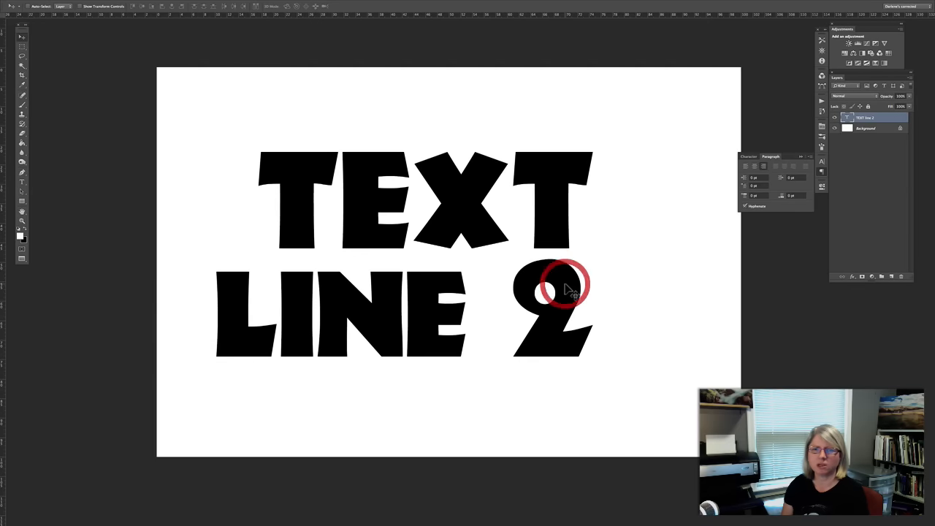
# - Center-align the two lines and reposition the text in the middle of the canvas, with its character settings shown
pyautogui.click(757, 168)
pyautogui.moveTo(659, 203); pyautogui.dragTo(509, 198)
pyautogui.click(746, 156)
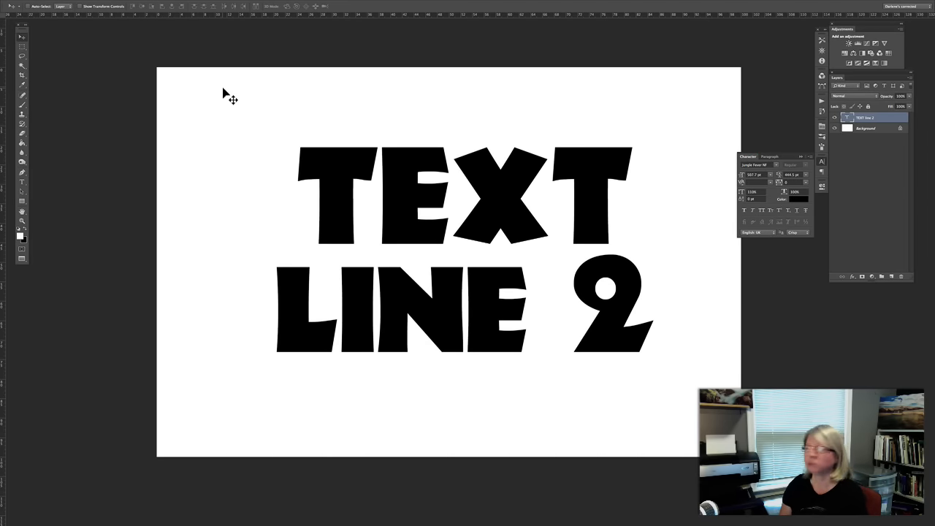
# - Examine the text layer's available fonts and anti-aliasing methods with the Type tool active
pyautogui.press('t')
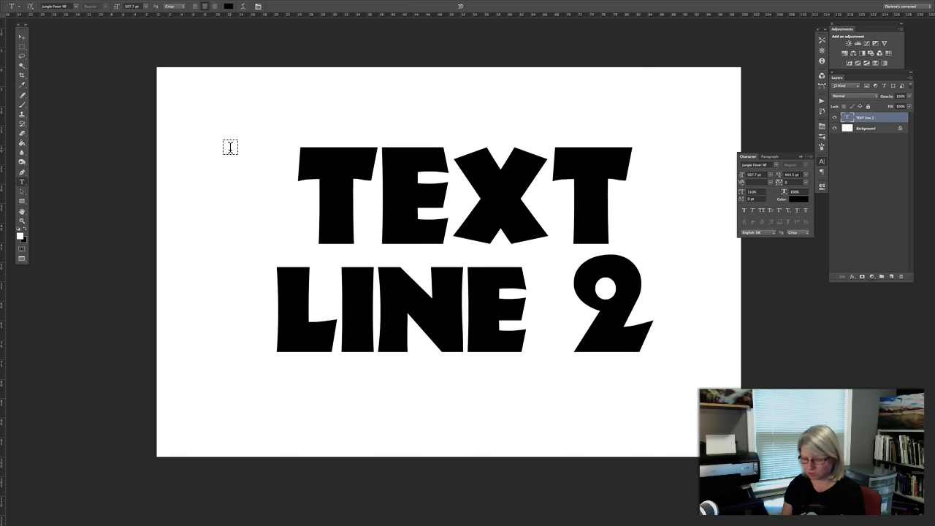
pyautogui.click(78, 6)
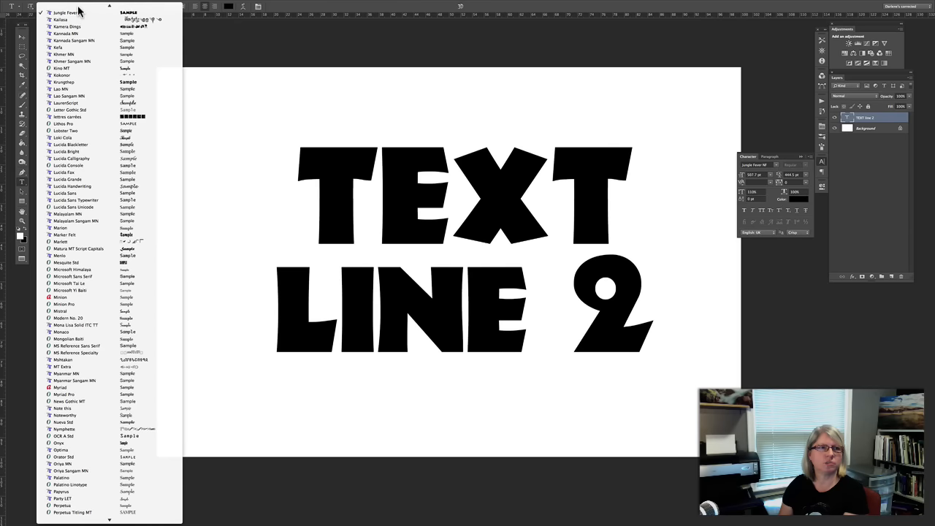
pyautogui.click(78, 6)
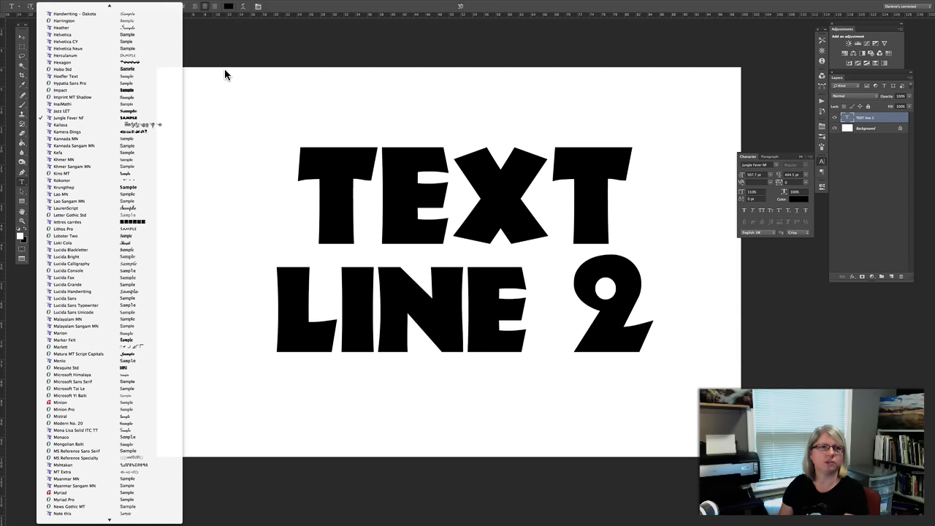
pyautogui.click(226, 38)
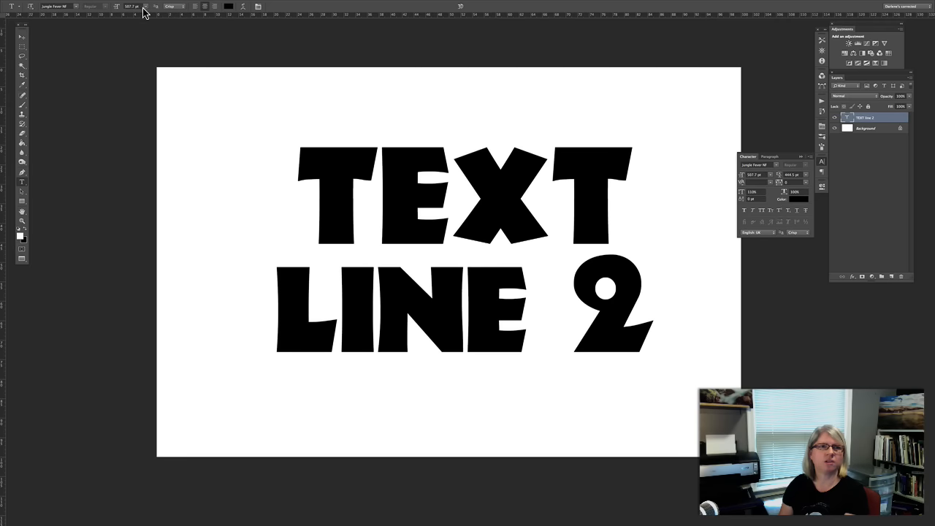
pyautogui.click(176, 7)
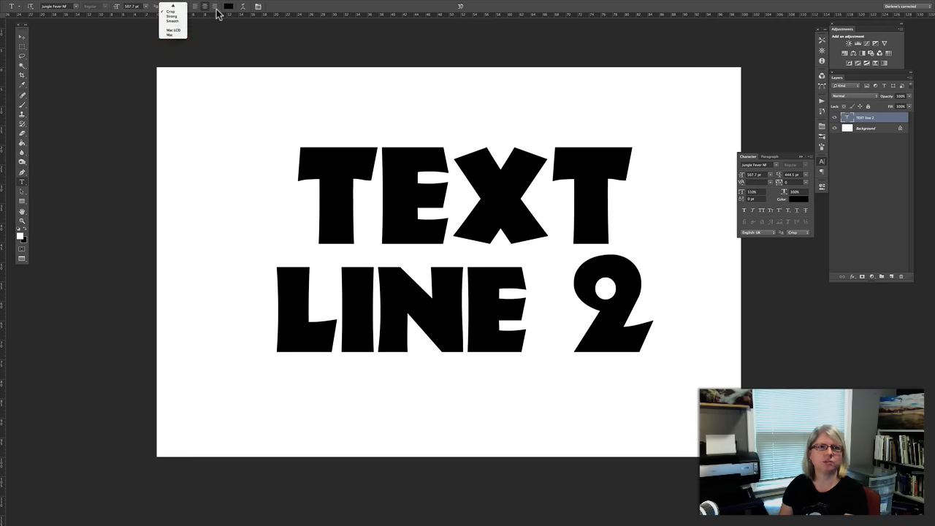
pyautogui.click(242, 8)
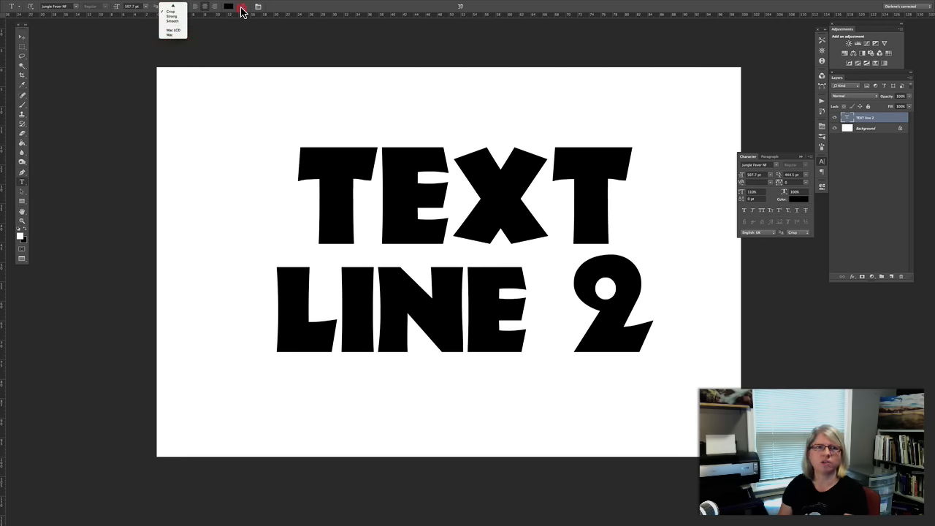
# - Try the Arc and Flag warp styles on the two-line text and return the warp style to None
pyautogui.click(243, 8)
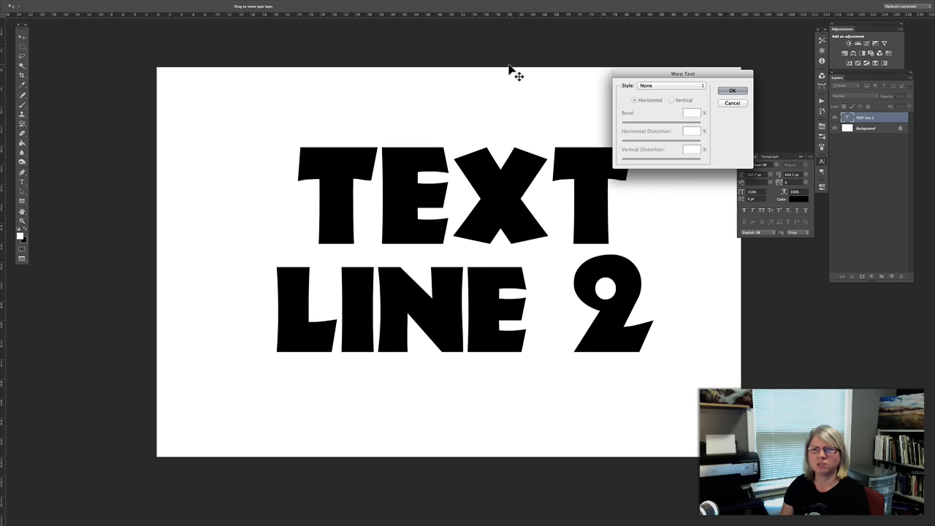
pyautogui.click(677, 85)
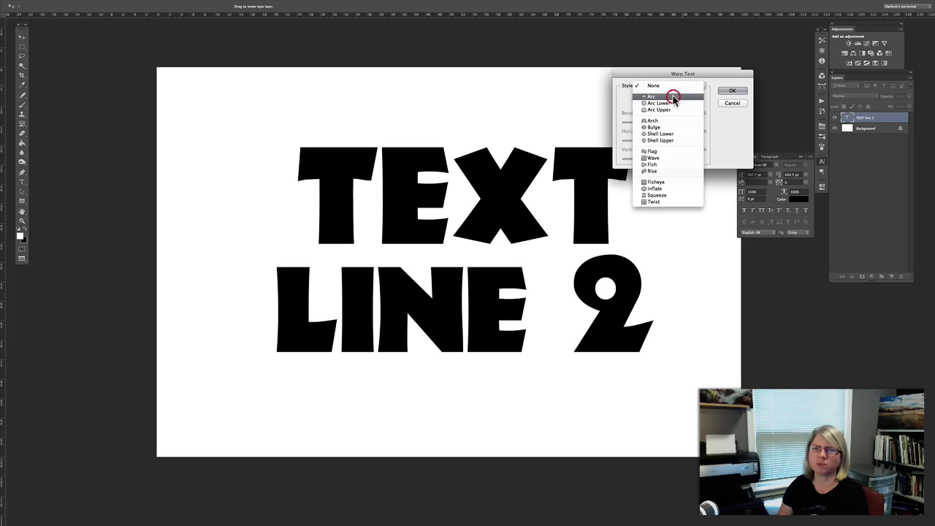
pyautogui.click(672, 97)
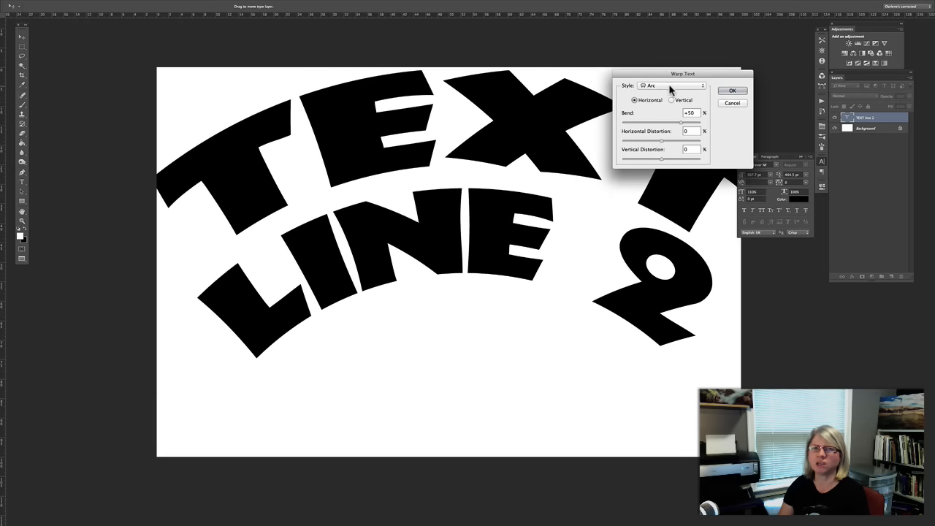
pyautogui.click(670, 86)
pyautogui.click(656, 142)
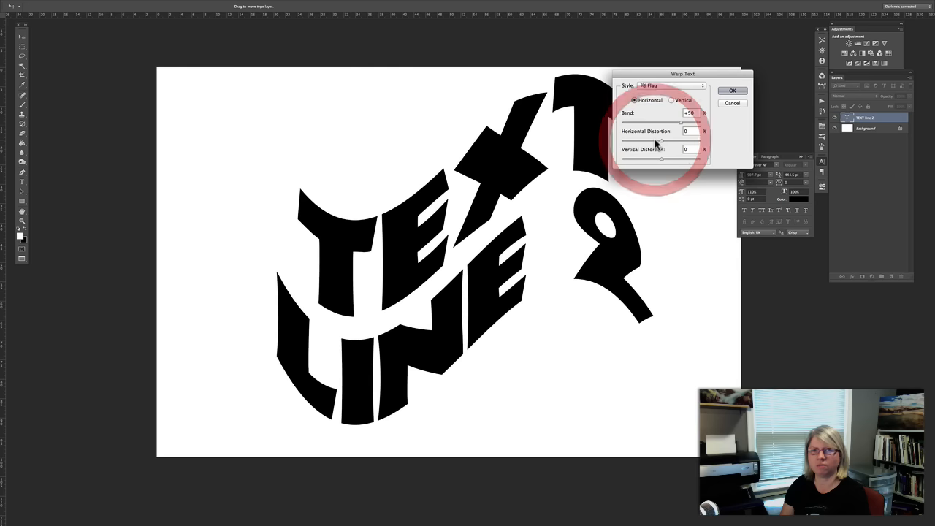
pyautogui.click(650, 86)
pyautogui.click(654, 21)
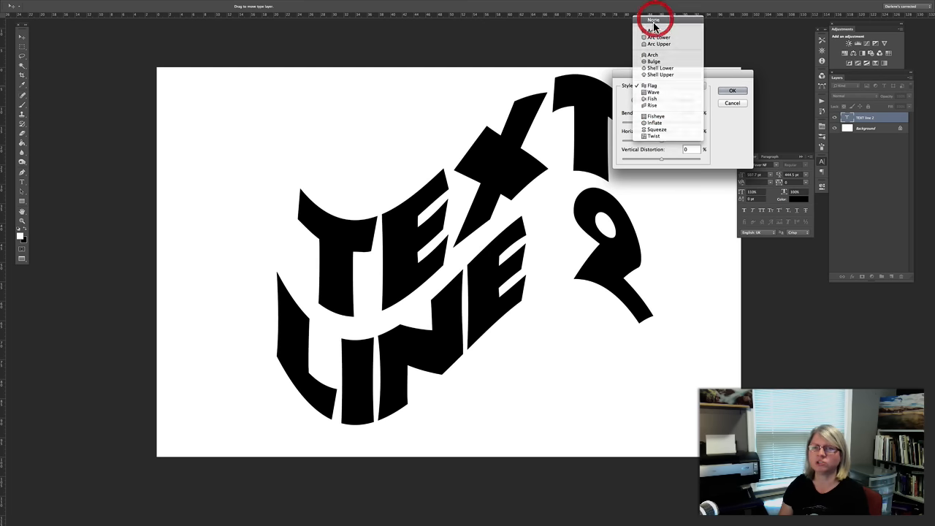
pyautogui.click(728, 92)
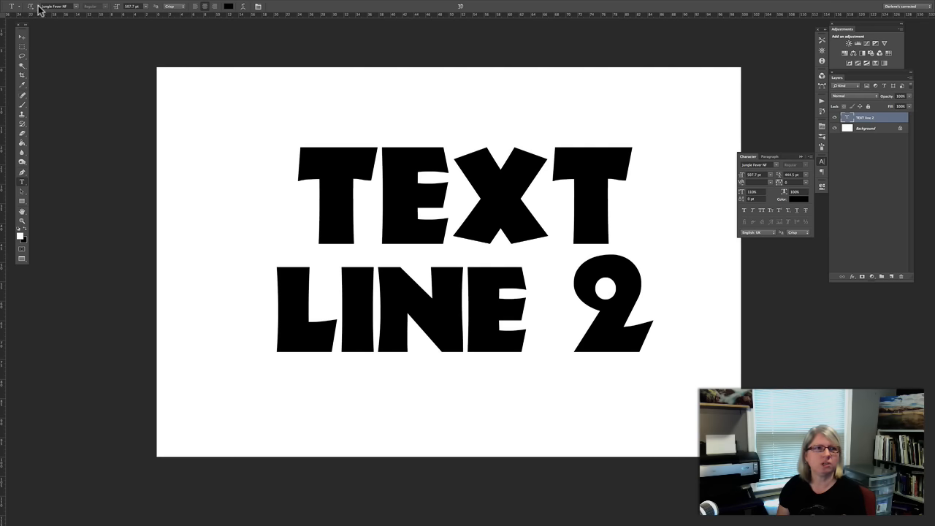
# - Change the font of the two-line text to Impact
pyautogui.click(76, 9)
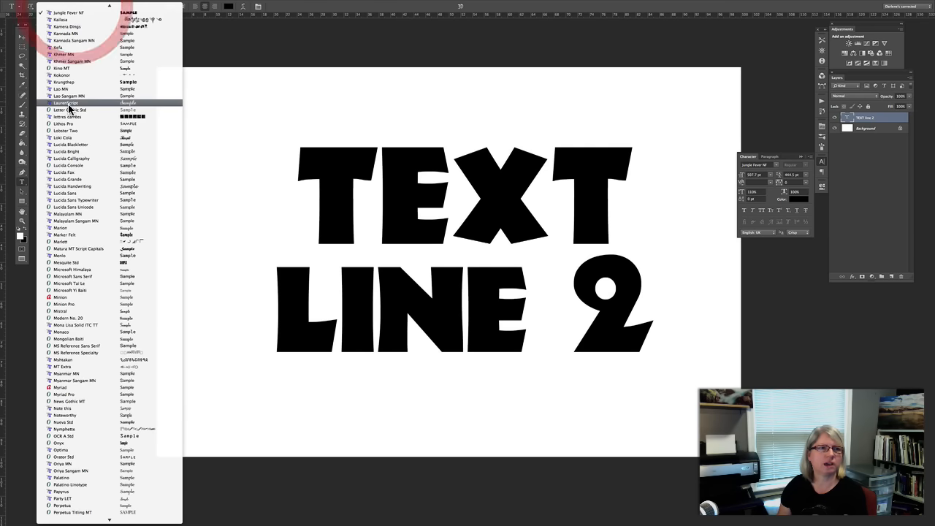
pyautogui.scroll(3, 69, 106)
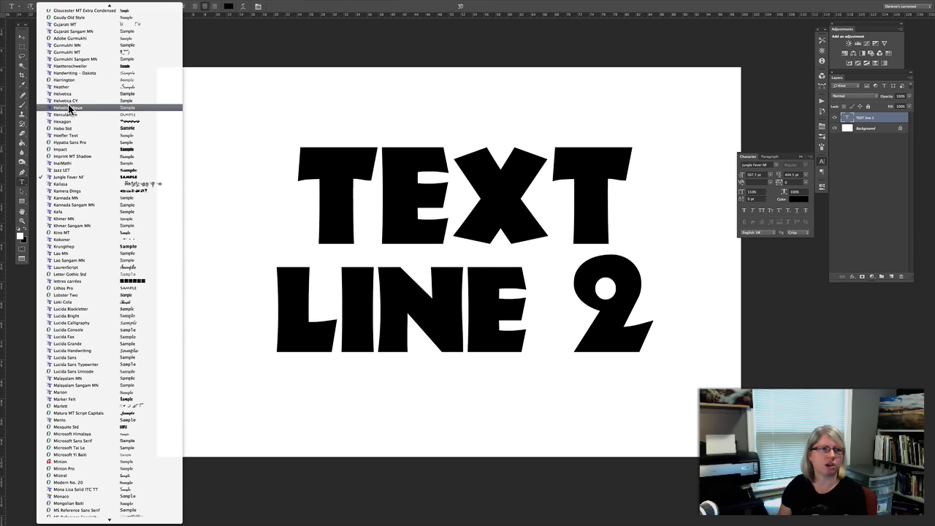
pyautogui.click(70, 149)
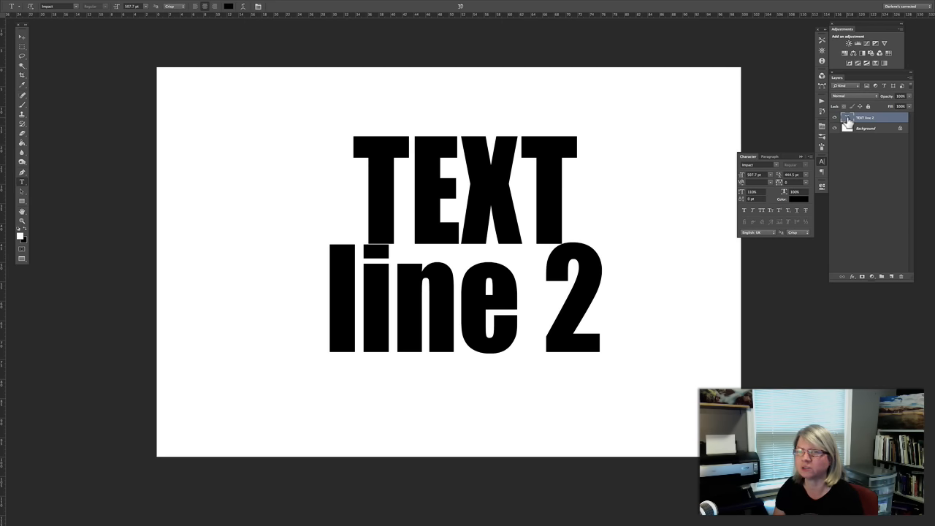
# - Replace the layer's wording with "Text" on the first line and "Effects" on the second, and commit the edit
pyautogui.doubleClick(847, 119)
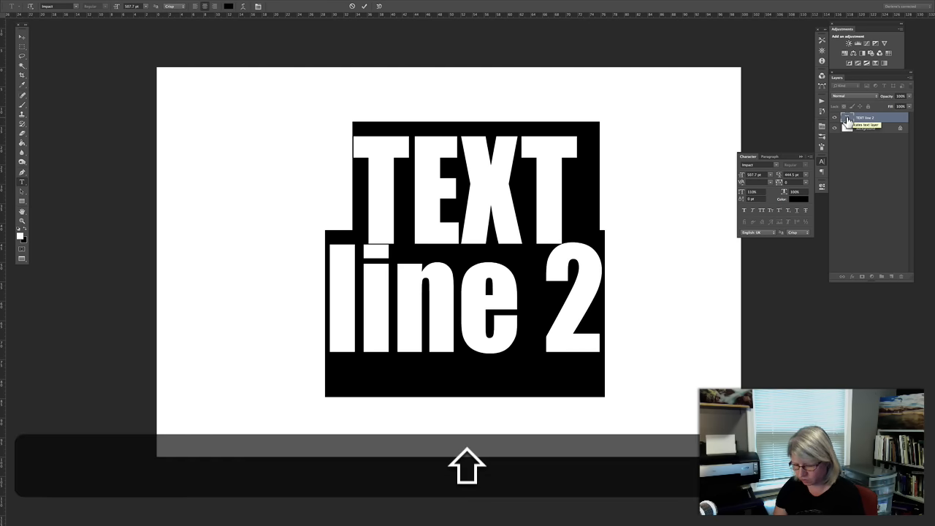
pyautogui.write('Text')
pyautogui.press('Return')
pyautogui.write('Effects')
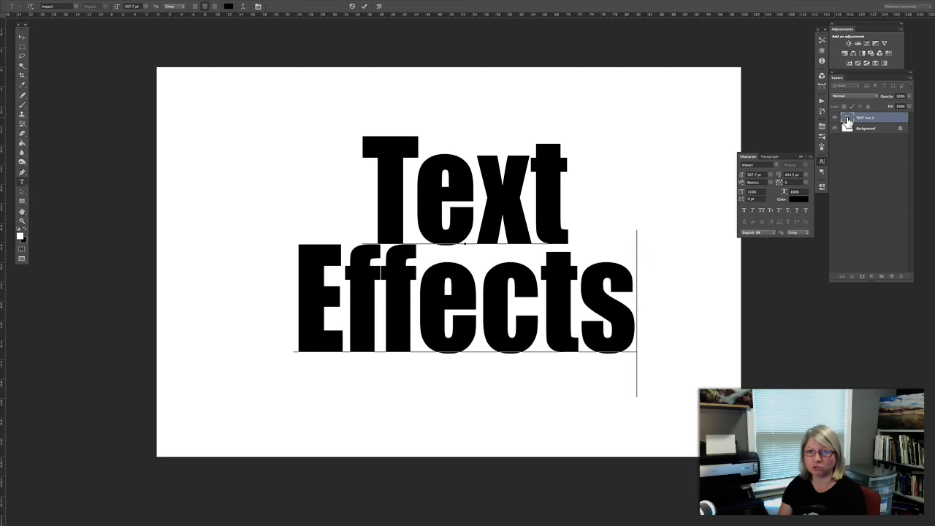
pyautogui.press('super+Return')
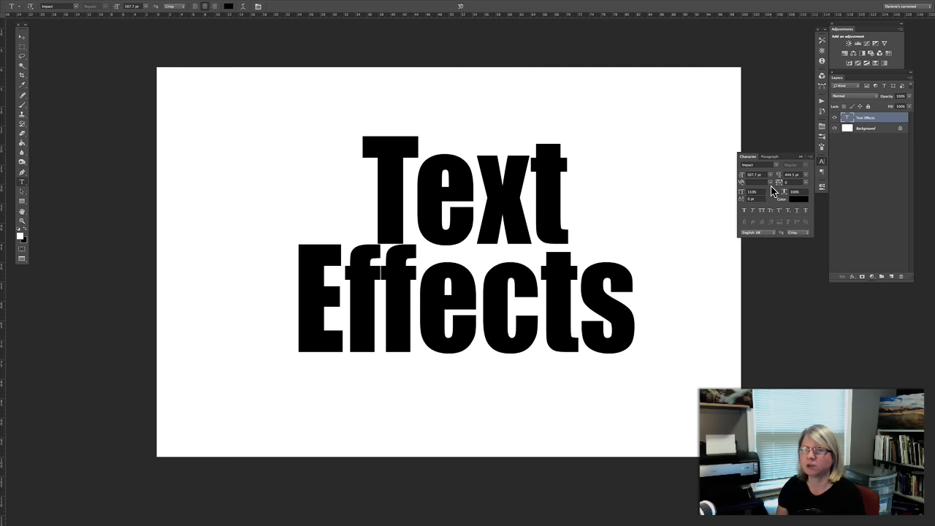
# - Try wide letter tracking of 100, reduce it to 20, and set the leading to Auto
pyautogui.moveTo(780, 185); pyautogui.dragTo(785, 184)
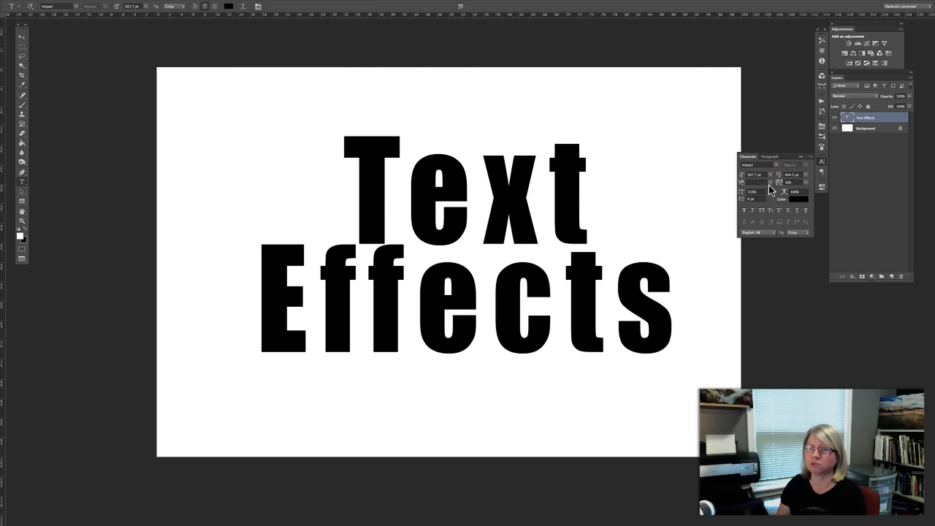
pyautogui.moveTo(778, 186); pyautogui.dragTo(779, 185)
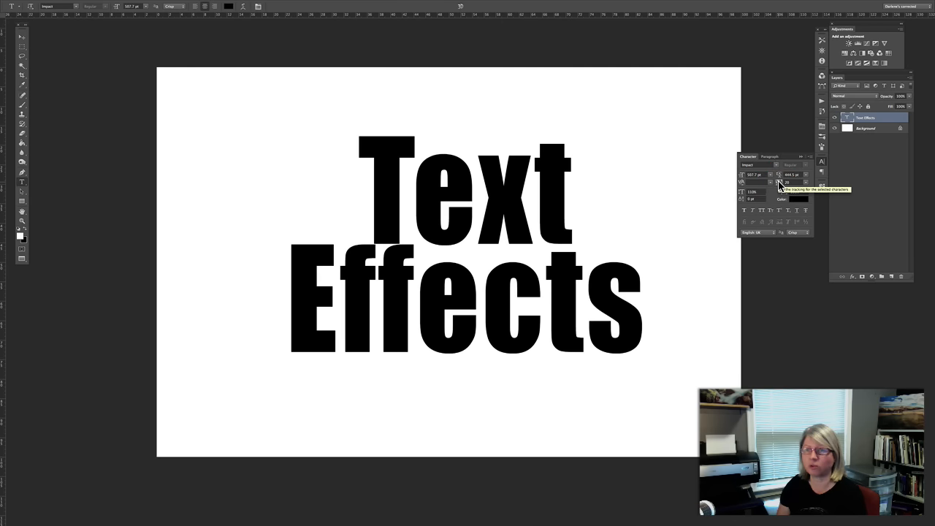
pyautogui.click(805, 177)
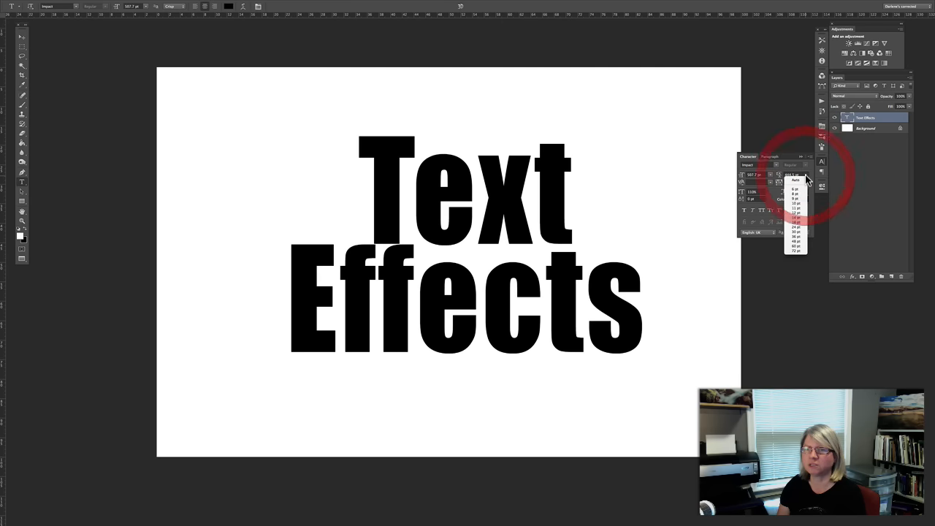
pyautogui.click(802, 179)
pyautogui.click(802, 180)
pyautogui.click(803, 183)
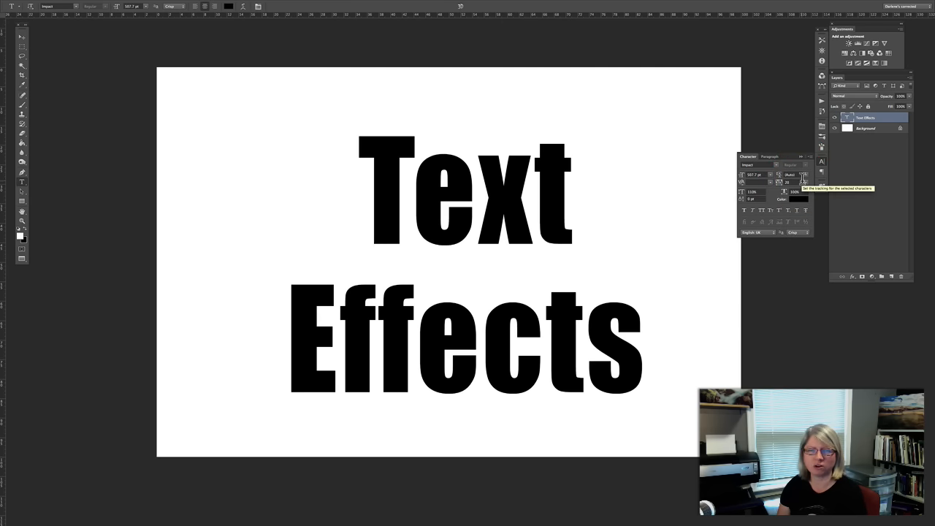
# - Set the font size of the Text Effects layer to 500 pt
pyautogui.click(753, 175)
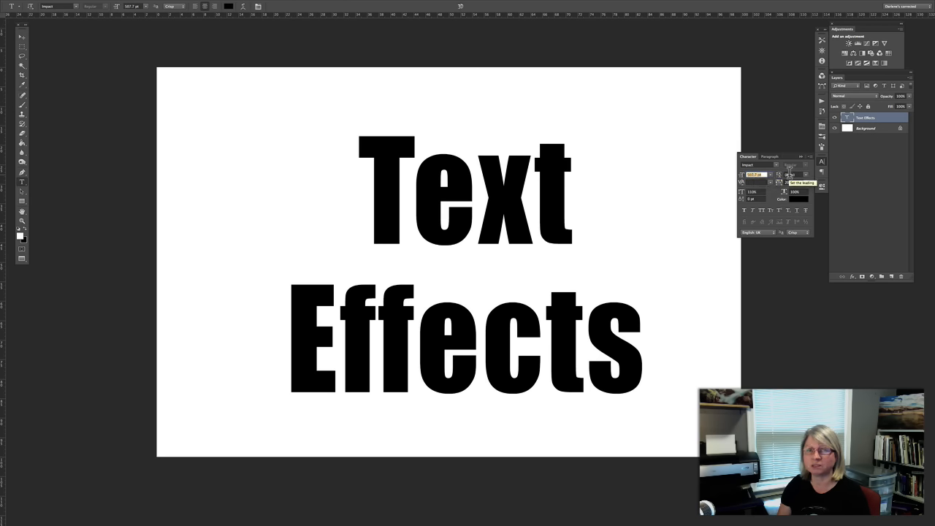
pyautogui.click(792, 174)
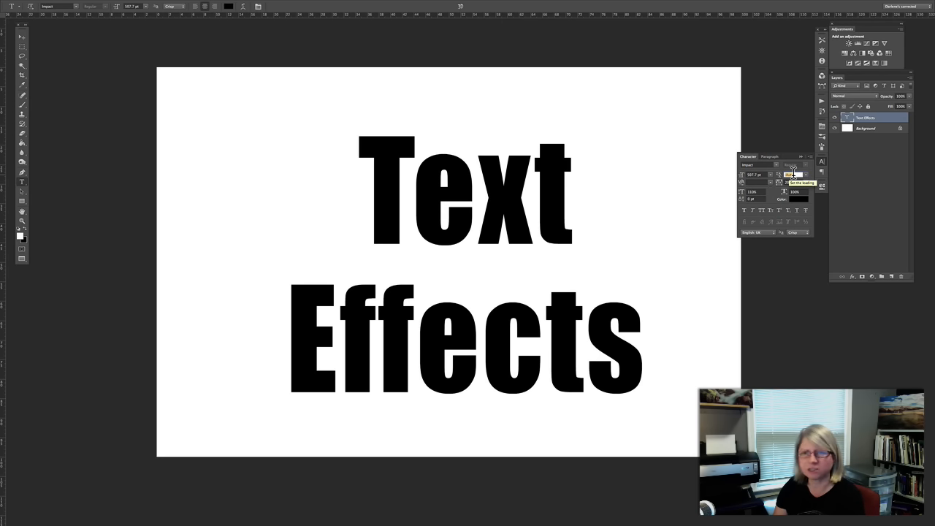
pyautogui.click(751, 175)
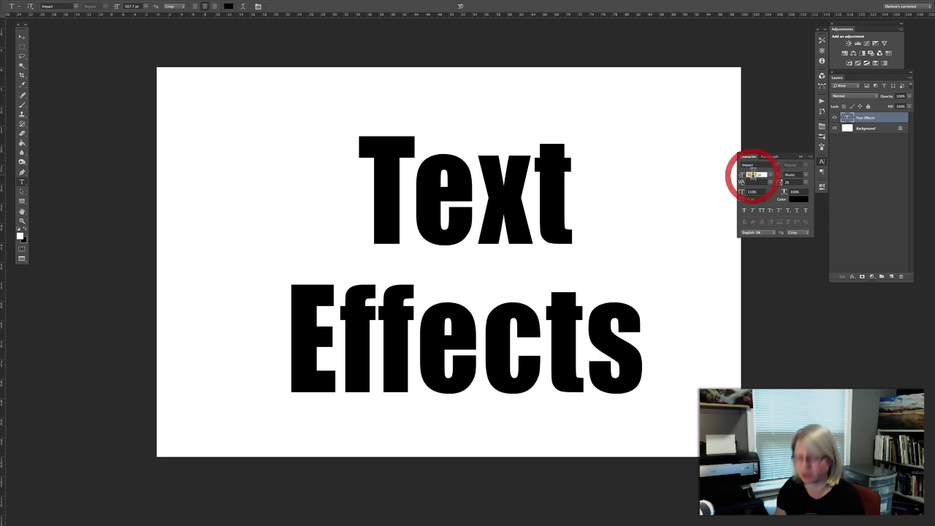
pyautogui.write('500')
pyautogui.press('Tab')
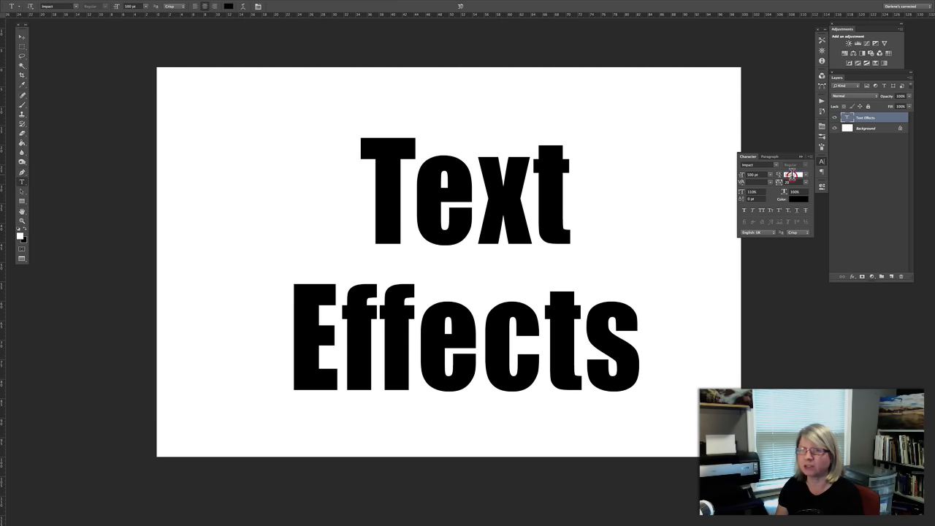
# - Try leading values of 450 pt and 400 pt between the two lines, and settle on 500 pt
pyautogui.click(792, 176)
pyautogui.write('50')
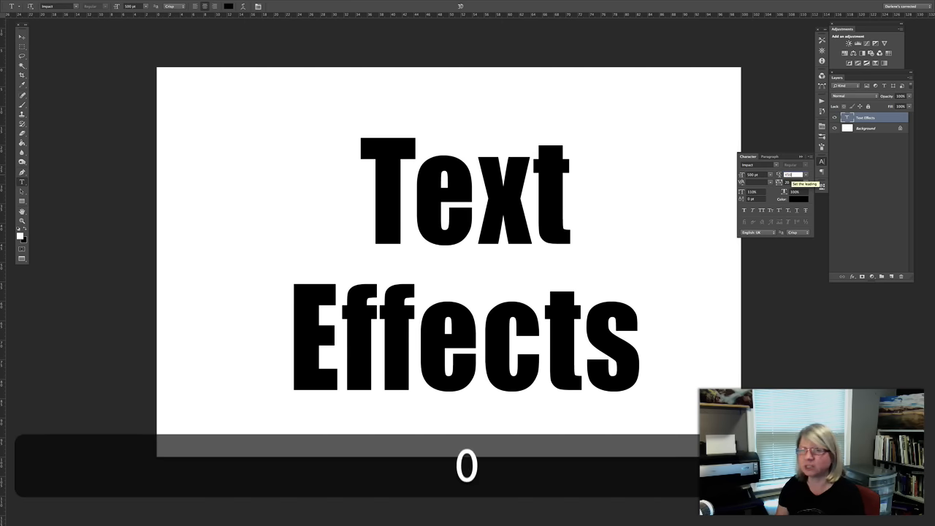
pyautogui.press('Return')
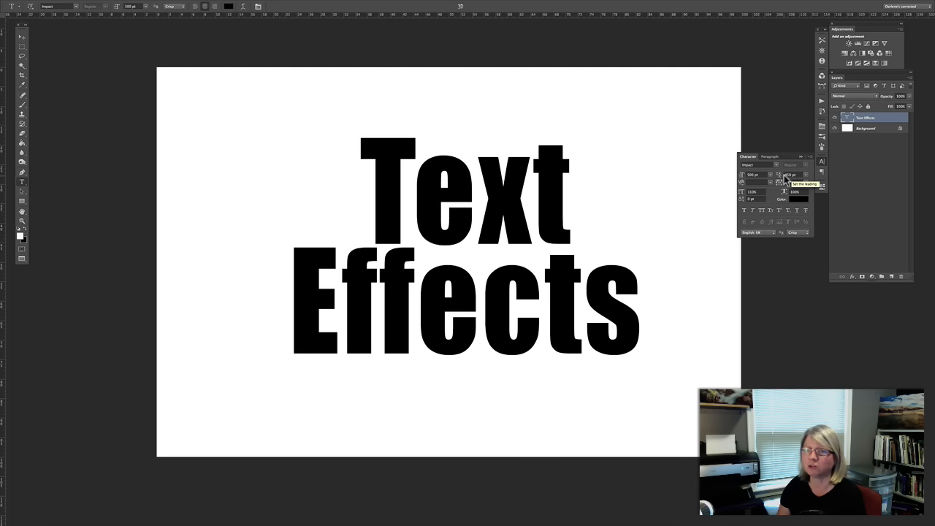
pyautogui.click(789, 175)
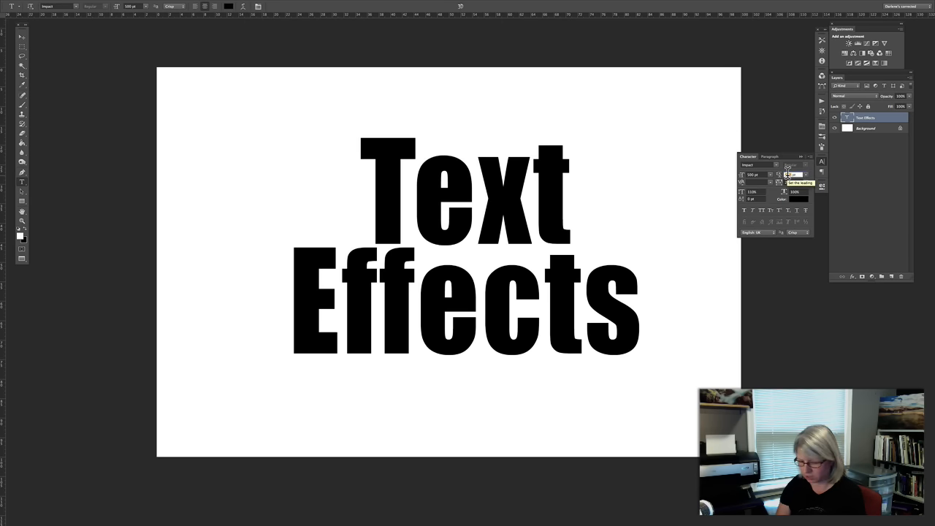
pyautogui.write('400')
pyautogui.press('Return')
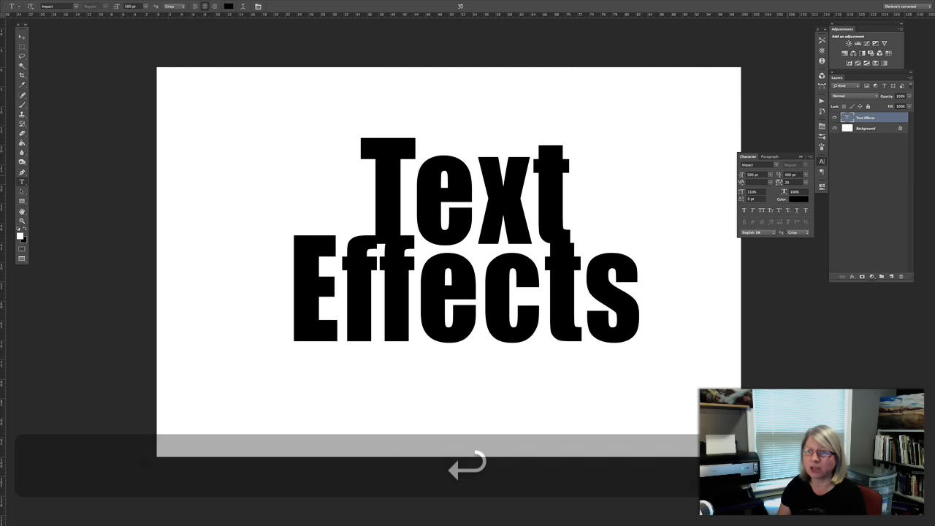
pyautogui.write('500')
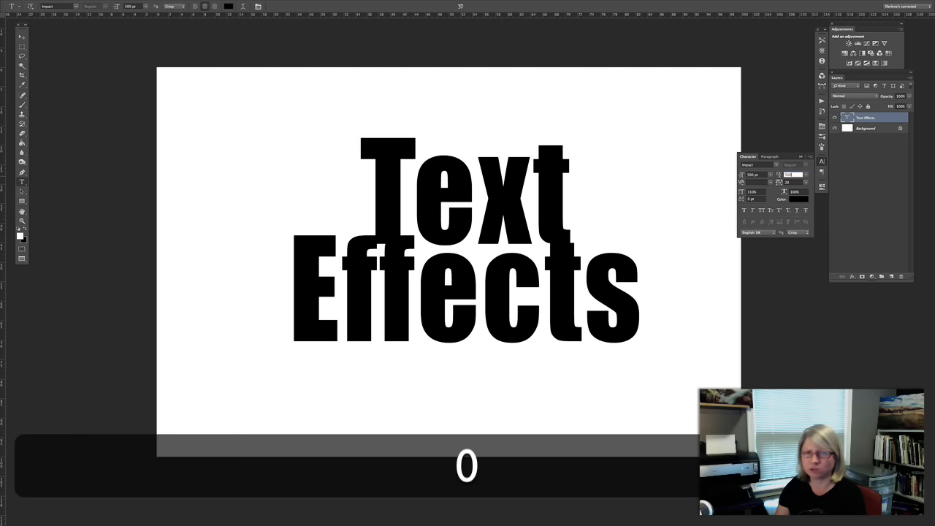
pyautogui.press('Return')
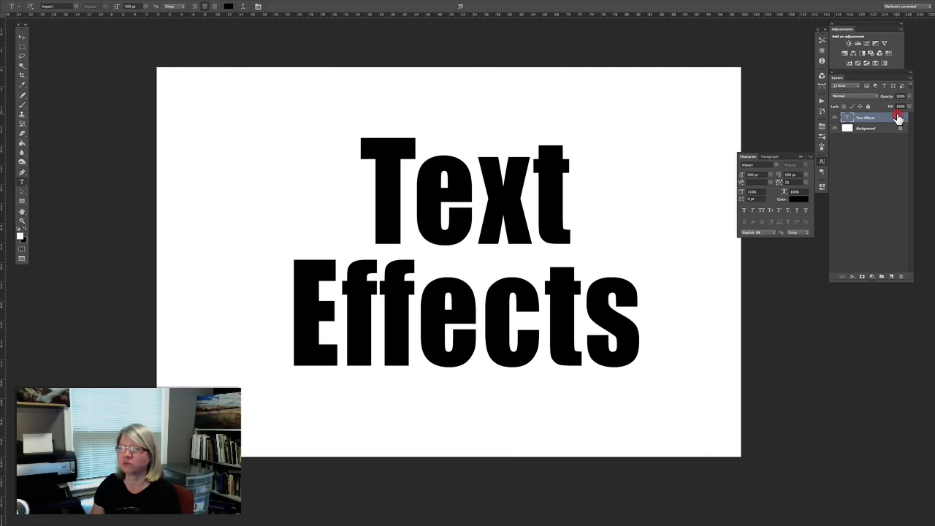
# - Open the layer style settings for the Text Effects layer, uncover more of the panels beside the dialog, and enable a Drop Shadow
pyautogui.doubleClick(898, 119)
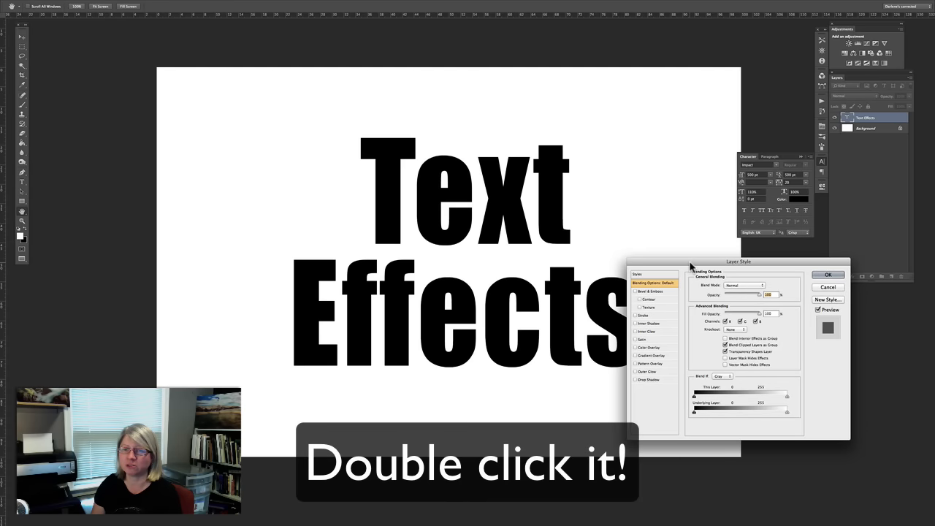
pyautogui.moveTo(690, 266); pyautogui.dragTo(631, 265)
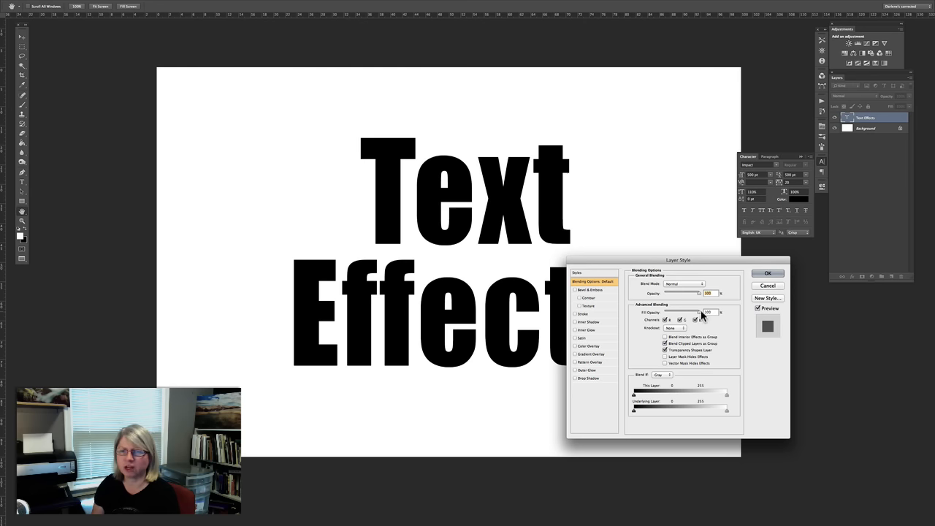
pyautogui.moveTo(701, 311)
pyautogui.mouseDown()
pyautogui.moveTo(691, 313)
pyautogui.moveTo(701, 313)
pyautogui.mouseUp()
pyautogui.click(591, 379)
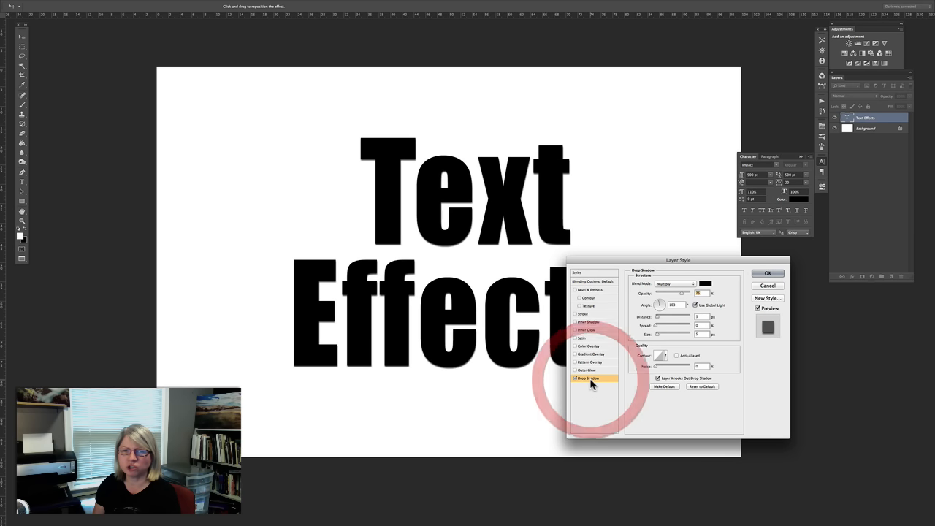
# - Set the drop shadow colour to purple, #68189b
pyautogui.click(705, 283)
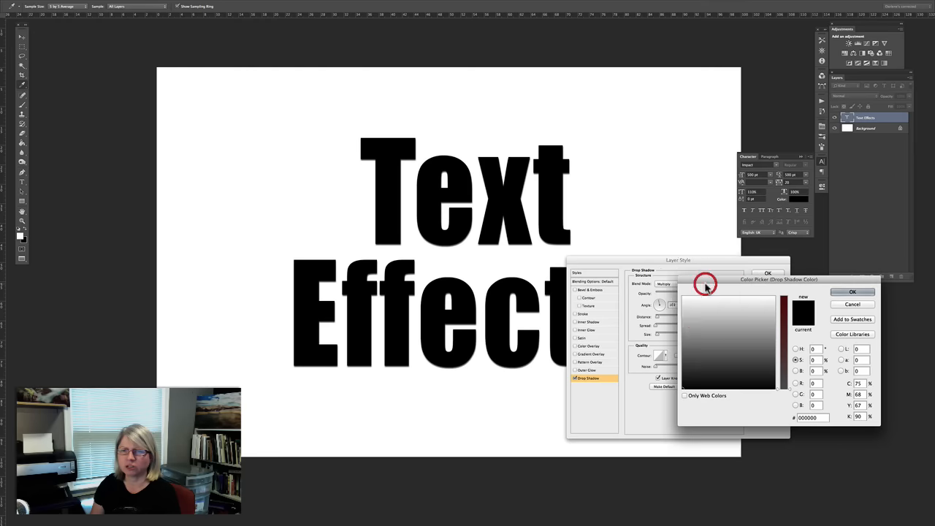
pyautogui.click(753, 332)
pyautogui.click(780, 316)
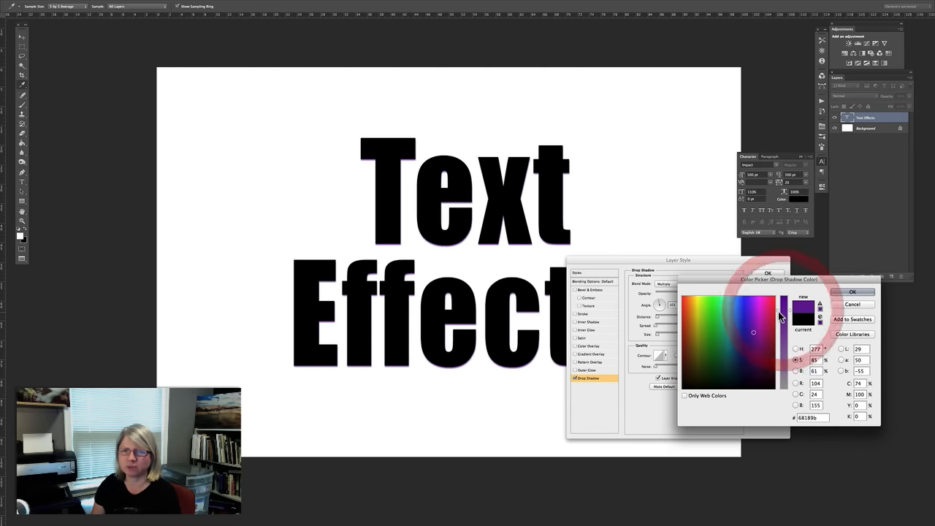
pyautogui.click(853, 292)
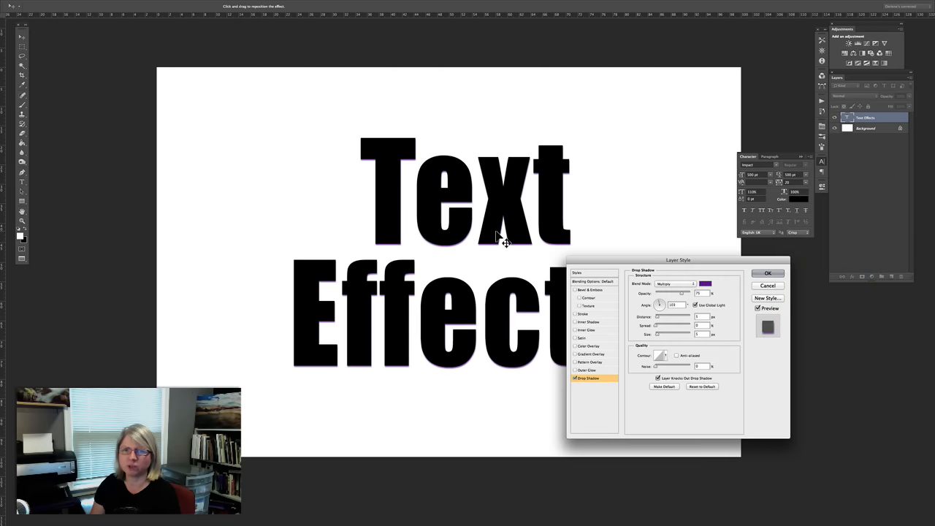
# - Offset the drop shadow 22 px towards the lower left of the letters, and soften it by increasing its spread and size
pyautogui.moveTo(501, 251)
pyautogui.mouseDown()
pyautogui.moveTo(492, 246)
pyautogui.moveTo(510, 257)
pyautogui.mouseUp()
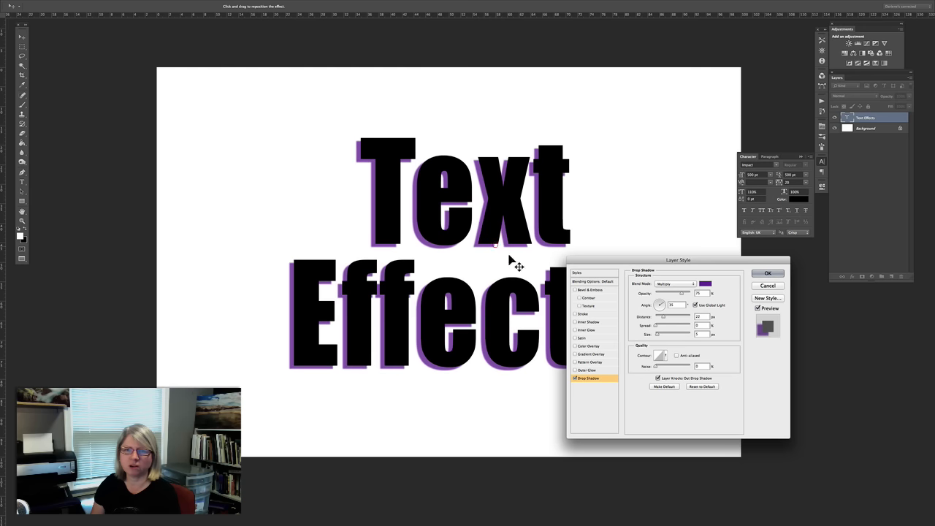
pyautogui.moveTo(657, 325); pyautogui.dragTo(662, 335)
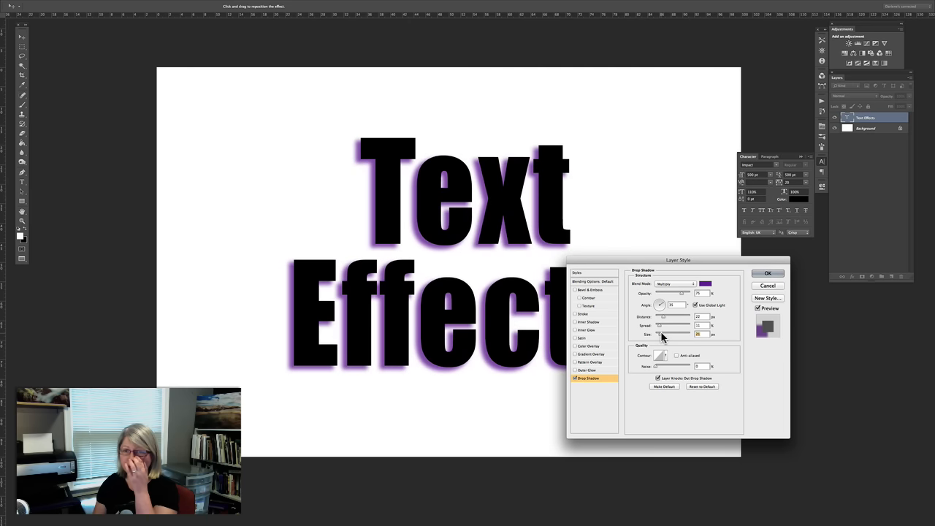
# - Enable a Stroke on the text with its position set to Inside and its size set to 1 px
pyautogui.click(582, 313)
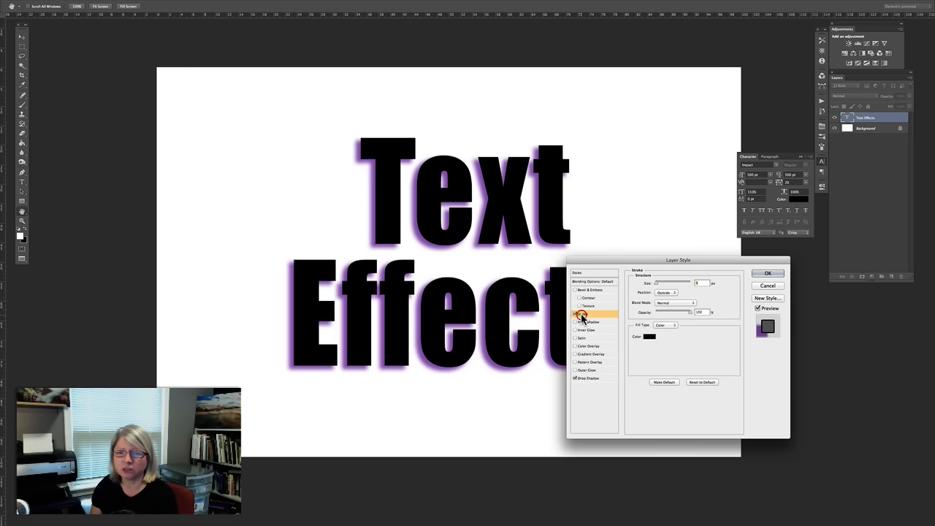
pyautogui.click(666, 292)
pyautogui.click(667, 300)
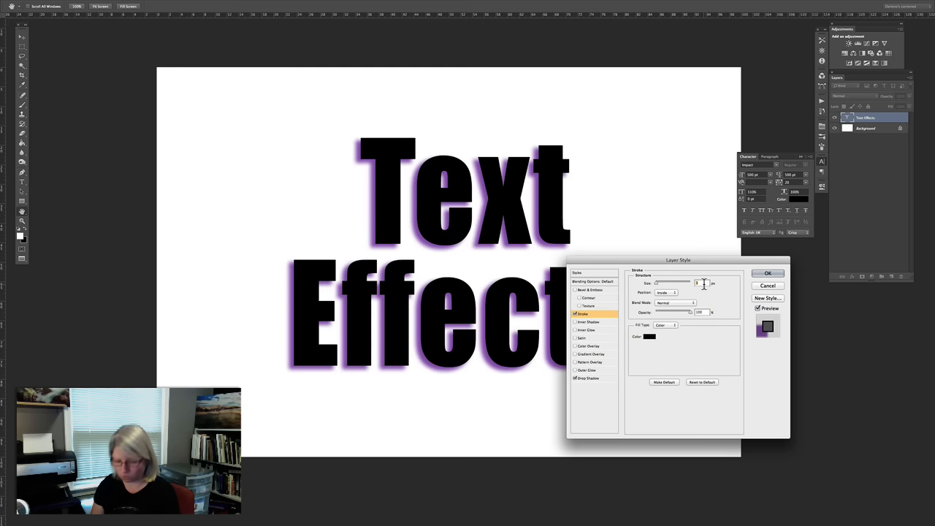
pyautogui.write('1')
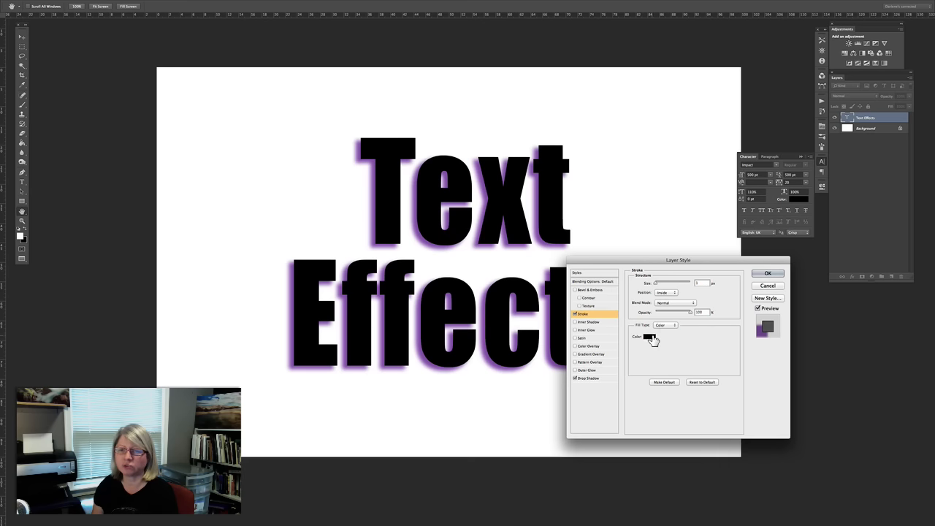
# - Change the stroke colour to white, #ffffff
pyautogui.click(650, 338)
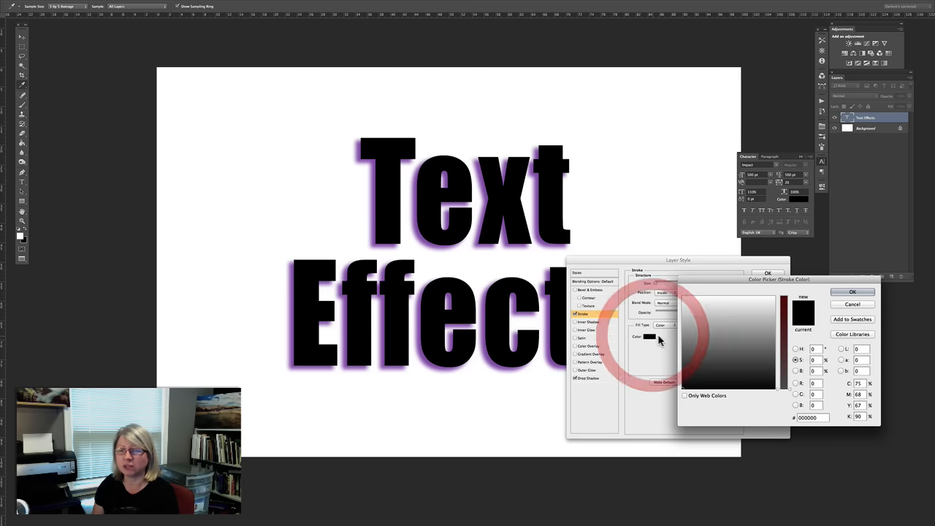
pyautogui.click(673, 293)
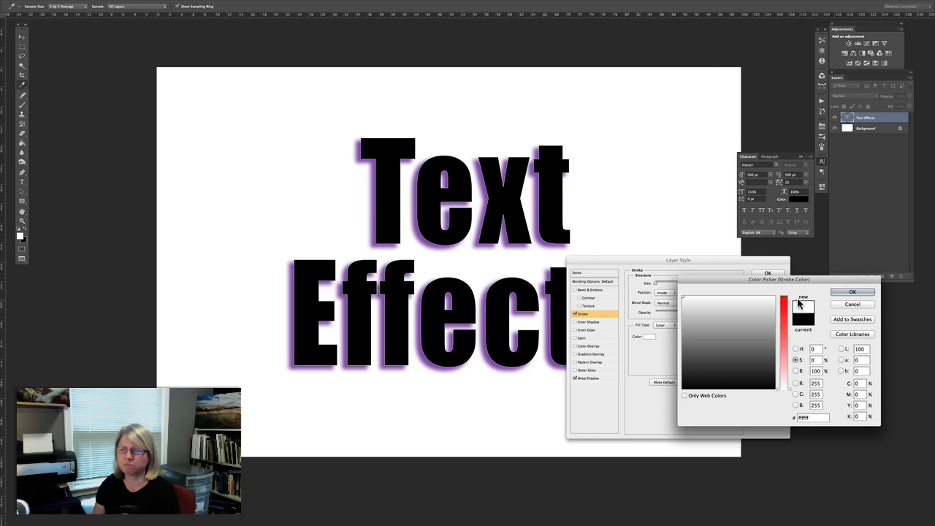
pyautogui.click(850, 292)
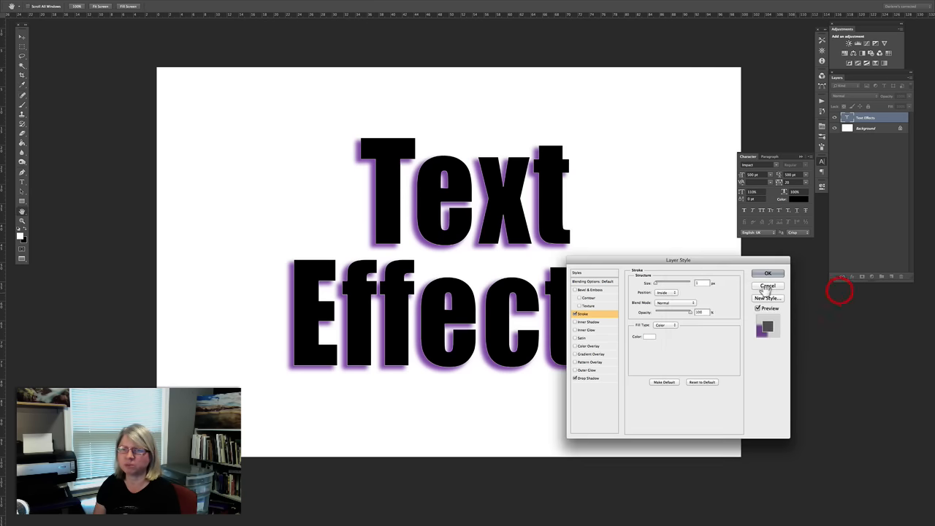
# - Keep the stroke position at Inside and set the stroke size to 5 px
pyautogui.click(669, 292)
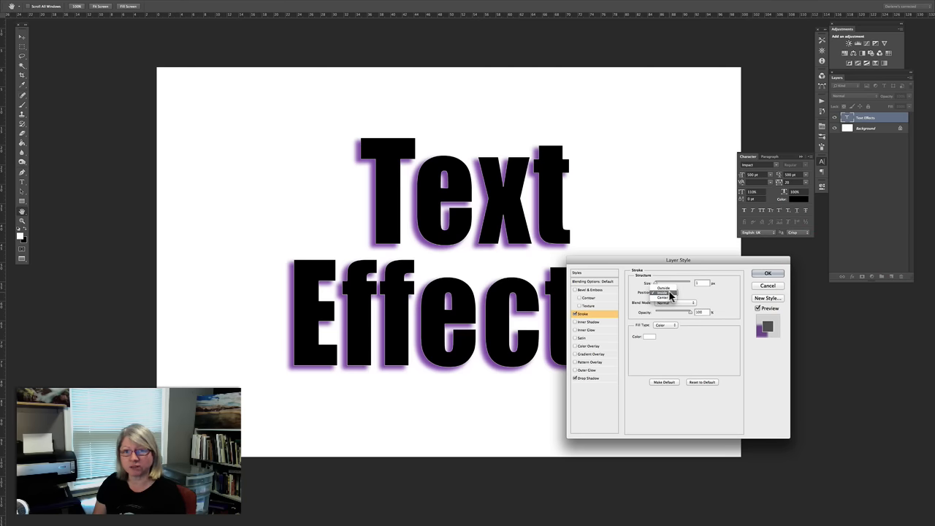
pyautogui.click(669, 294)
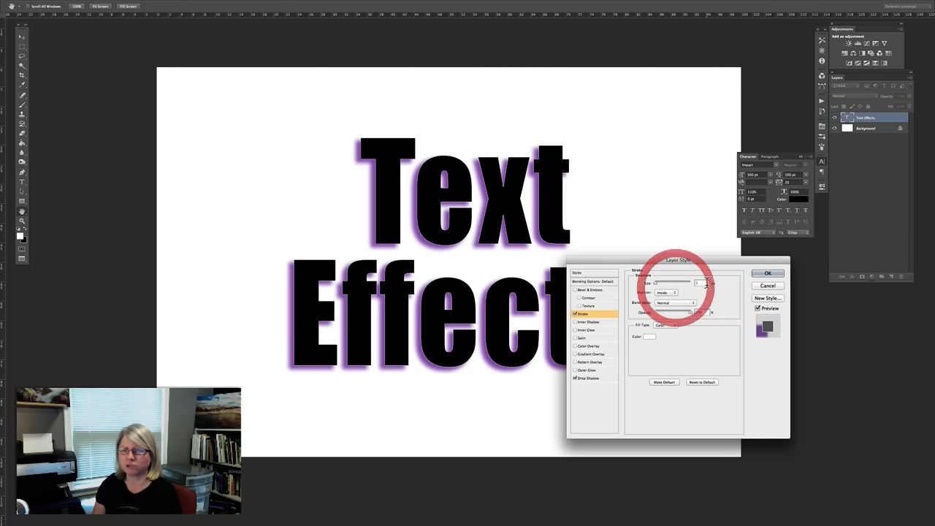
pyautogui.click(703, 284)
pyautogui.write('5')
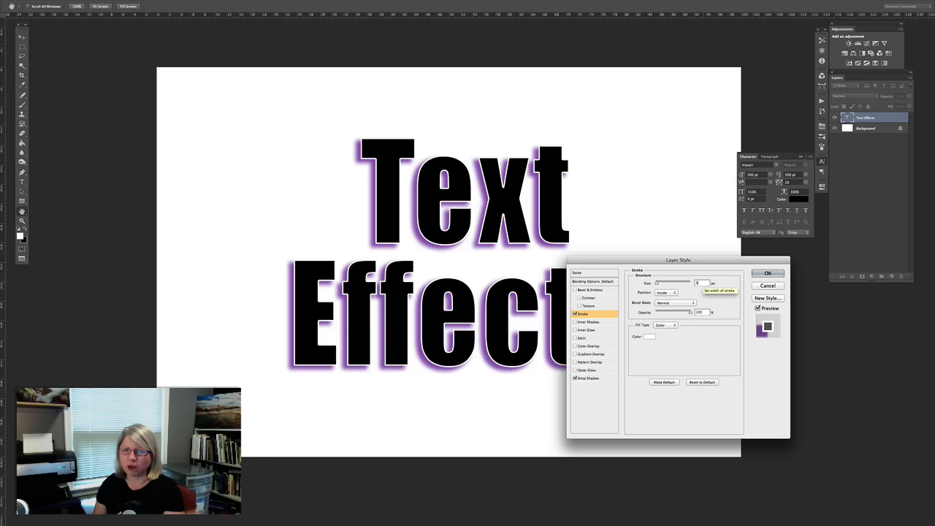
# - Compare the Outside, Inside and Center stroke positions, settle on Inside, and apply the layer style
pyautogui.click(665, 292)
pyautogui.click(664, 289)
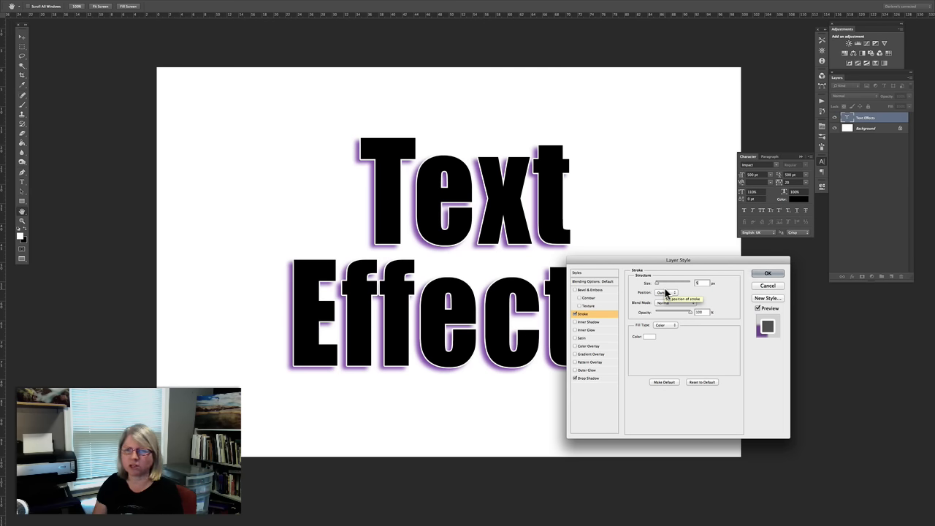
pyautogui.click(663, 293)
pyautogui.click(663, 297)
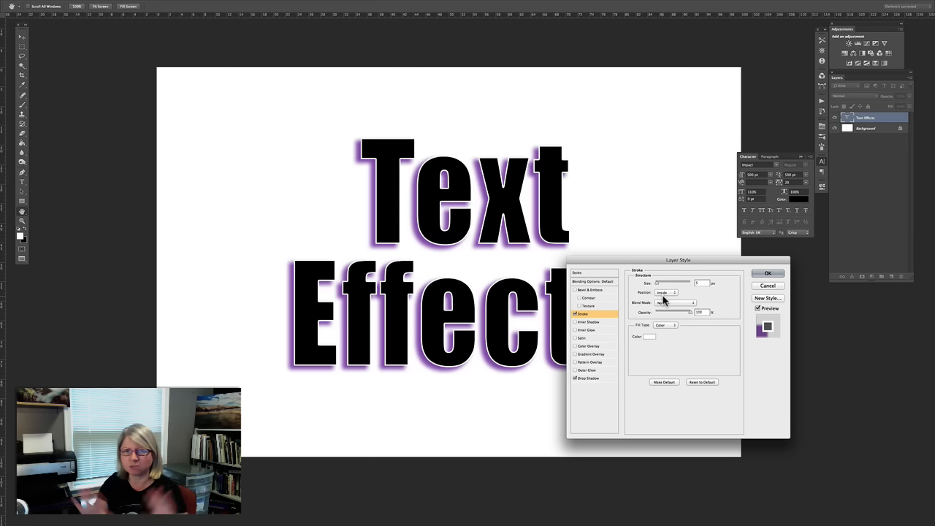
pyautogui.click(663, 290)
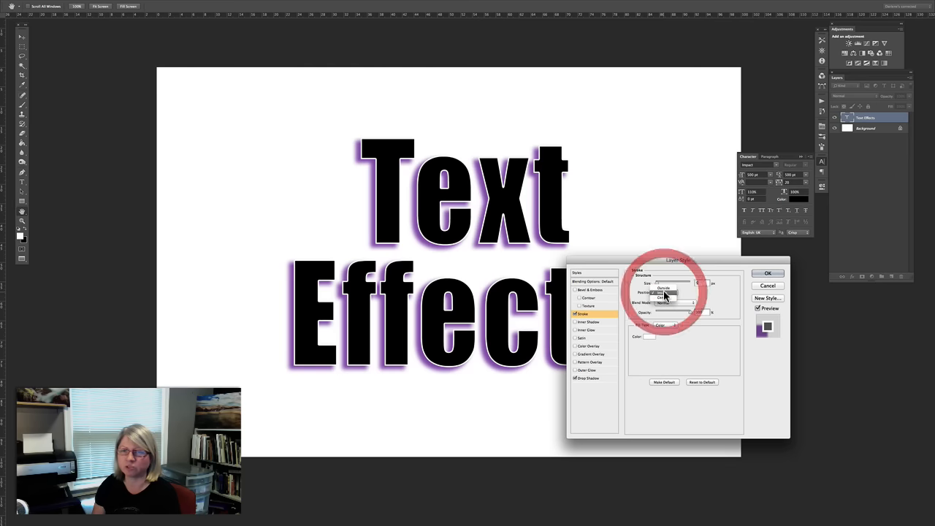
pyautogui.click(663, 295)
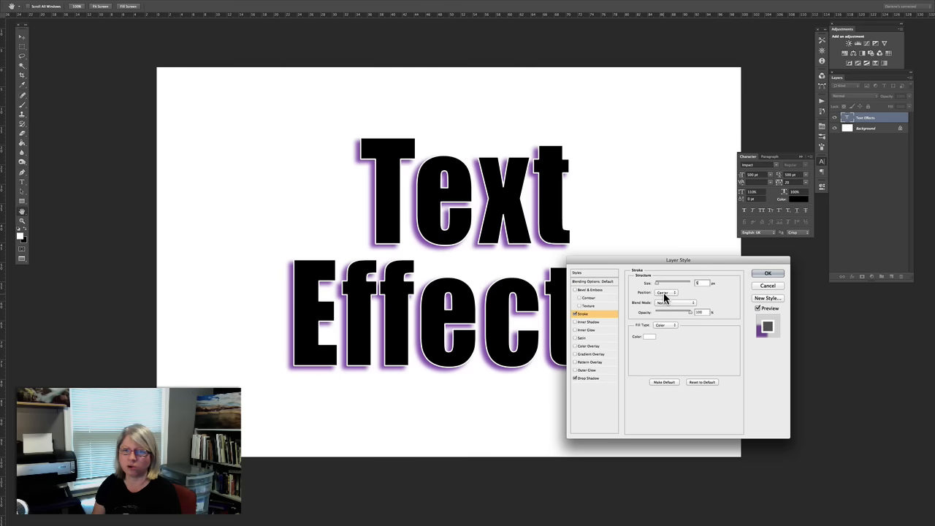
pyautogui.click(663, 292)
pyautogui.click(664, 288)
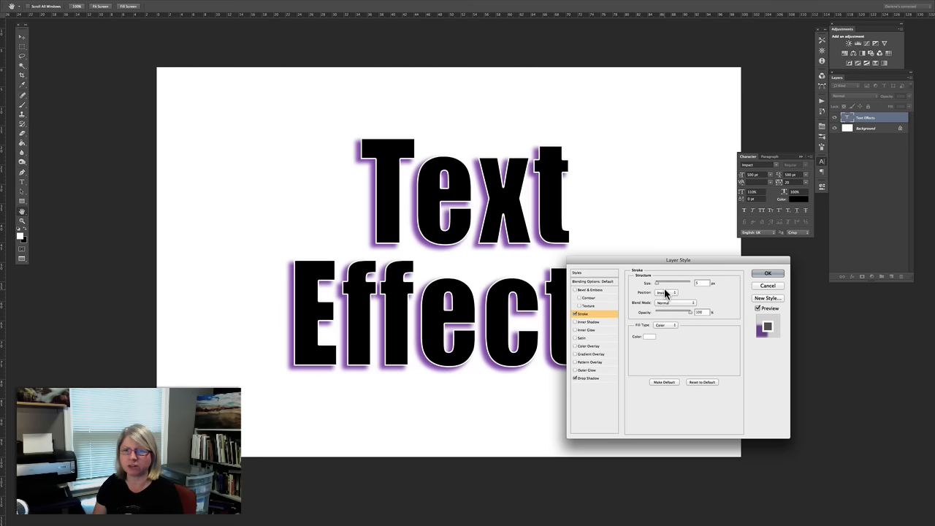
pyautogui.click(761, 275)
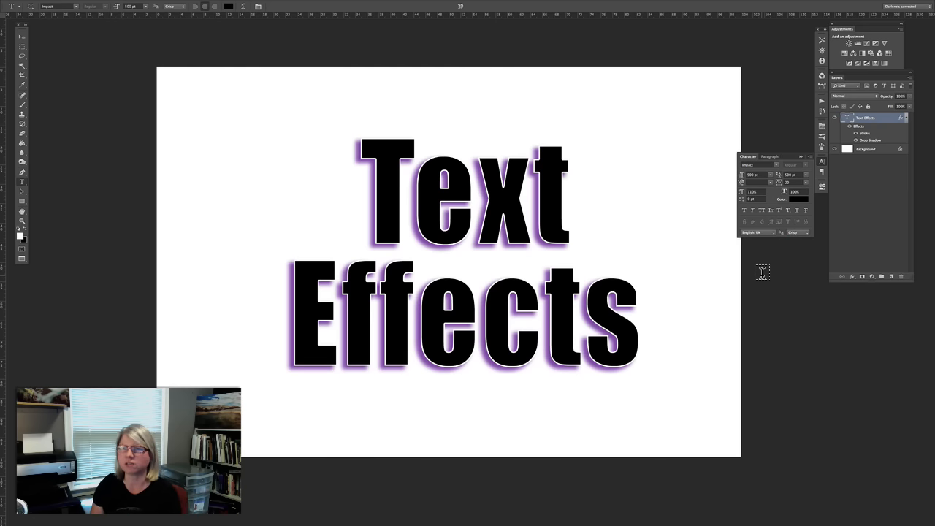
# - Reopen the Text Effects layer style and add a Pattern Overlay, trying the multicoloured pattern and choosing the purple flower pattern
pyautogui.doubleClick(861, 128)
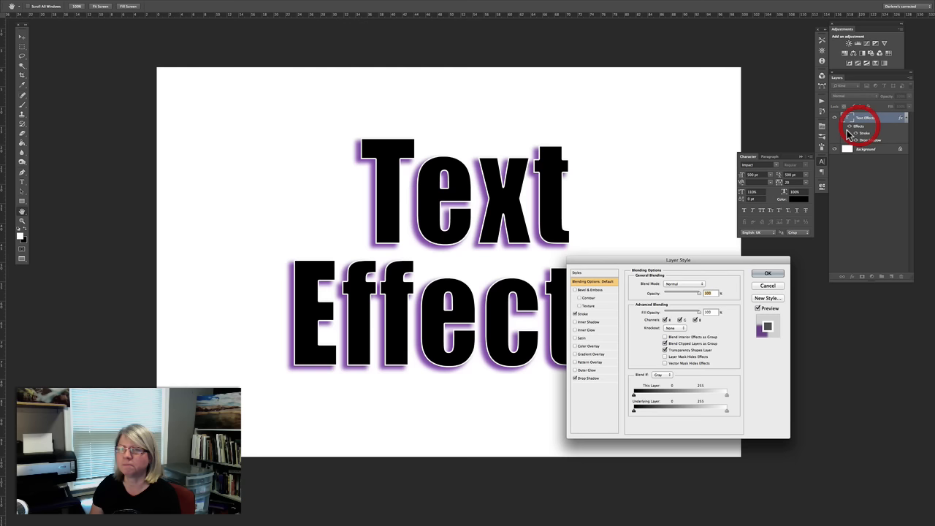
pyautogui.click(589, 362)
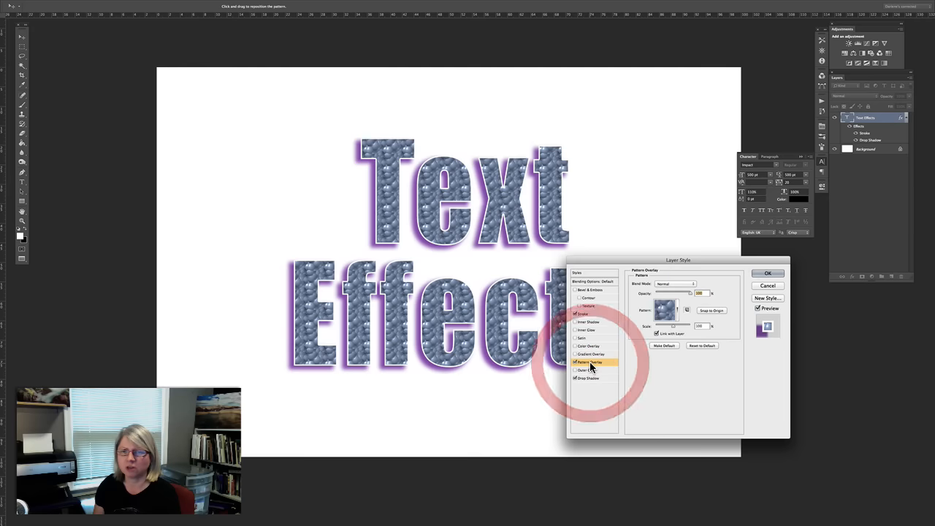
pyautogui.click(669, 311)
pyautogui.click(661, 336)
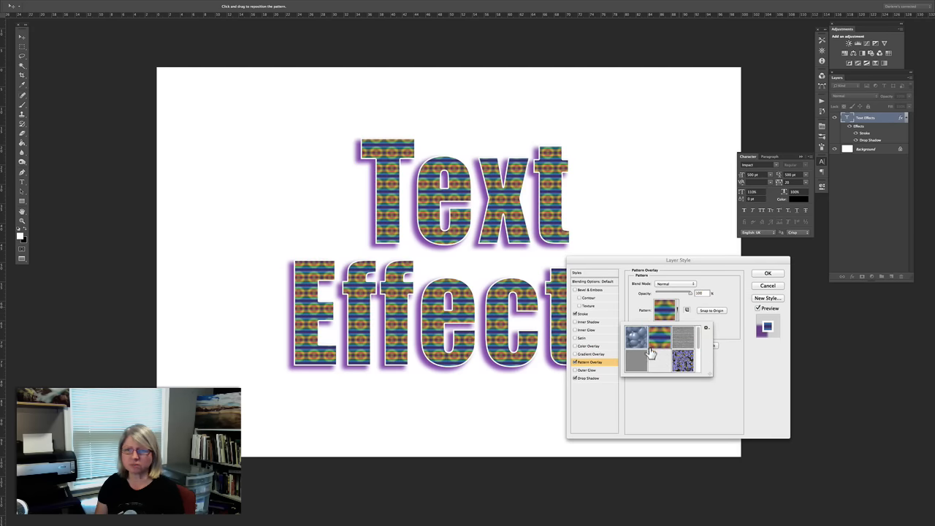
pyautogui.click(683, 361)
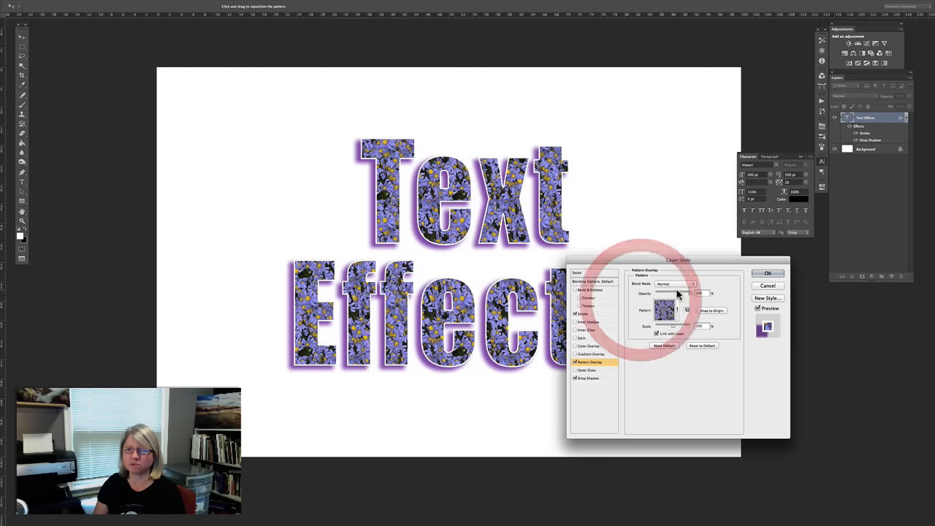
# - Lower the pattern overlay's opacity to about 75% and apply the layer style
pyautogui.click(670, 292)
pyautogui.click(680, 292)
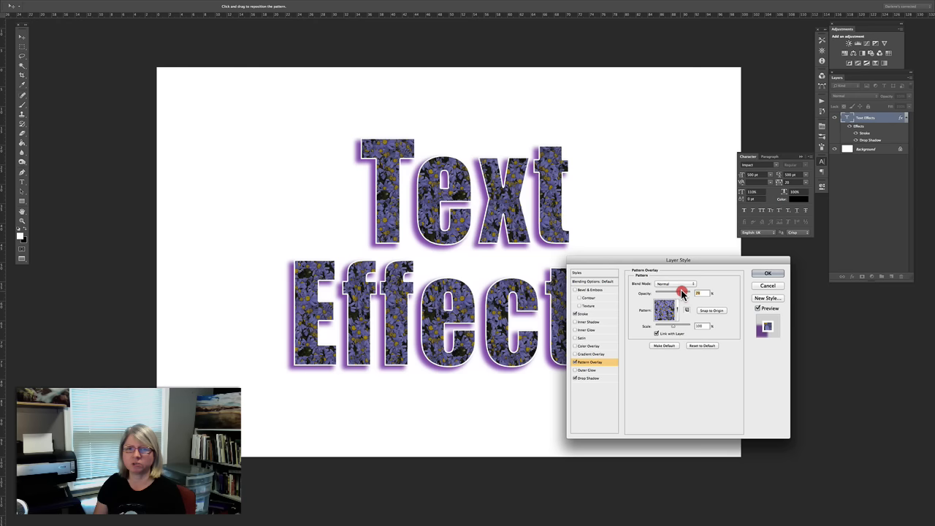
pyautogui.click(774, 273)
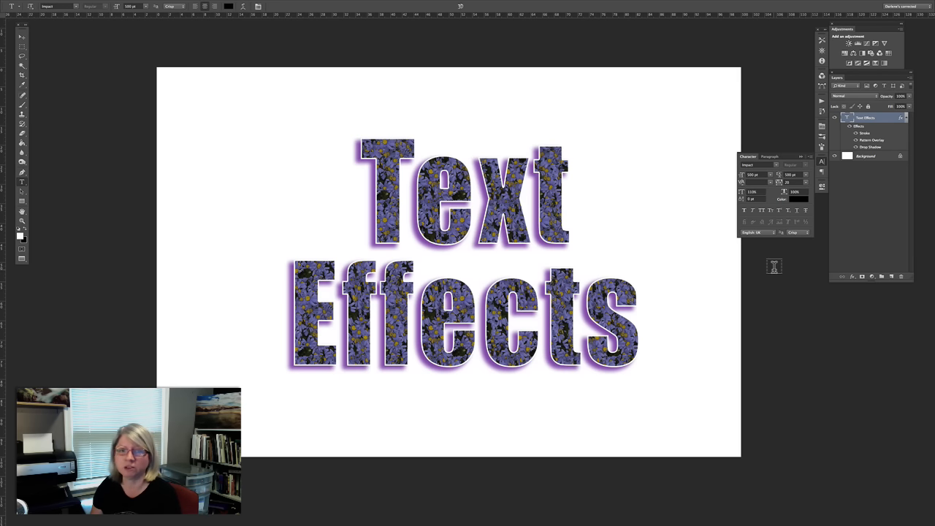
# - Turn off the Stroke, Pattern Overlay and Drop Shadow effects on the Text Effects layer and apply the change
pyautogui.doubleClick(858, 126)
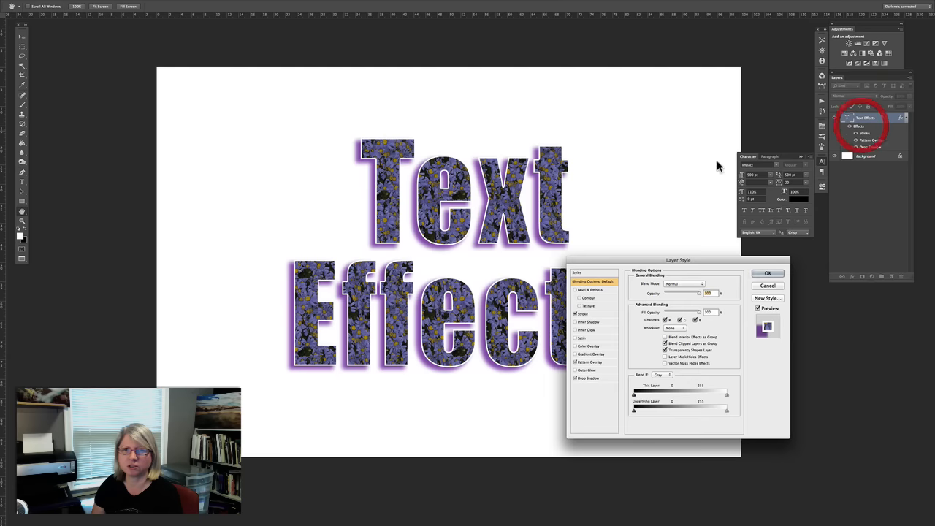
pyautogui.click(584, 313)
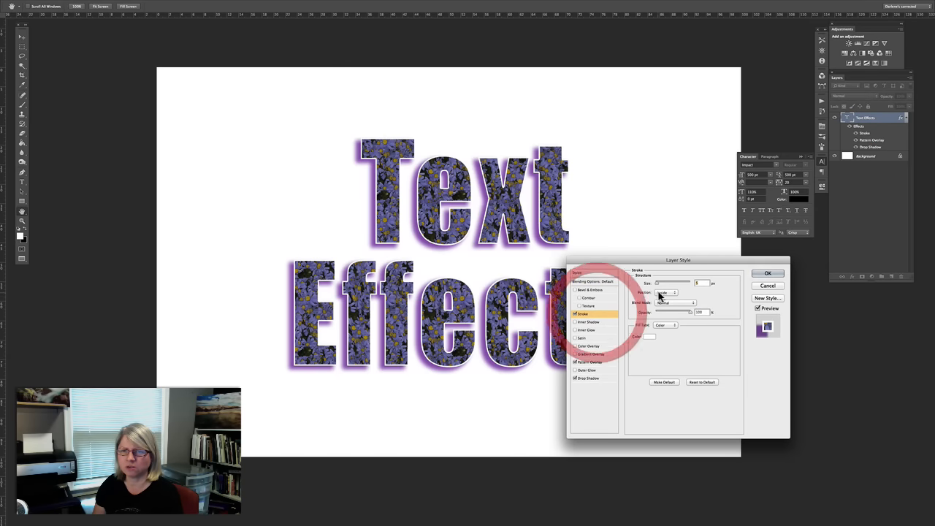
pyautogui.click(575, 313)
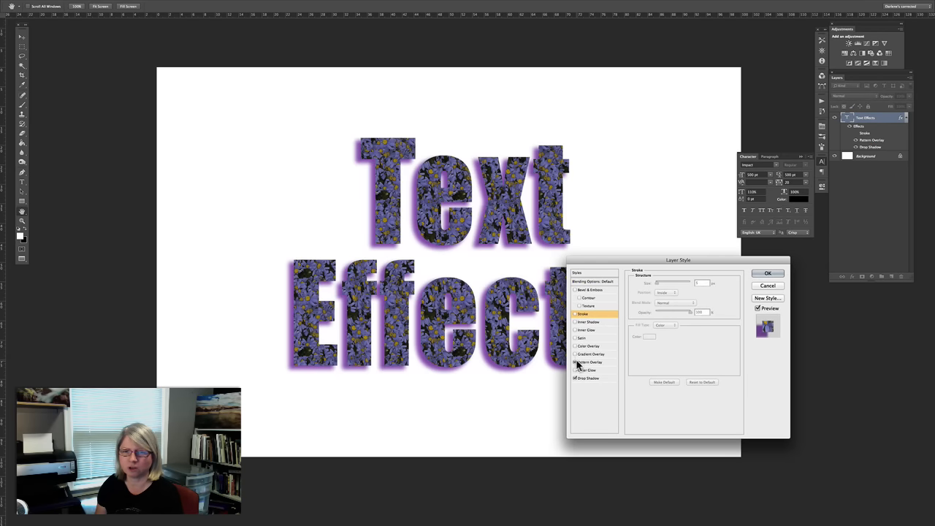
pyautogui.click(575, 362)
pyautogui.click(576, 378)
pyautogui.click(762, 274)
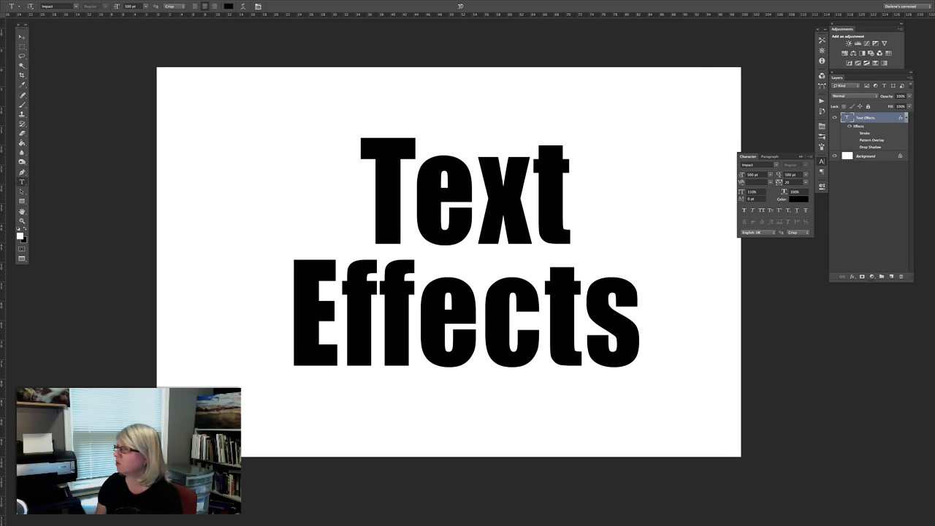
# - Hide all the panels and bring the Finder window showing the PS text folder over the canvas
pyautogui.press('Tab')
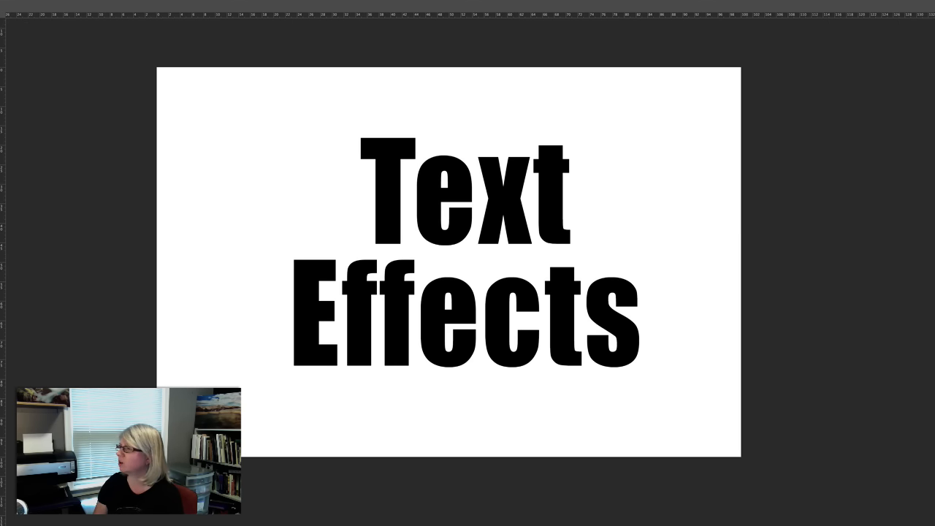
pyautogui.moveTo(934, 116); pyautogui.dragTo(813, 334)
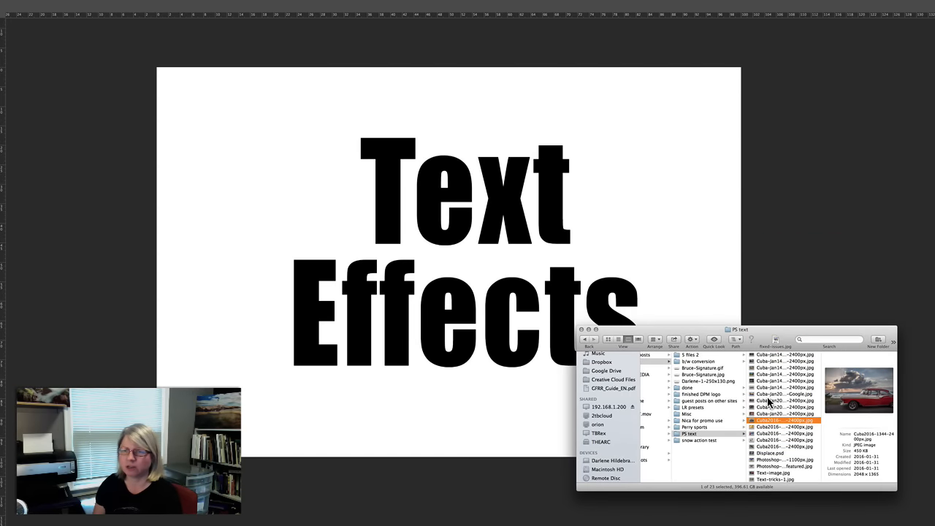
pyautogui.scroll(2, 769, 400)
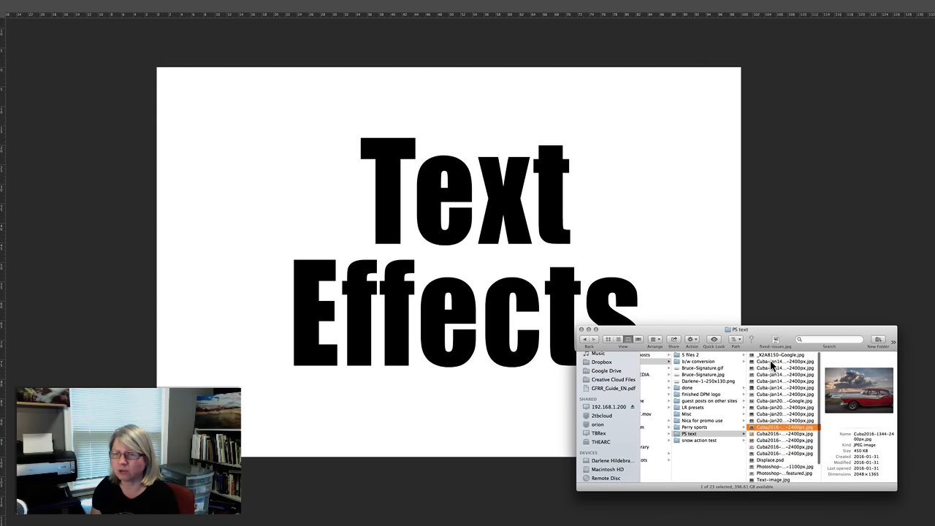
pyautogui.click(772, 362)
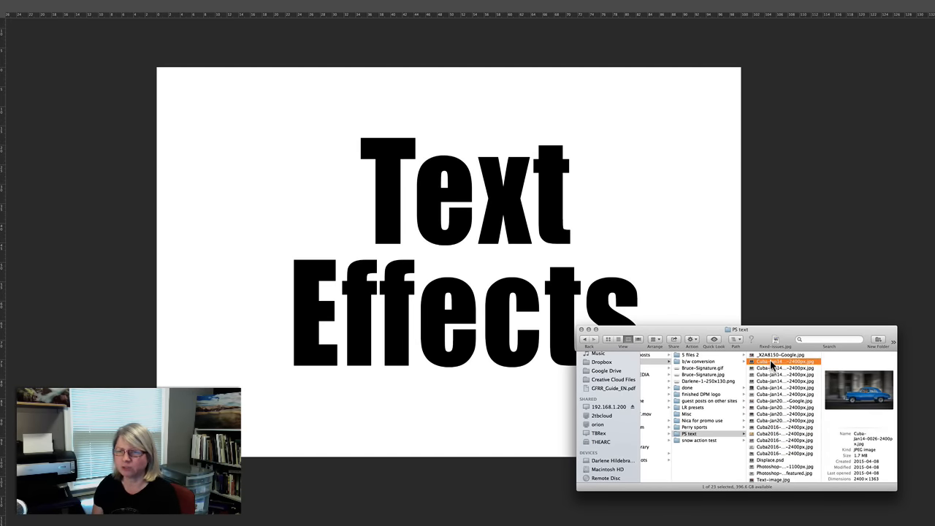
pyautogui.press('Down')
pyautogui.press('Down')
pyautogui.press('Down')
pyautogui.press('Down')
pyautogui.press('Down')
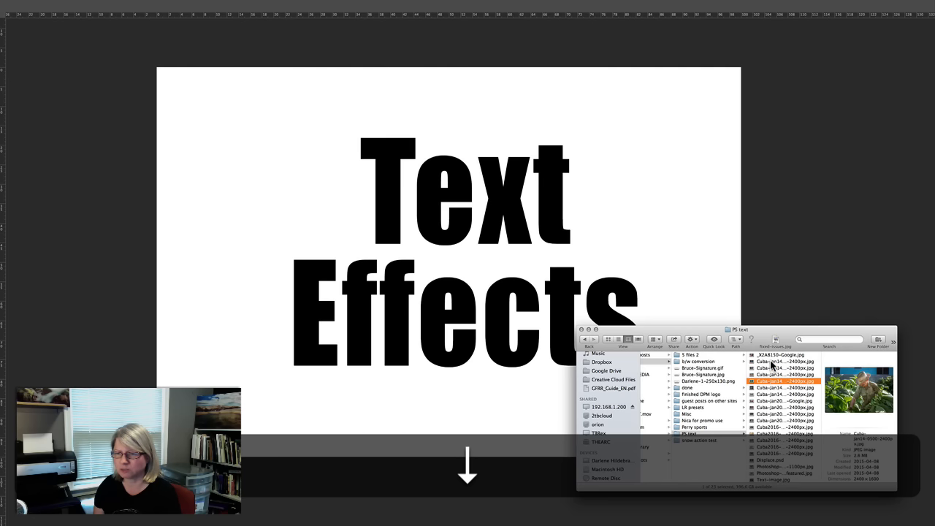
pyautogui.press('Down')
pyautogui.press('Down')
pyautogui.press('Down')
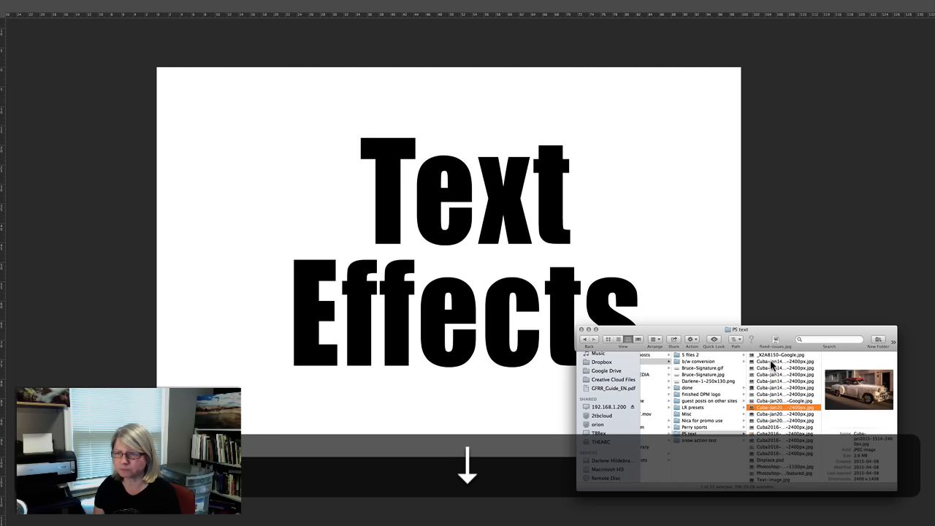
pyautogui.press('Down')
pyautogui.press('Down')
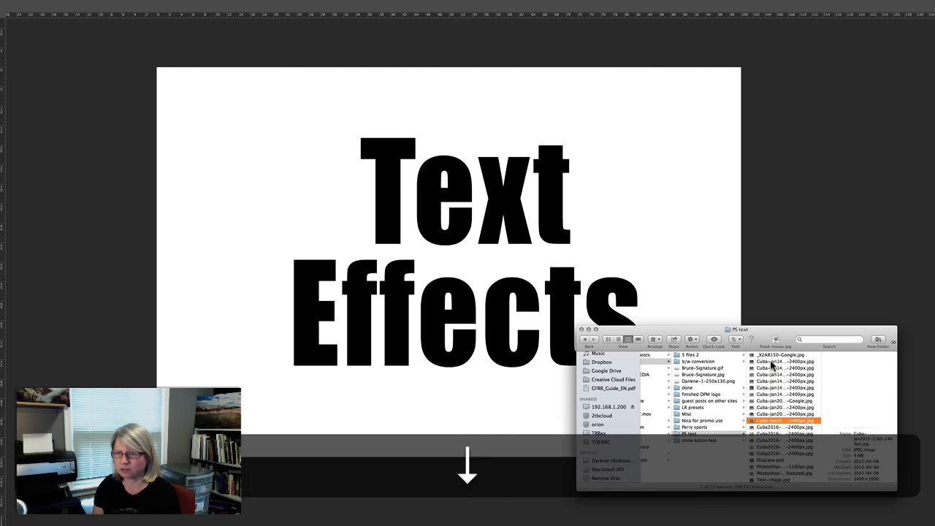
pyautogui.press('Down')
pyautogui.press('Up')
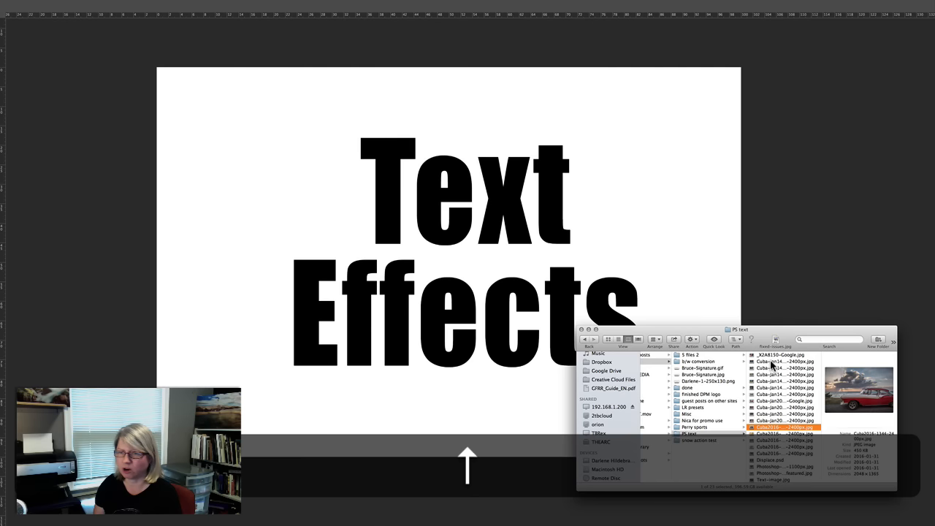
pyautogui.press('Down')
pyautogui.press('Down')
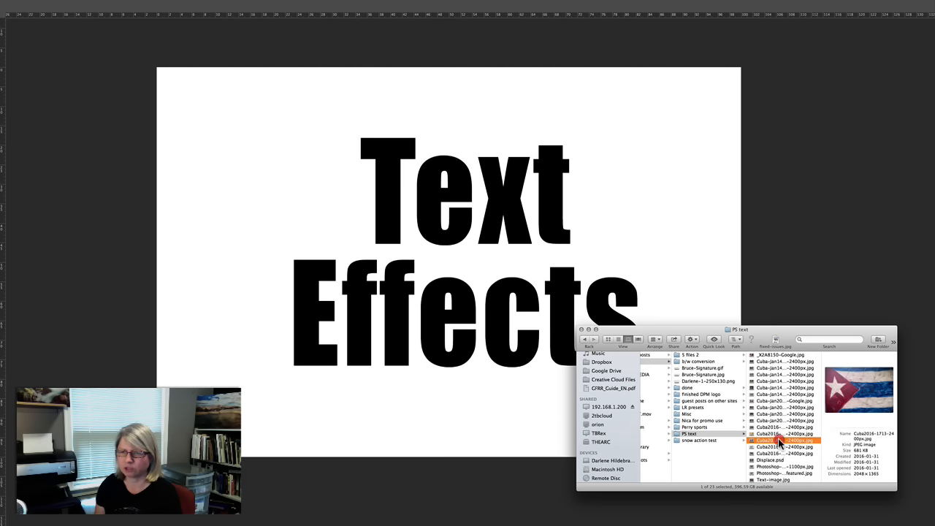
# - Place the flag photo above the text, align it to the canvas's upper-left corner, scale it to about 117% to fill the canvas and commit
pyautogui.moveTo(780, 442); pyautogui.dragTo(375, 294)
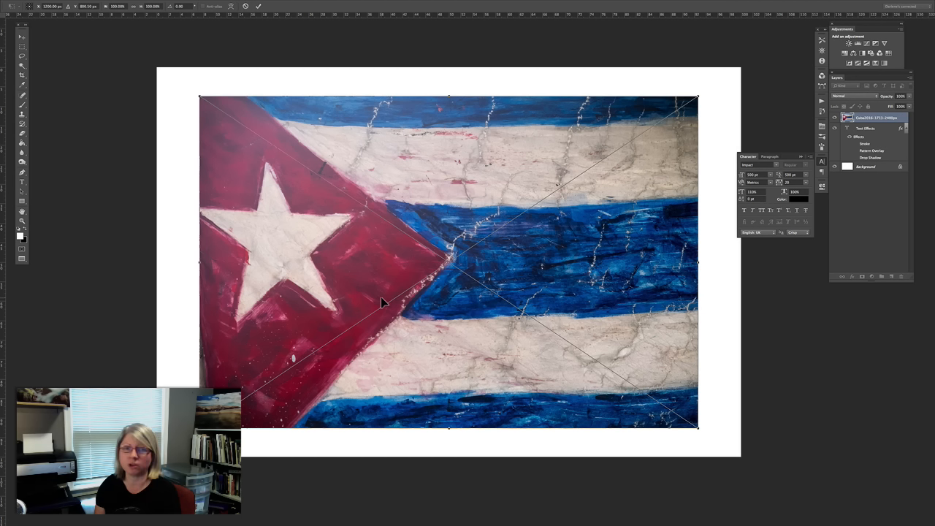
pyautogui.hscroll(-2, 381, 296)
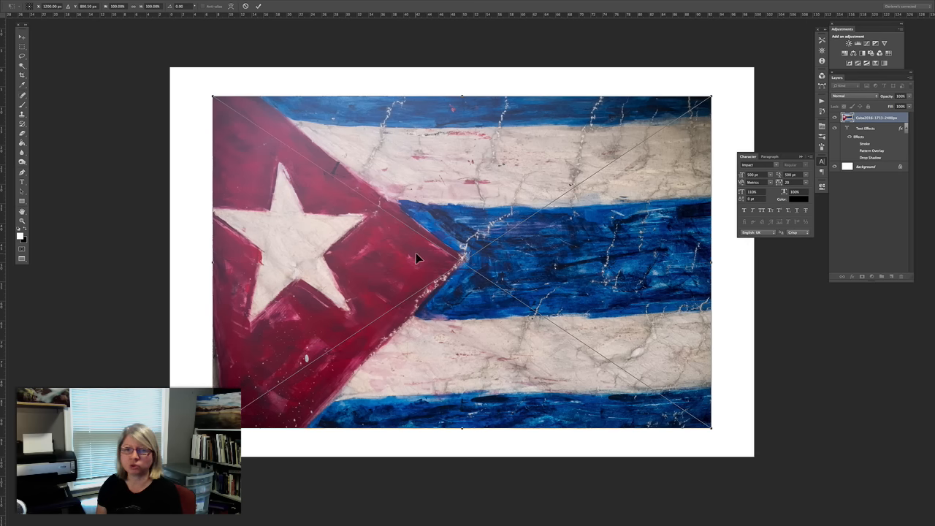
pyautogui.moveTo(416, 254); pyautogui.dragTo(373, 223)
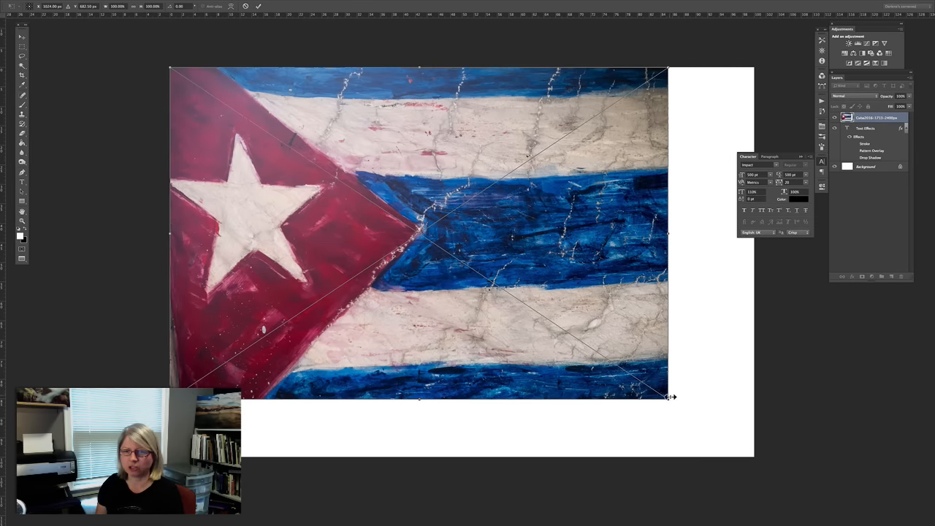
pyautogui.press('shift')
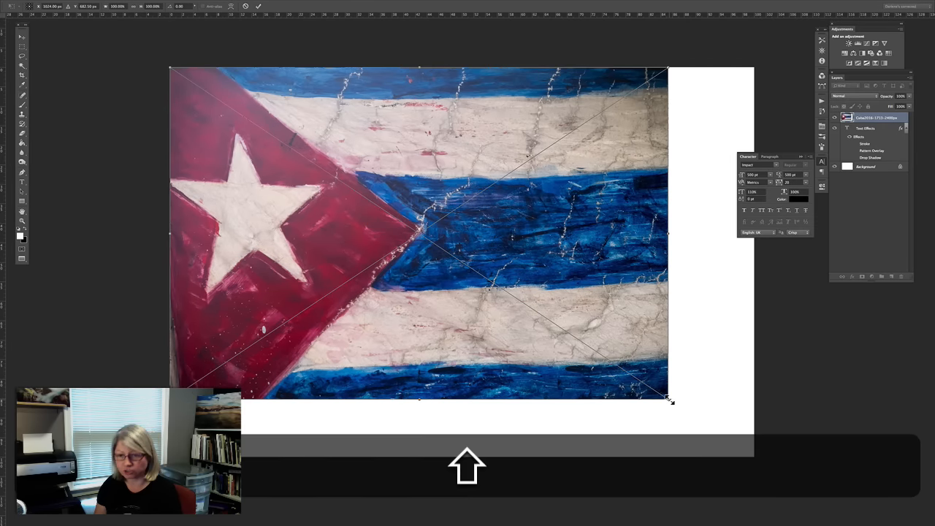
pyautogui.moveTo(670, 401); pyautogui.dragTo(757, 450)
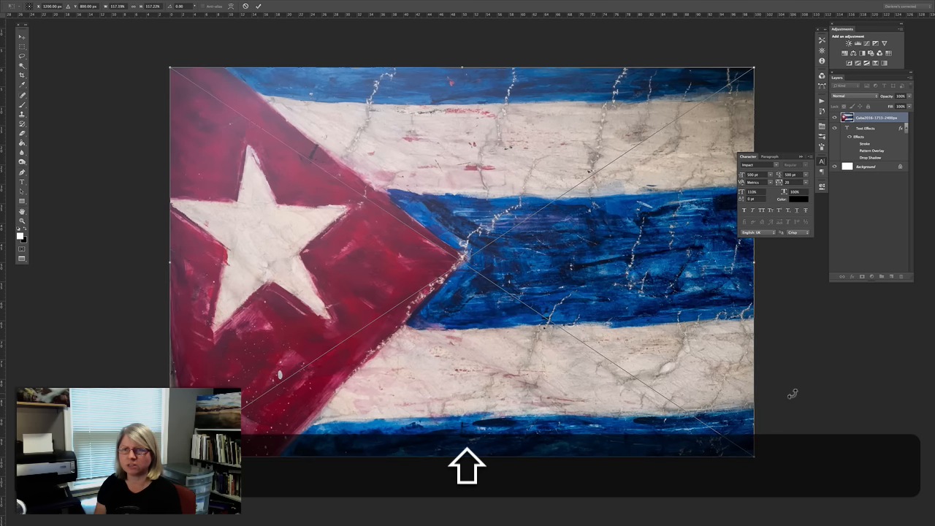
pyautogui.press('Return')
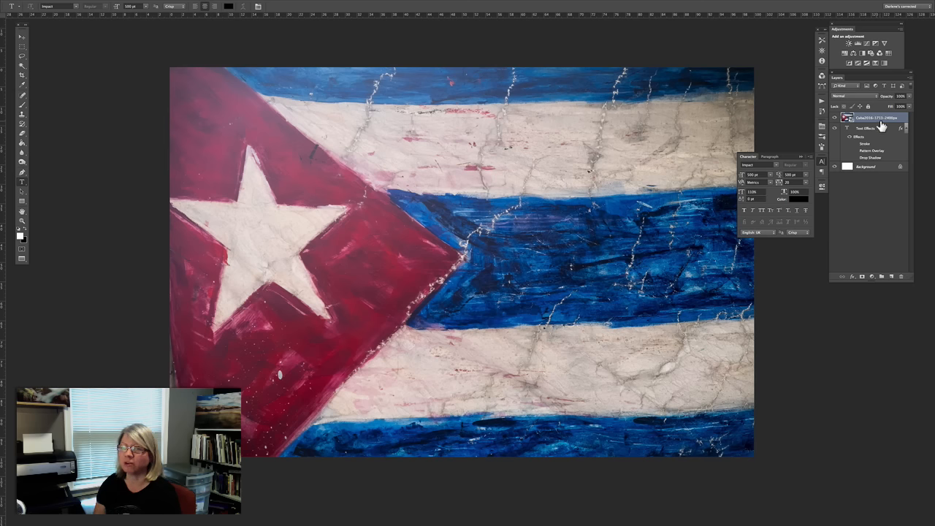
# - Clip the flag photo layer to the Text Effects layer with a clipping mask
pyautogui.press('alt')
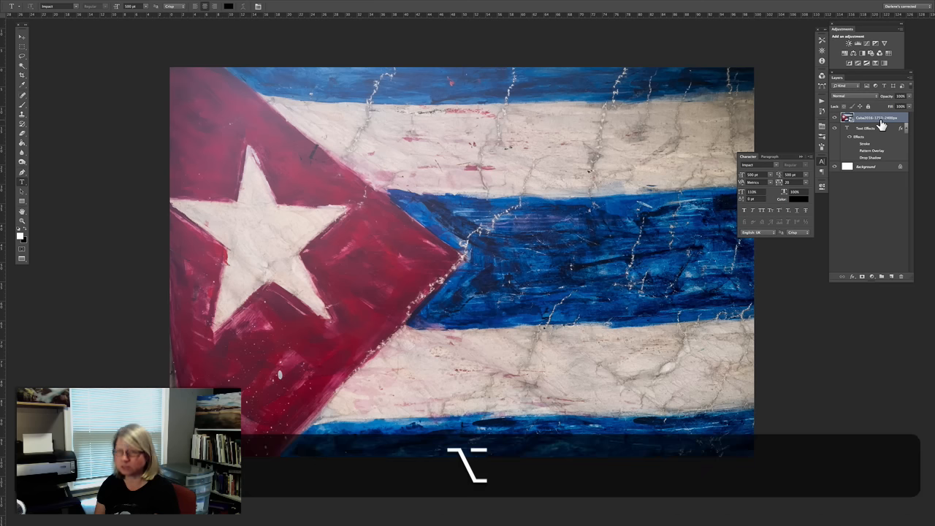
pyautogui.press('super')
pyautogui.press('ctrl')
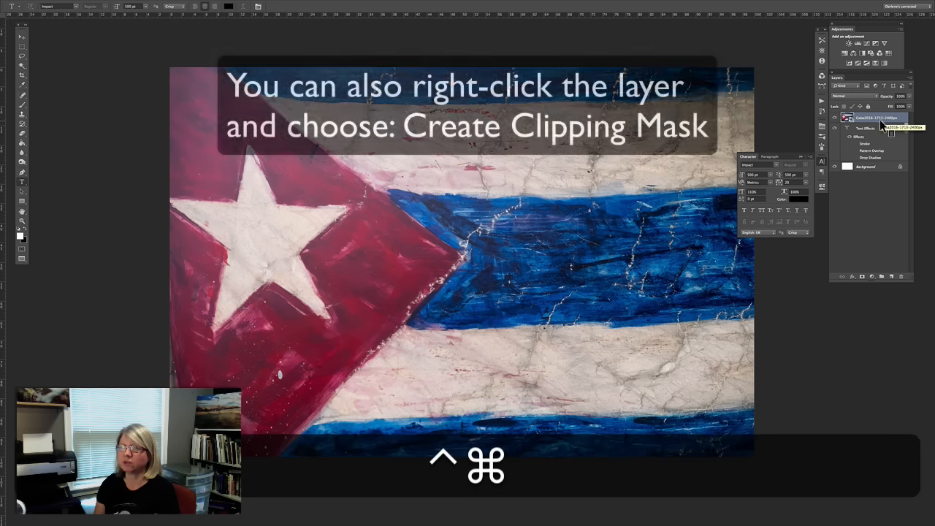
pyautogui.press('alt')
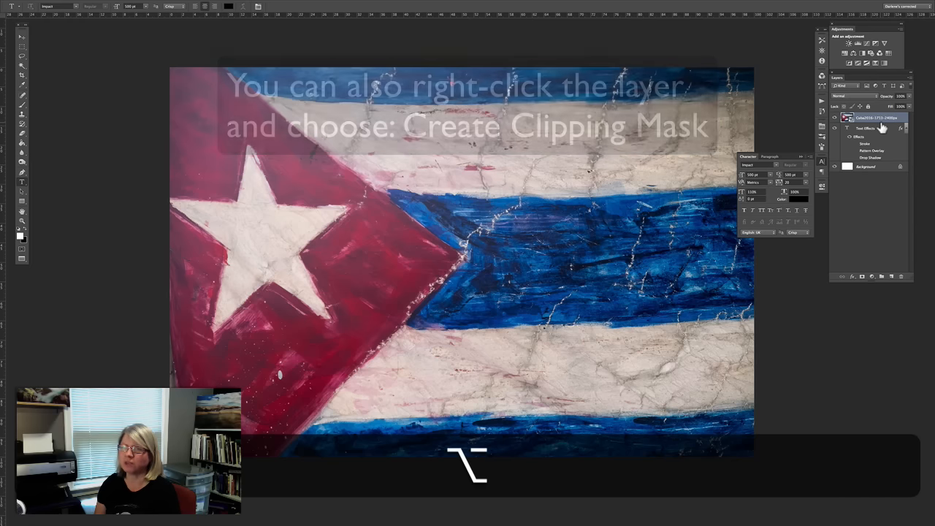
pyautogui.keyDown('alt'); pyautogui.click(881, 120); pyautogui.keyUp('alt')
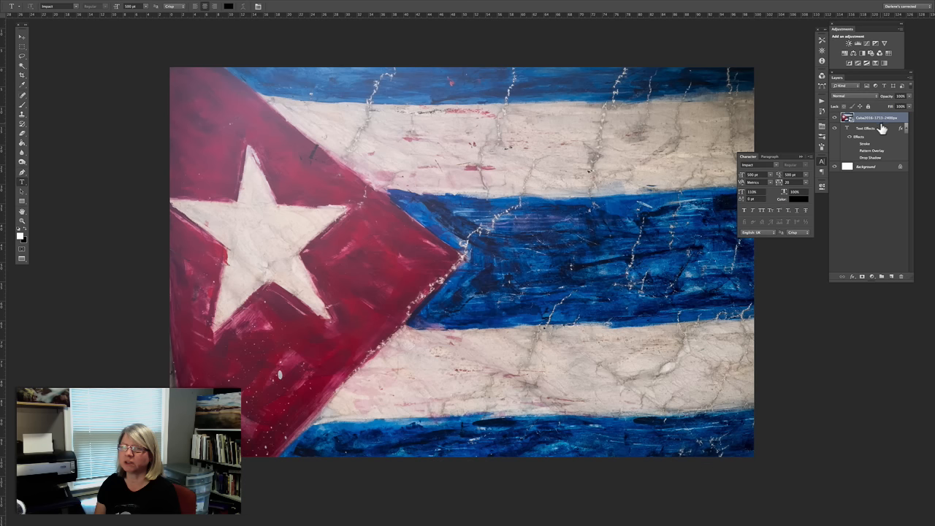
pyautogui.press('alt')
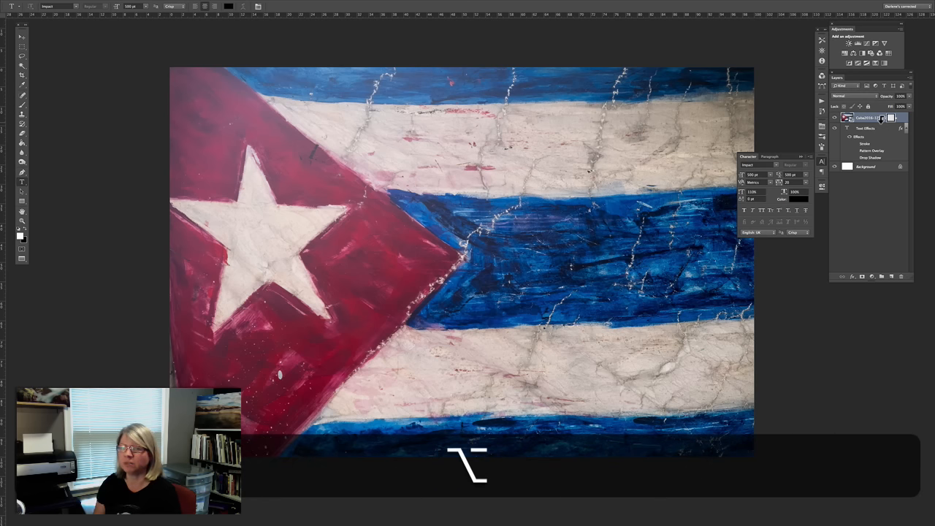
pyautogui.keyDown('alt'); pyautogui.click(882, 121); pyautogui.keyUp('alt')
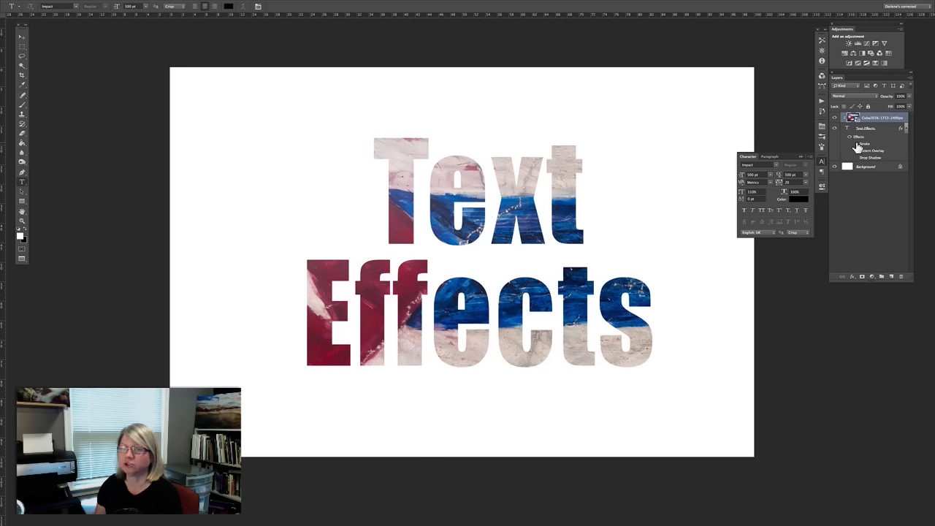
# - Turn the Text Effects layer's Stroke and Drop Shadow effects back on and change the drop shadow colour to black (000000)
pyautogui.click(856, 144)
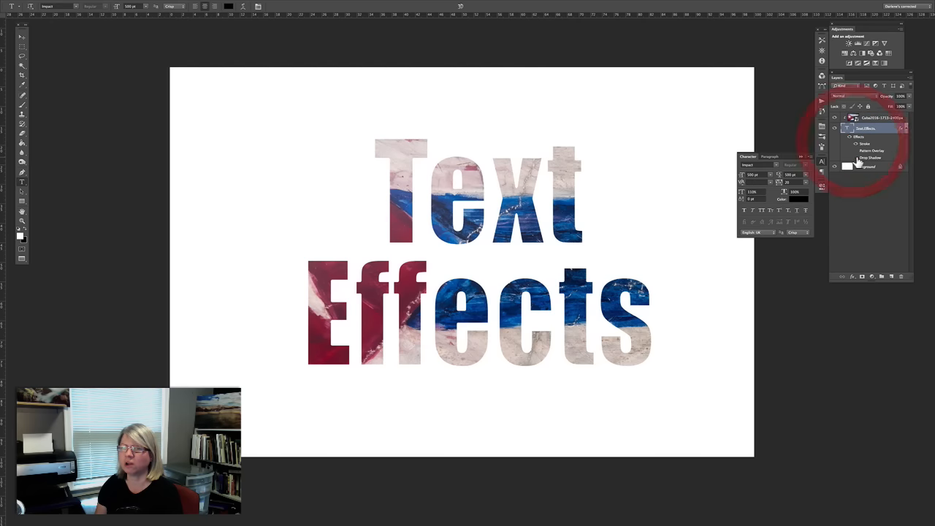
pyautogui.click(856, 158)
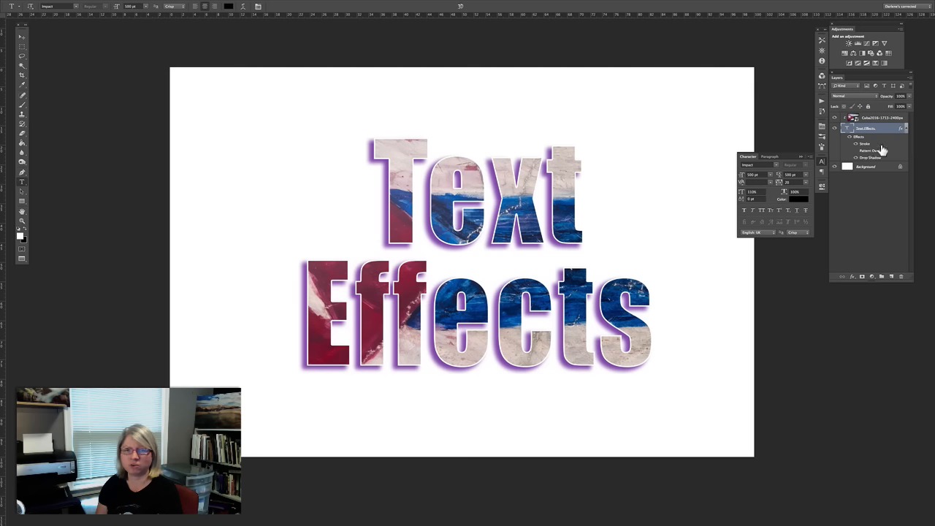
pyautogui.doubleClick(869, 158)
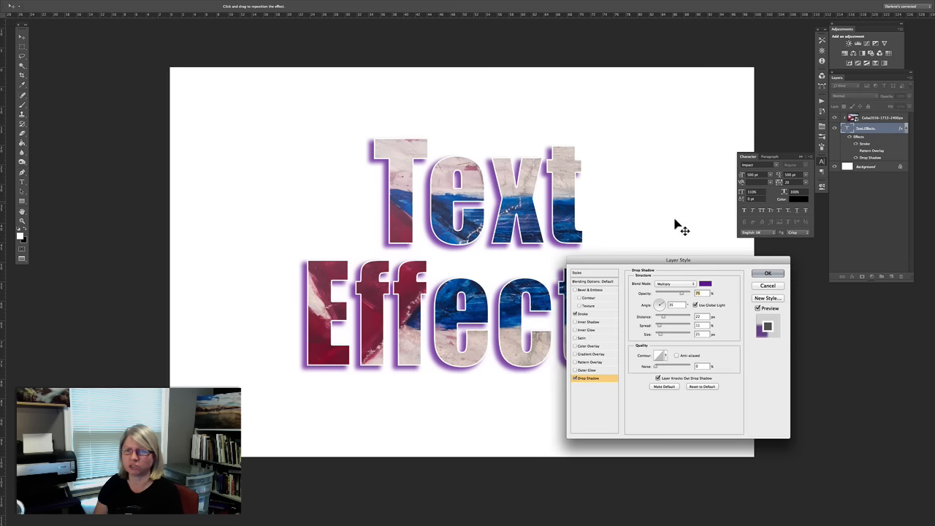
pyautogui.click(703, 283)
pyautogui.moveTo(720, 352); pyautogui.dragTo(675, 390)
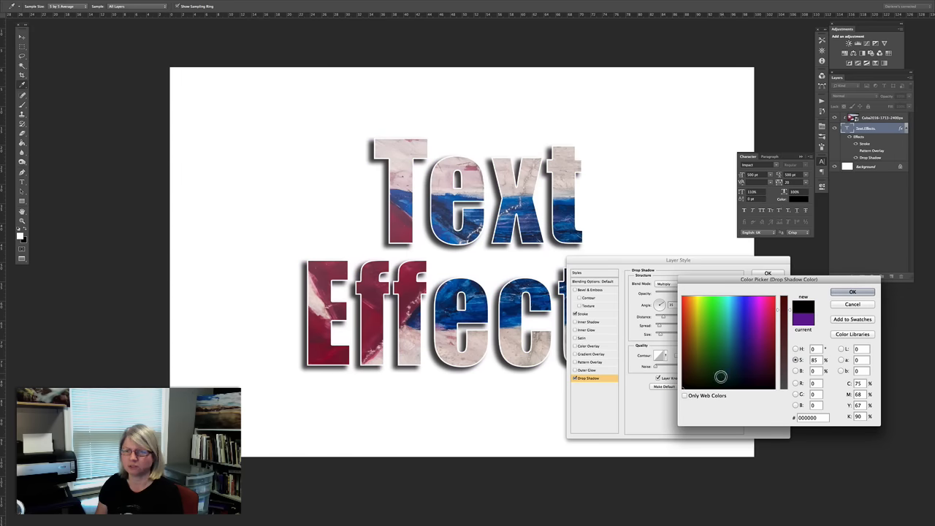
pyautogui.click(839, 291)
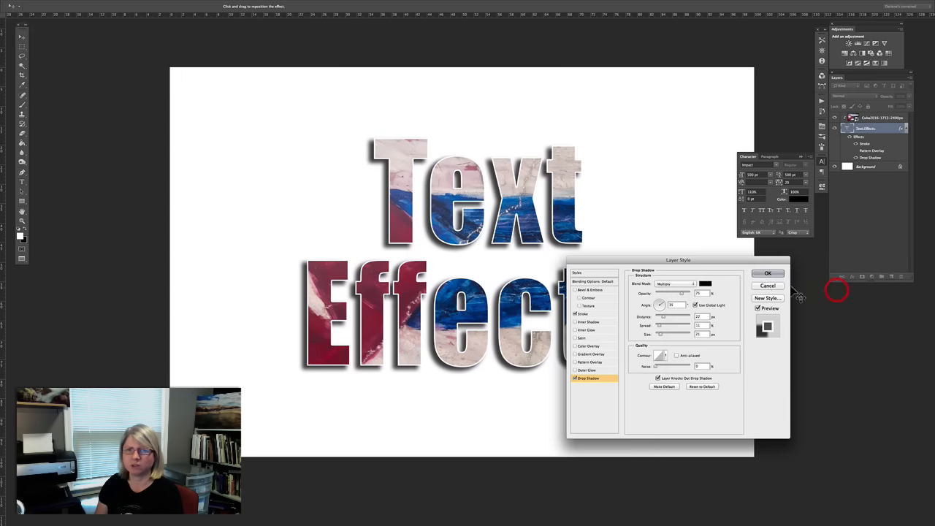
# - Change the stroke colour to black (000000), set its size to 2 px and apply the layer style
pyautogui.click(592, 314)
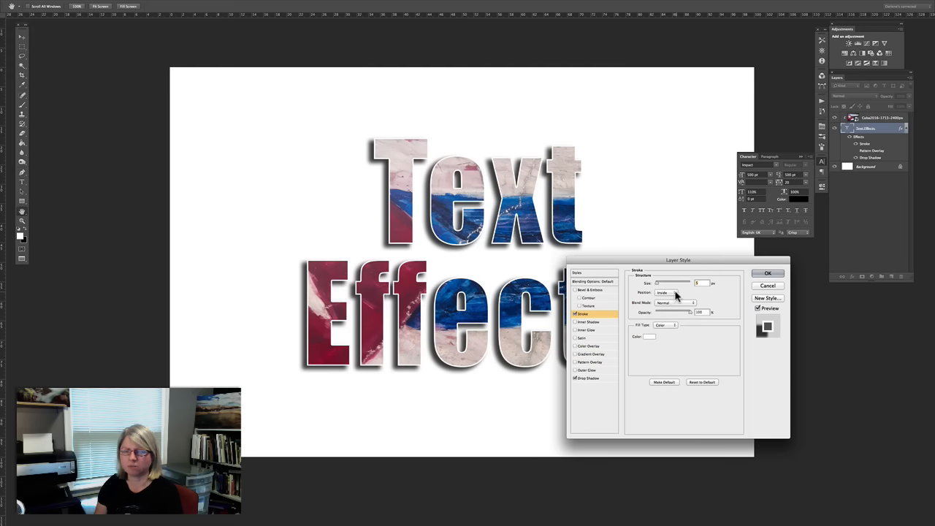
pyautogui.click(647, 337)
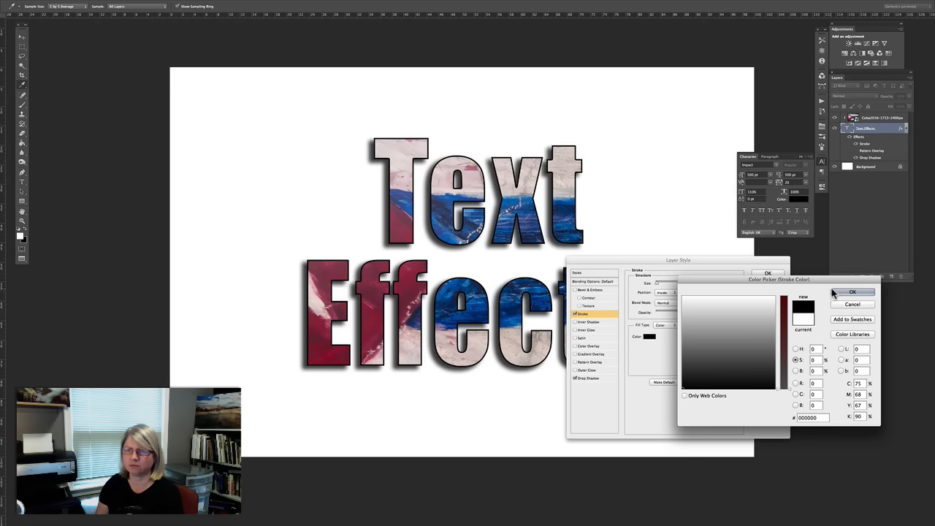
pyautogui.click(852, 291)
pyautogui.press('Tab')
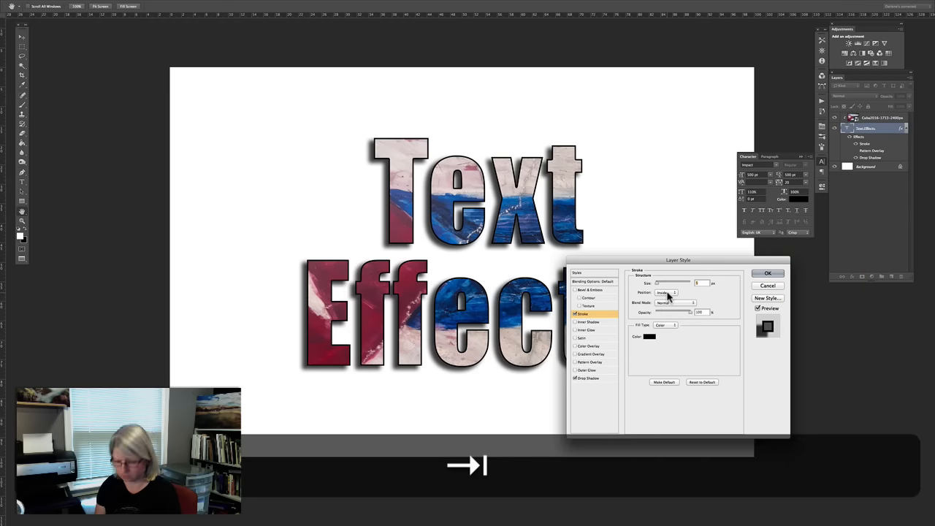
pyautogui.write('2')
pyautogui.press('Return')
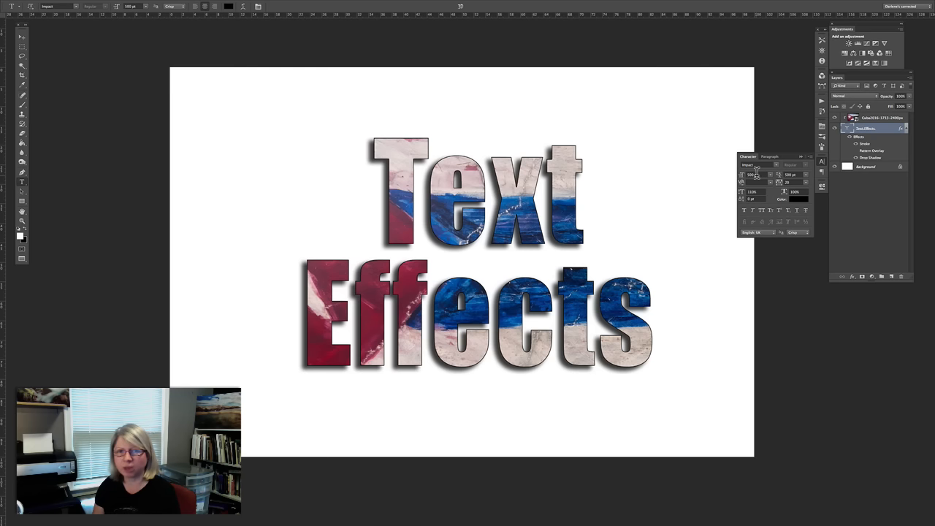
# - Move the text slightly left over the flag photo and set its font size to 800 pt
pyautogui.press('v')
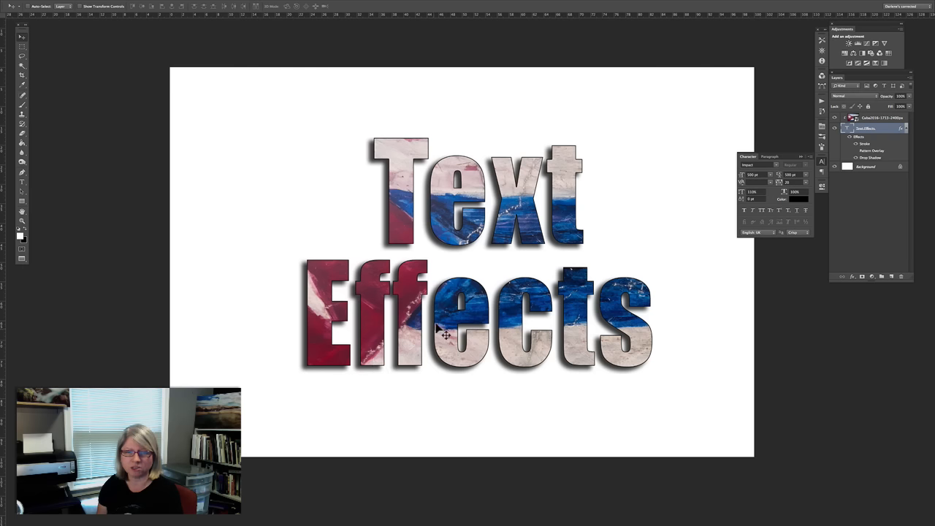
pyautogui.moveTo(447, 327); pyautogui.dragTo(394, 338)
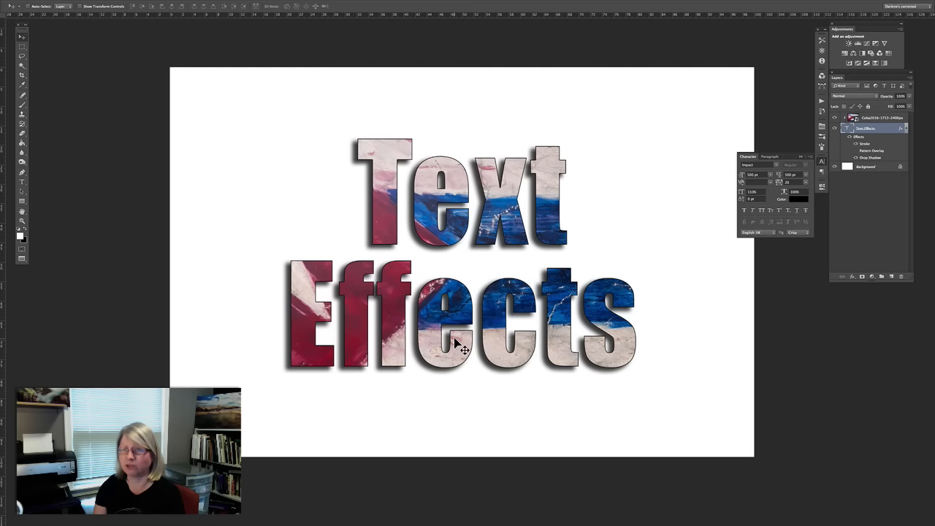
pyautogui.moveTo(743, 178); pyautogui.dragTo(793, 178)
pyautogui.click(752, 175)
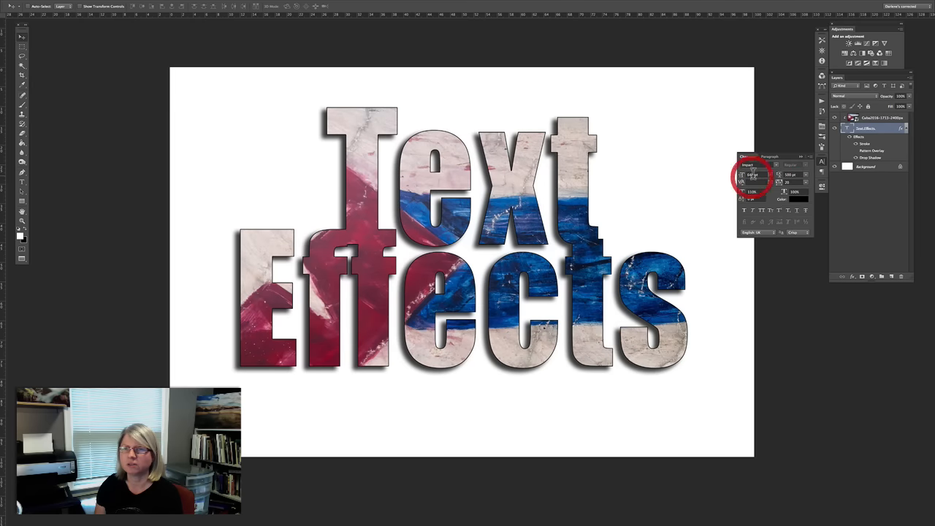
pyautogui.write('800')
pyautogui.press('Return')
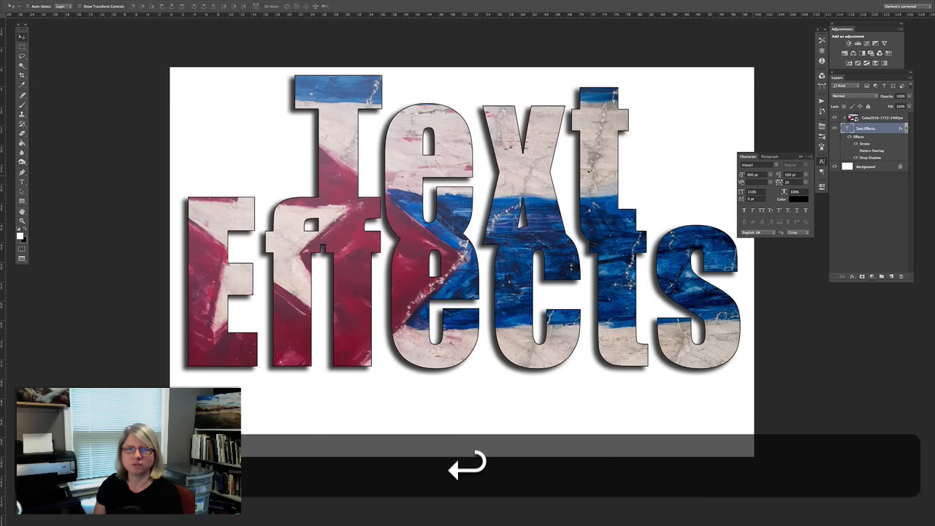
# - Set the text's leading to 760 pt and nudge the text slightly down and right on the canvas
pyautogui.doubleClick(790, 174)
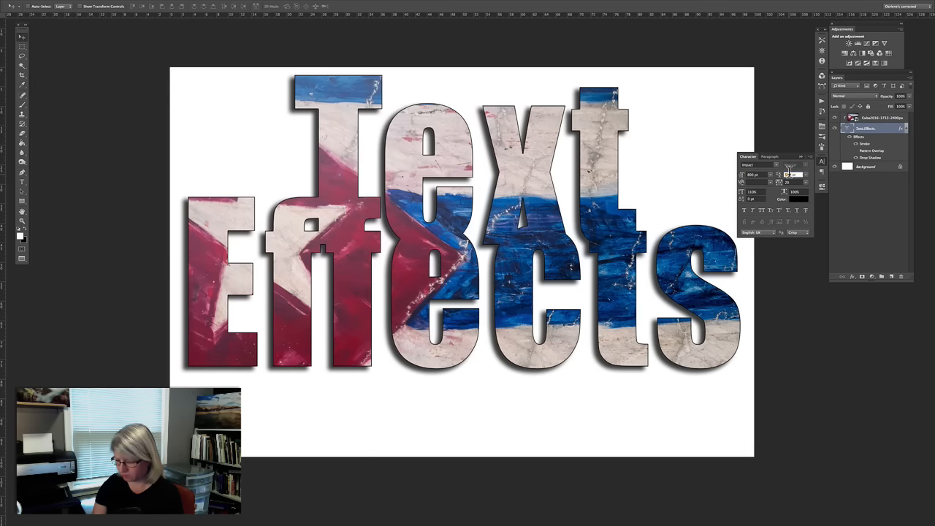
pyautogui.write('760')
pyautogui.press('Return')
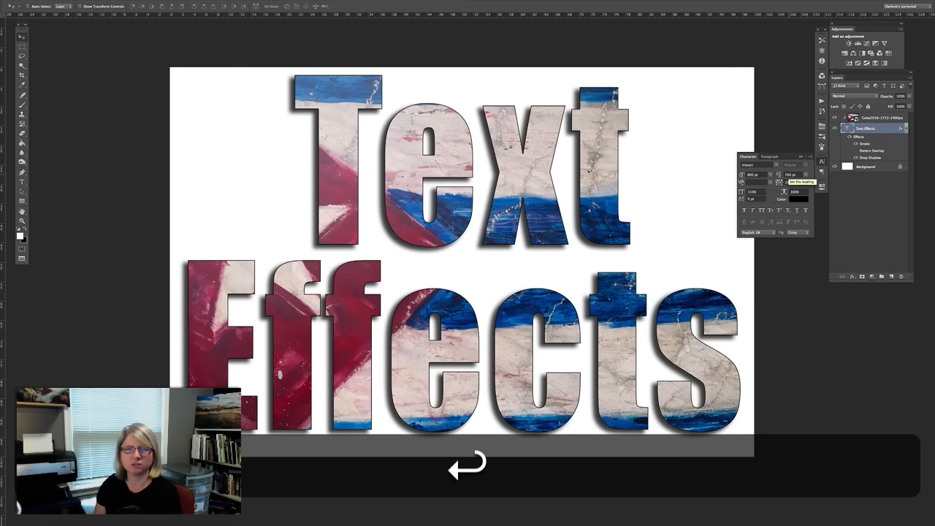
pyautogui.moveTo(542, 224); pyautogui.dragTo(544, 230)
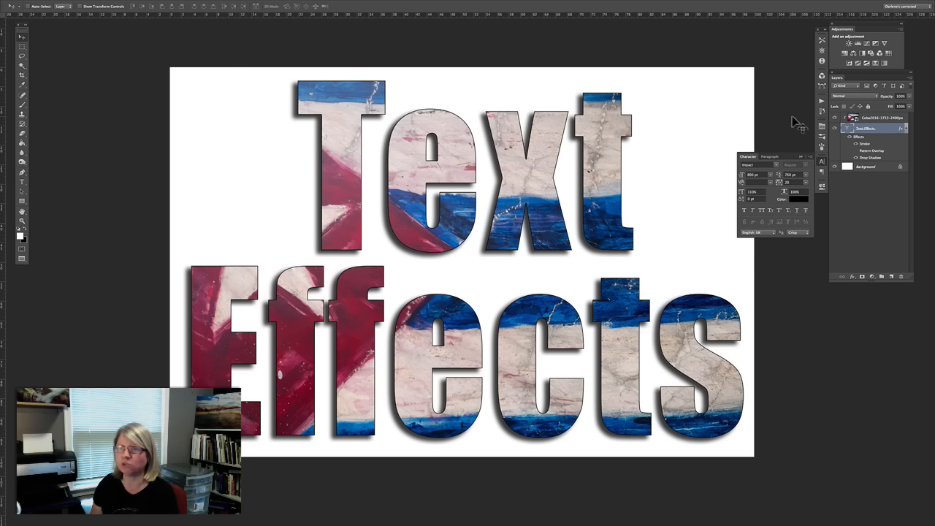
# - Replace the Text Effects wording with the single word CUBA in capitals and commit the text edit
pyautogui.doubleClick(851, 129)
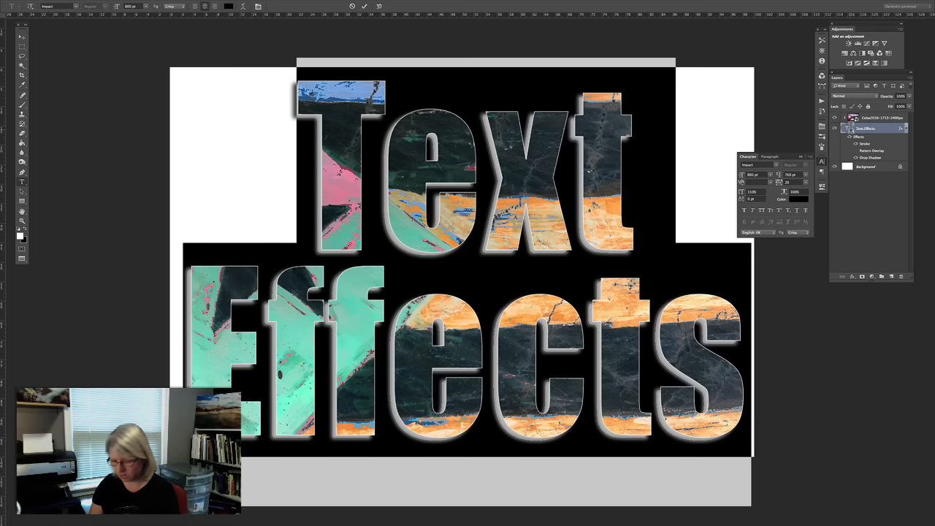
pyautogui.press('BackSpace')
pyautogui.write('CUBA')
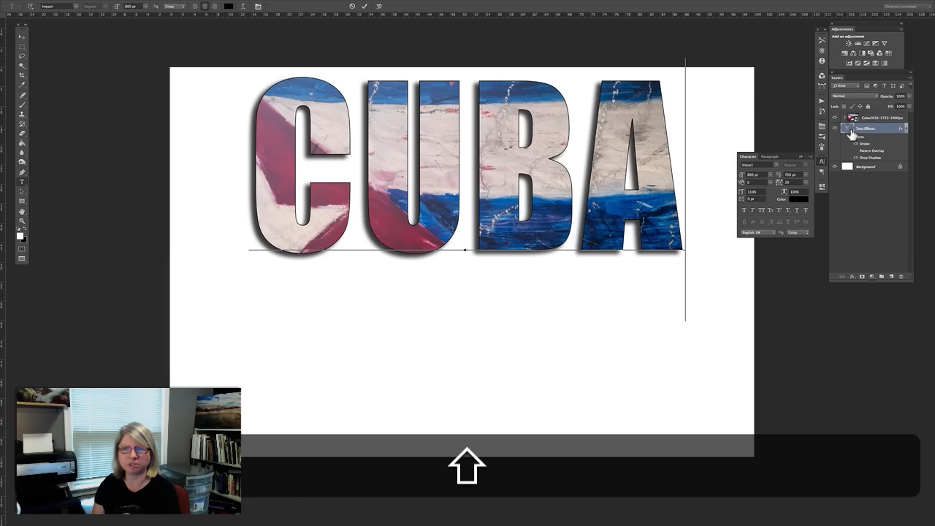
pyautogui.press('shift+super+Return')
# - Move the CUBA text down and to the left on the canvas so it covers the flag's star
pyautogui.scroll(3, 591, 165)
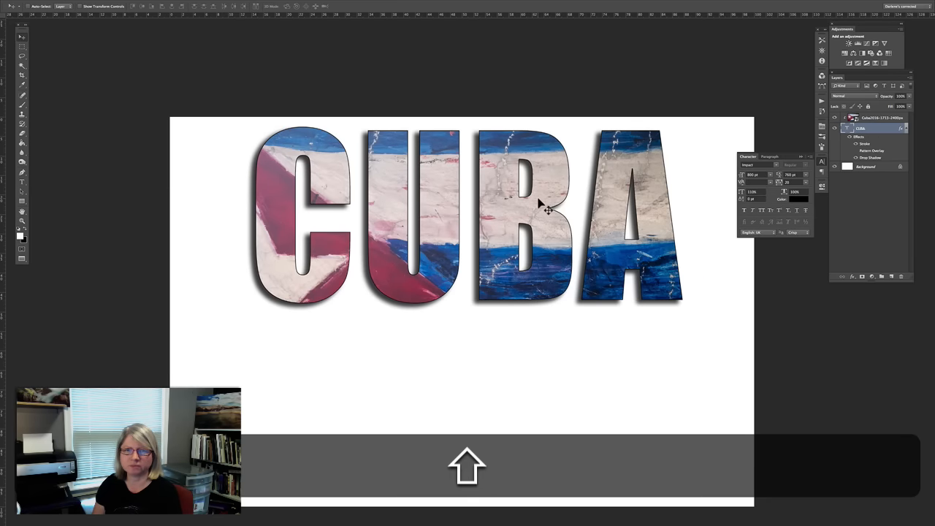
pyautogui.hotkey('shift', 'space')
pyautogui.moveTo(481, 350); pyautogui.dragTo(474, 315)
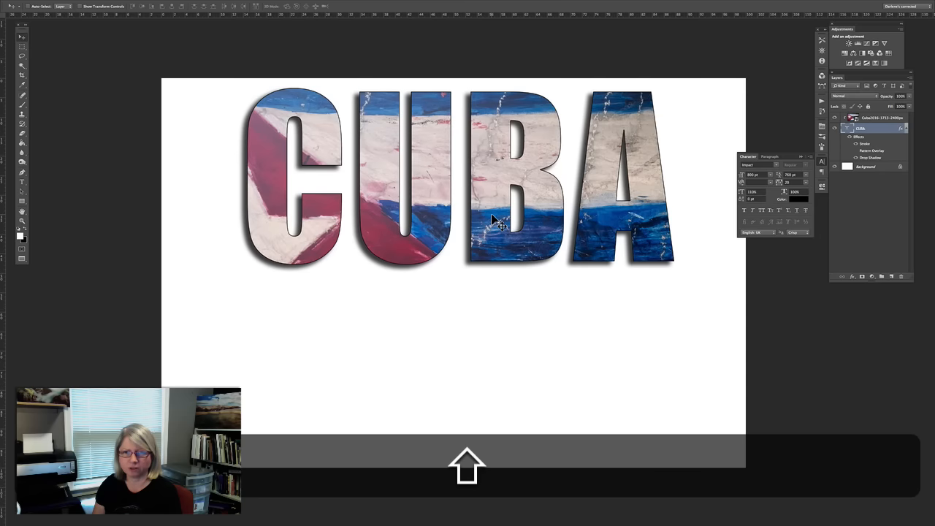
pyautogui.moveTo(490, 226); pyautogui.dragTo(439, 314)
# - Try font sizes of 3000 pt and 1200 pt on the CUBA text
pyautogui.click(754, 176)
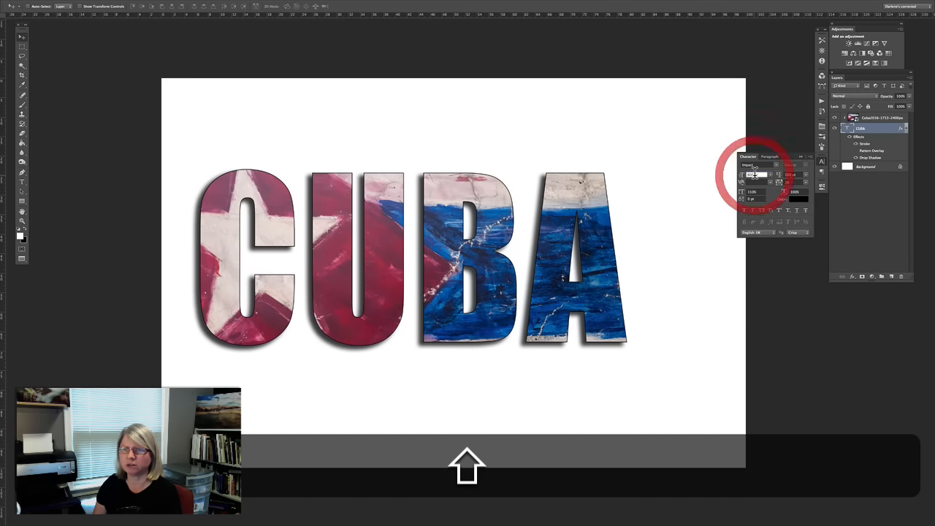
pyautogui.click(770, 177)
pyautogui.click(771, 178)
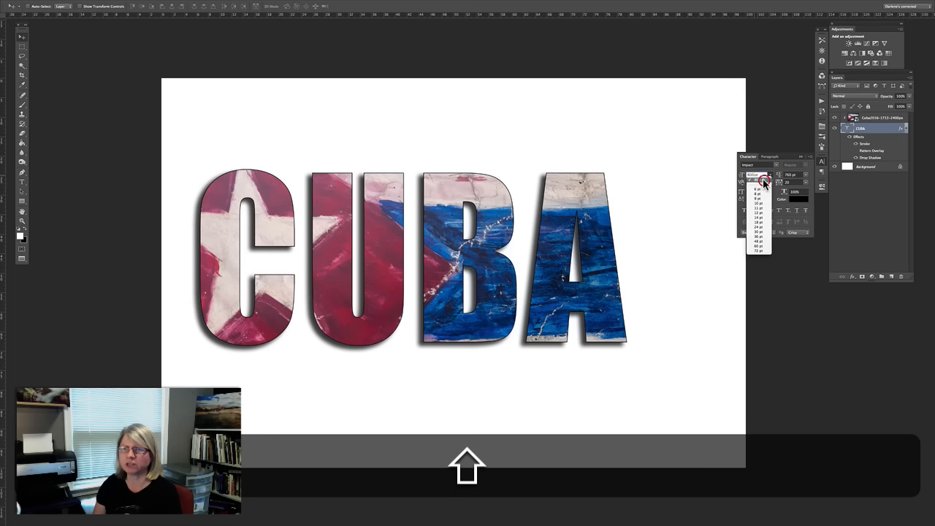
pyautogui.click(745, 177)
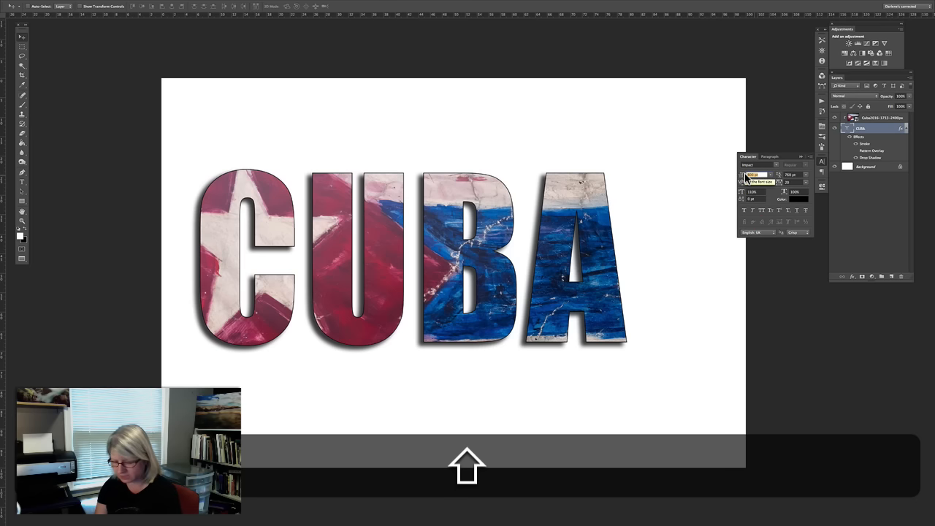
pyautogui.write('3000')
pyautogui.hotkey('shift', 'Return')
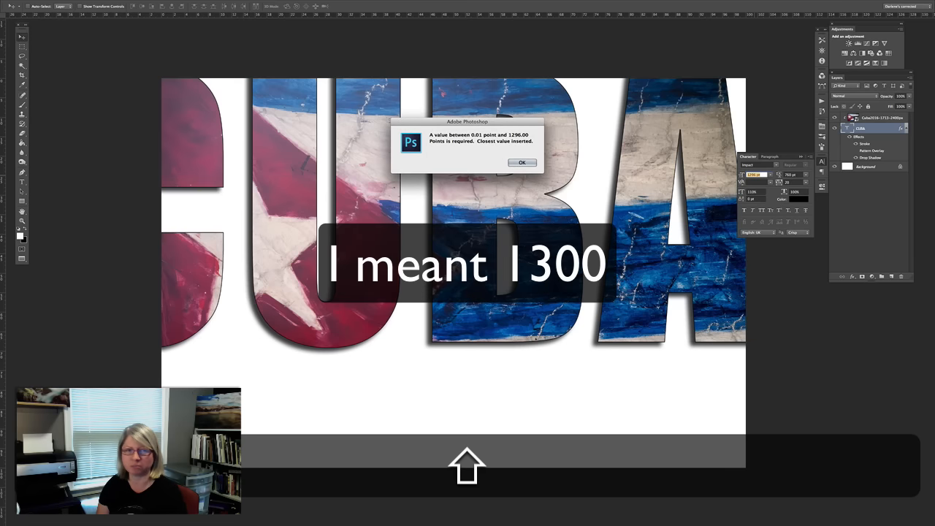
pyautogui.hotkey('shift', 'Return')
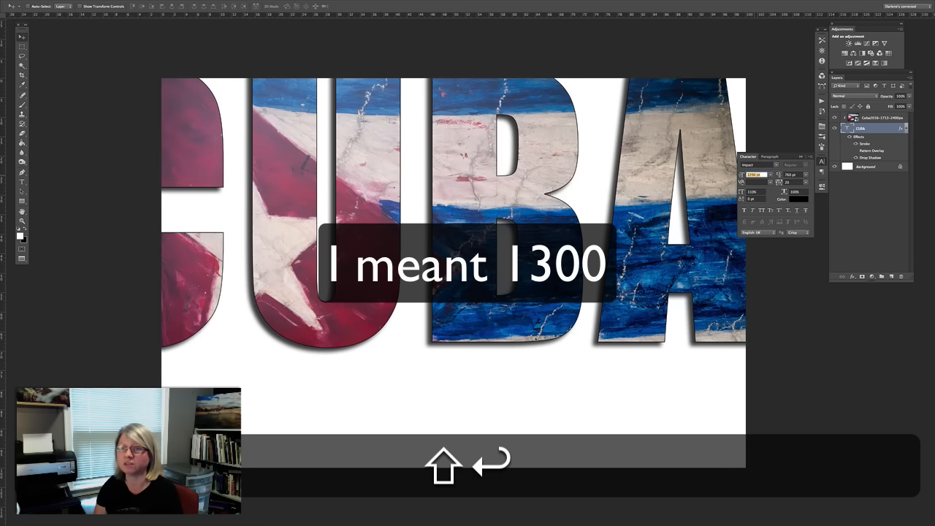
pyautogui.write('1200')
pyautogui.hotkey('shift', 'Return')
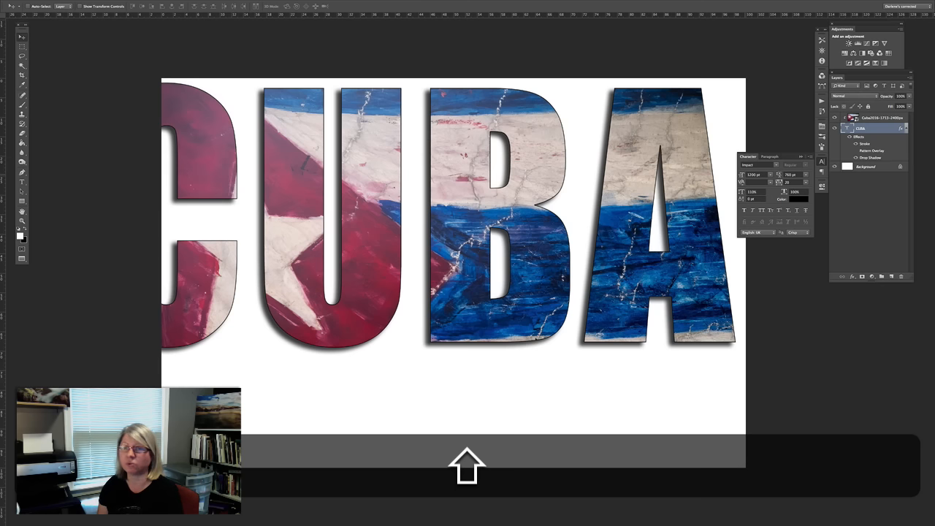
# - Set the CUBA text's font size to 1000 pt and move it right and slightly down to fit all letters on the canvas
pyautogui.click(754, 175)
pyautogui.write('10')
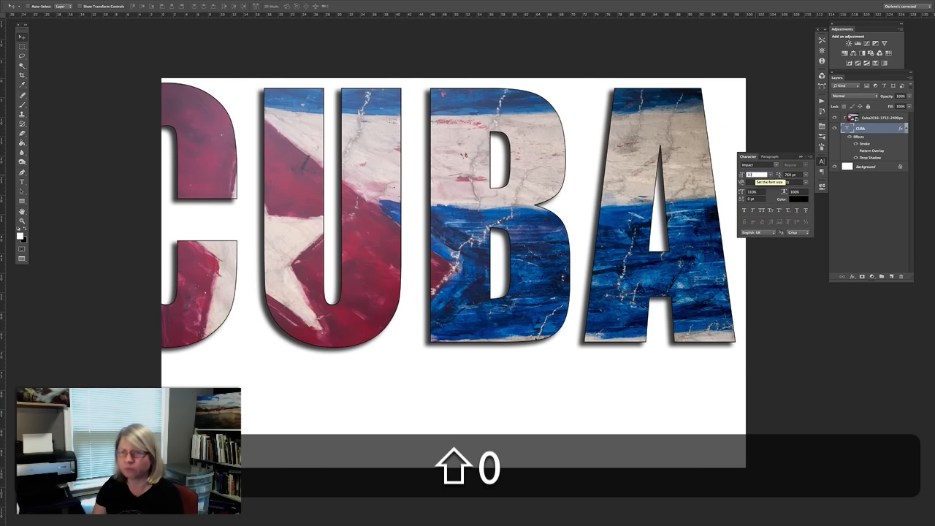
pyautogui.write('00')
pyautogui.hotkey('shift', 'Return')
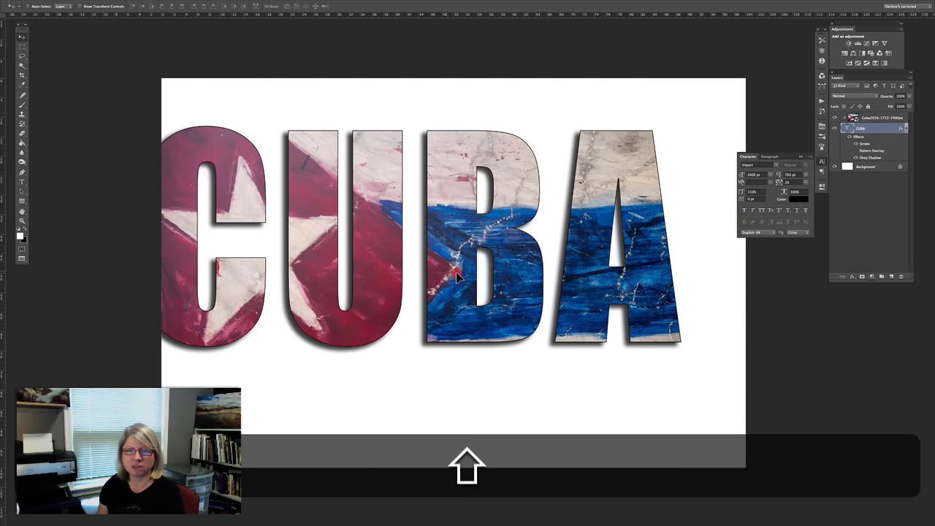
pyautogui.moveTo(455, 271); pyautogui.dragTo(483, 290)
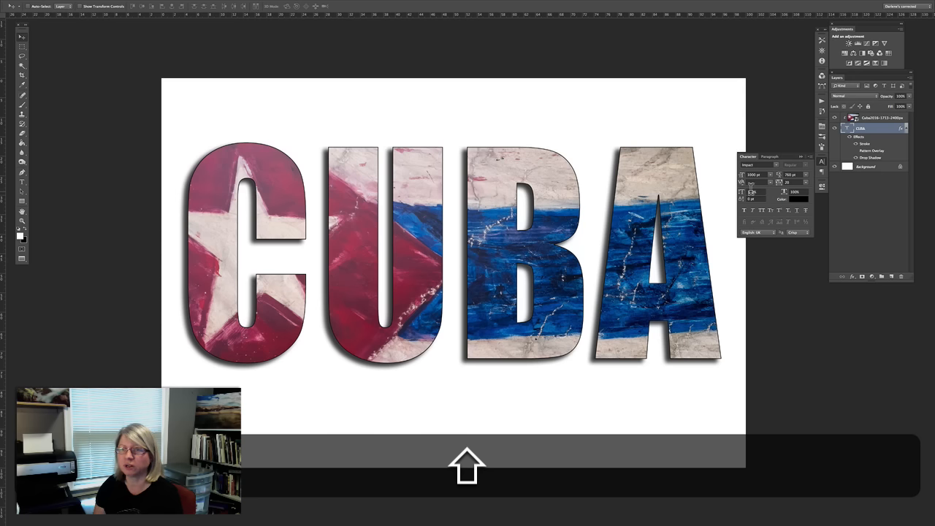
# - Stretch the CUBA text to a vertical scale of 200% and move it down on the canvas
pyautogui.click(741, 192)
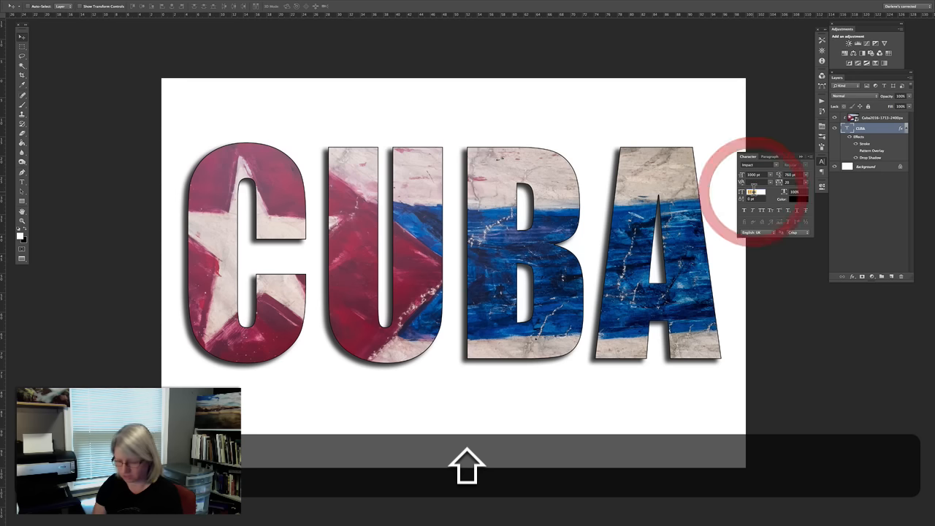
pyautogui.write('200')
pyautogui.press('Return')
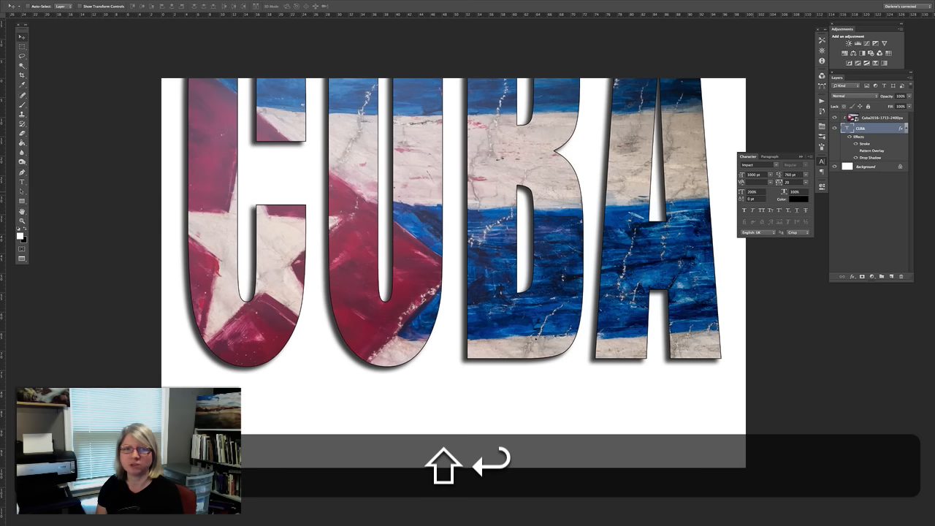
pyautogui.moveTo(619, 286); pyautogui.dragTo(618, 361)
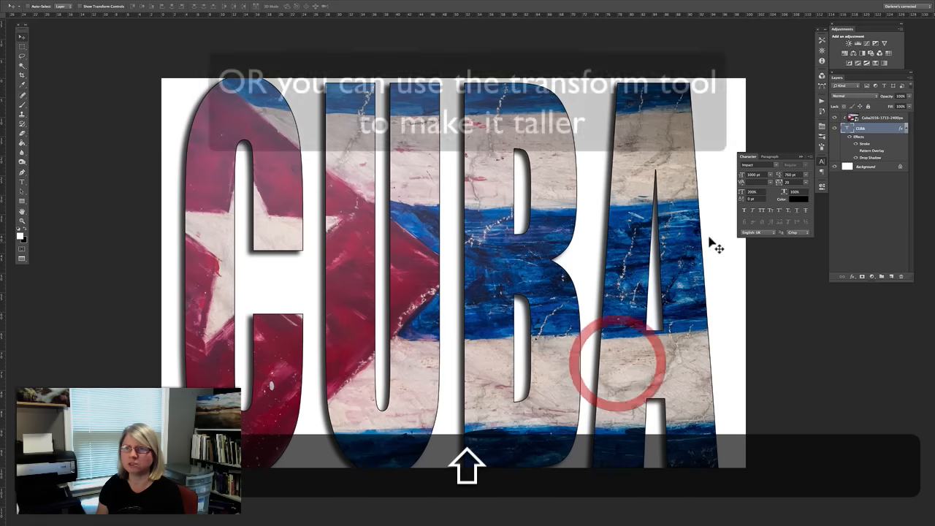
# - Set the CUBA text's vertical scale to 180% and move it up within the canvas
pyautogui.doubleClick(752, 192)
pyautogui.write('18')
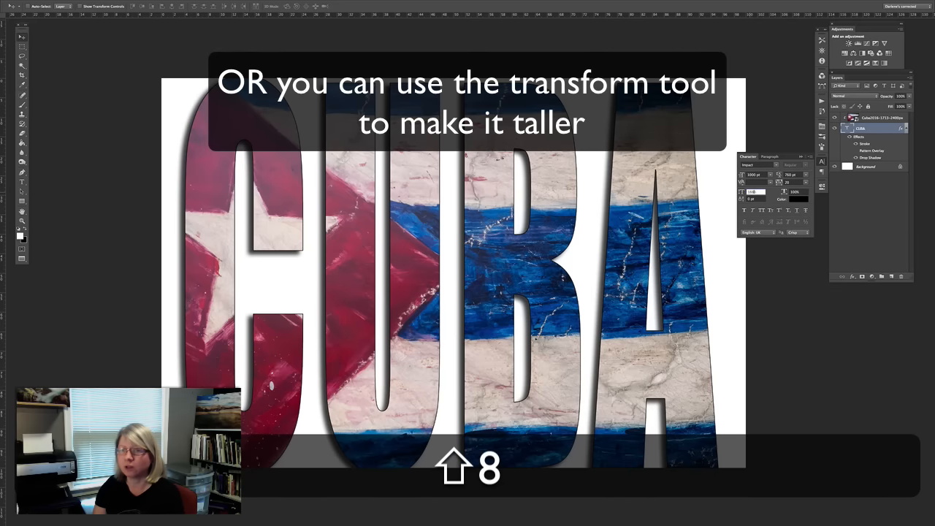
pyautogui.hotkey('shift', 'BackSpace')
pyautogui.hotkey('shift', 'Return')
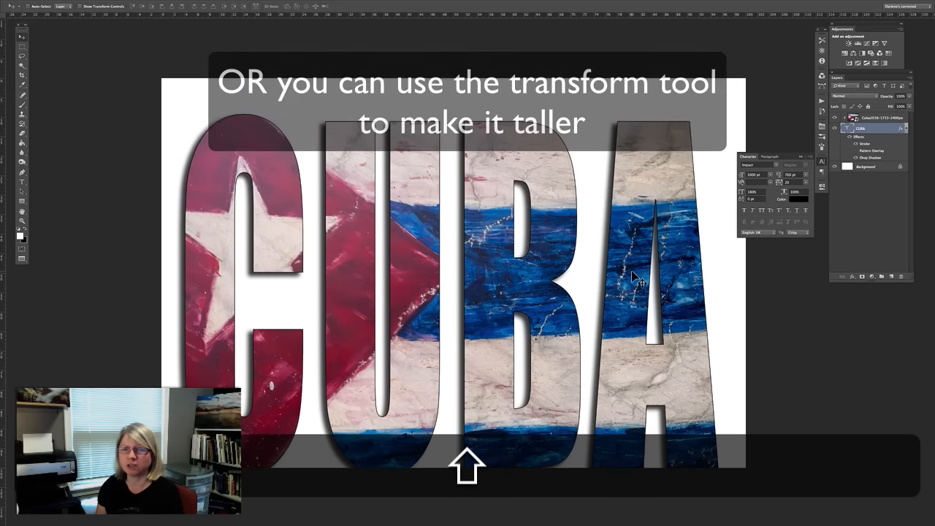
pyautogui.moveTo(636, 281); pyautogui.dragTo(635, 247)
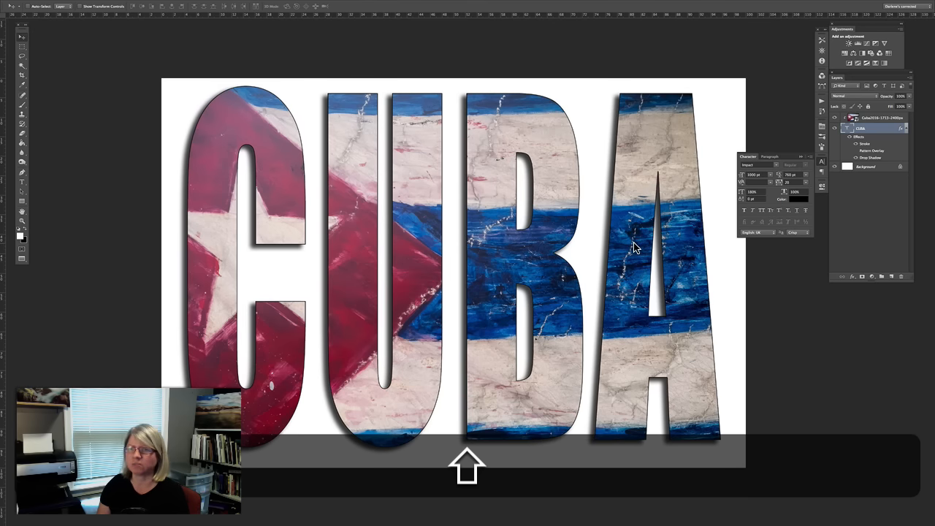
# - Set the CUBA text's tracking to -20 and its vertical scale to 150%, moving the text slightly up to centre it
pyautogui.moveTo(778, 182); pyautogui.dragTo(780, 184)
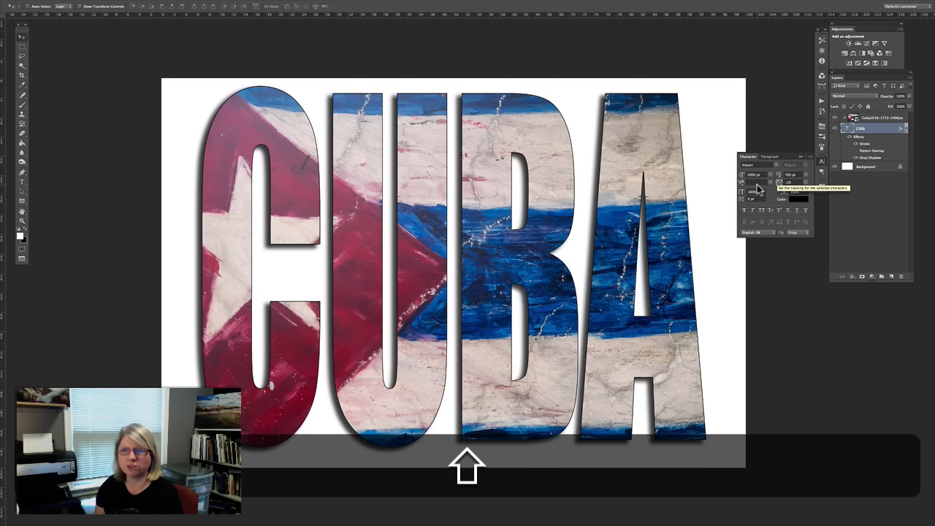
pyautogui.click(750, 192)
pyautogui.write('150%')
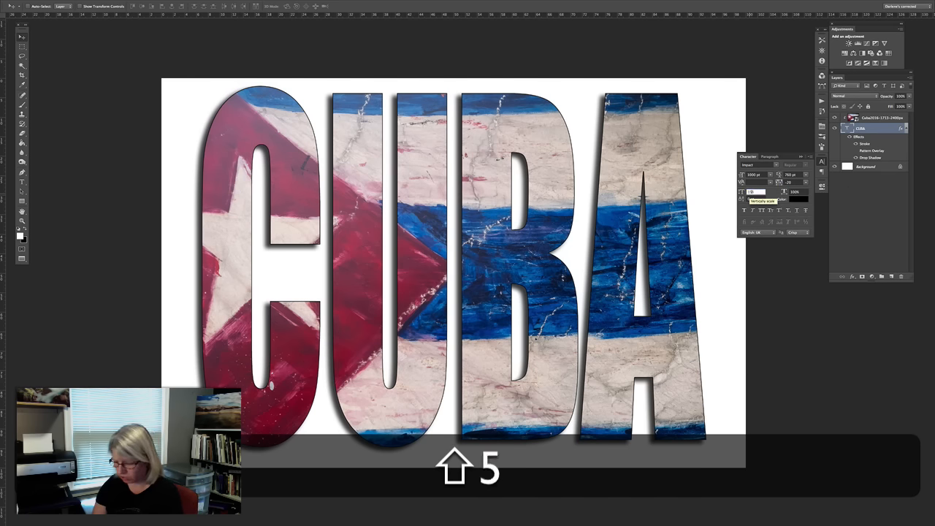
pyautogui.press('Return')
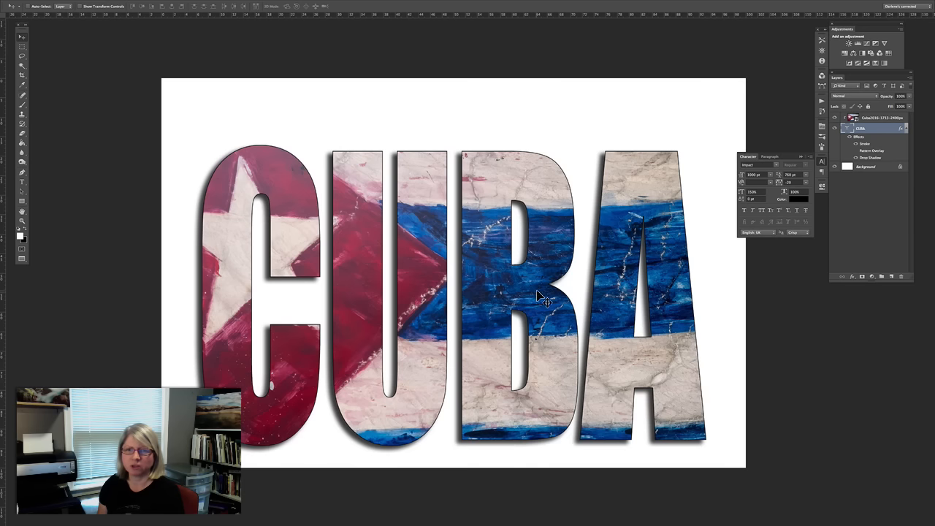
pyautogui.moveTo(549, 279); pyautogui.dragTo(534, 266)
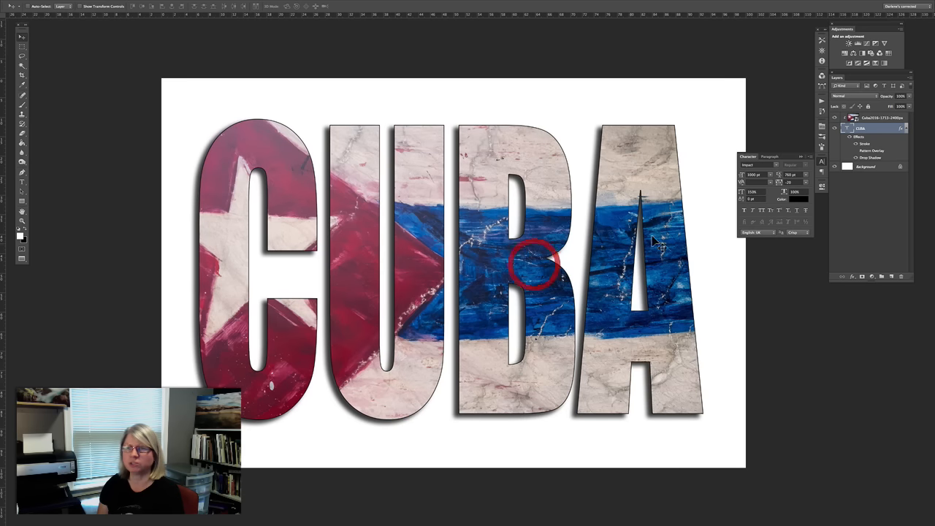
# - Preview the Flap warp on the CUBA text, and apply the Wave warp with a +50% bend, shifting the text slightly up
pyautogui.press('t')
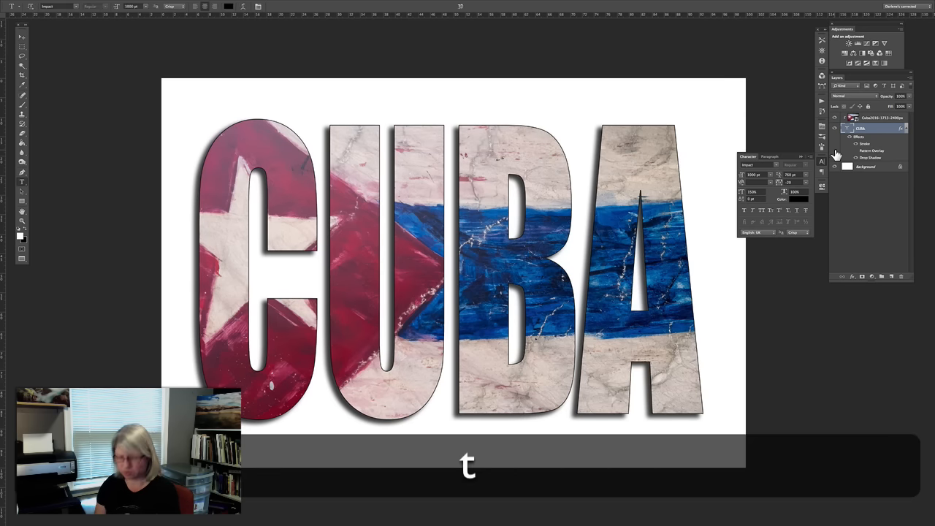
pyautogui.click(245, 7)
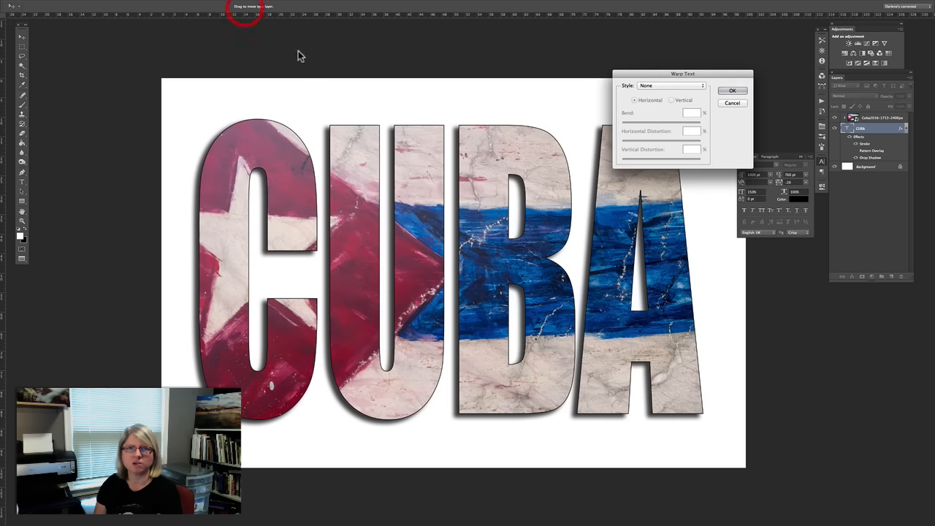
pyautogui.click(650, 86)
pyautogui.click(655, 151)
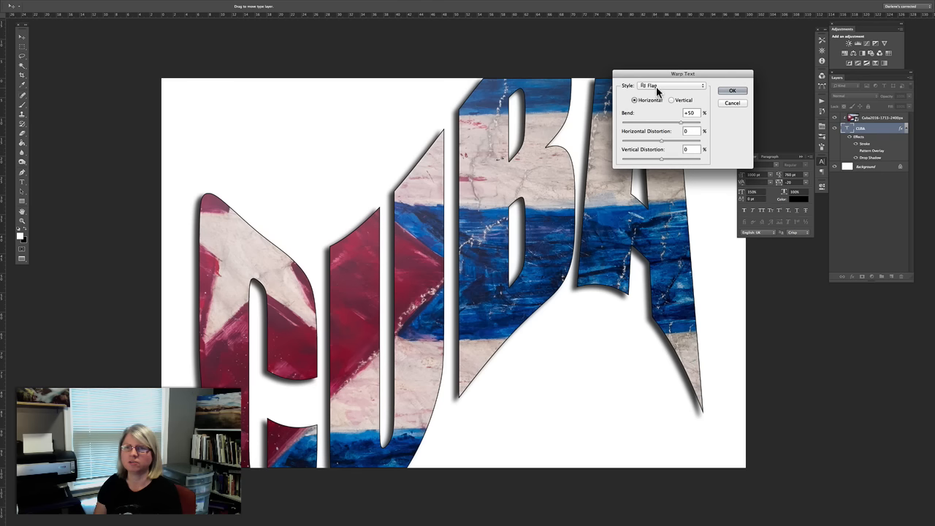
pyautogui.click(656, 88)
pyautogui.click(658, 93)
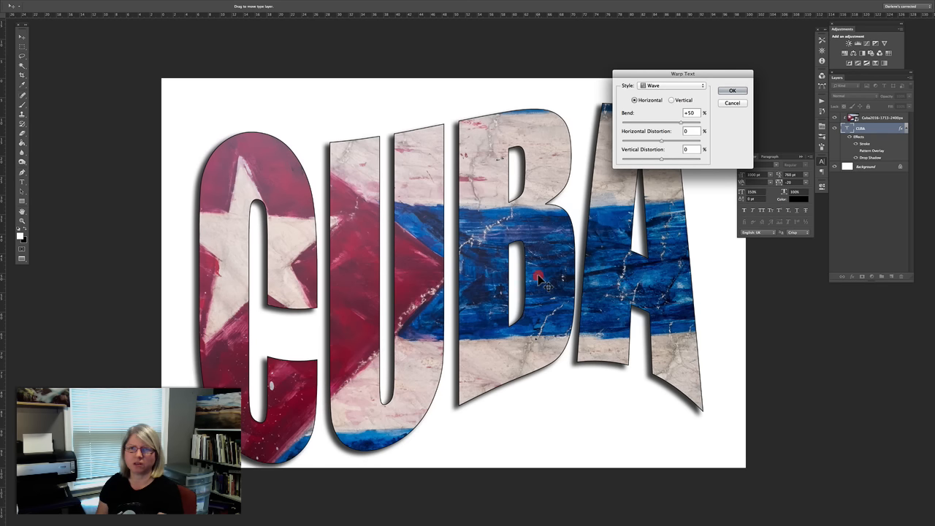
pyautogui.moveTo(538, 277); pyautogui.dragTo(537, 272)
pyautogui.click(729, 93)
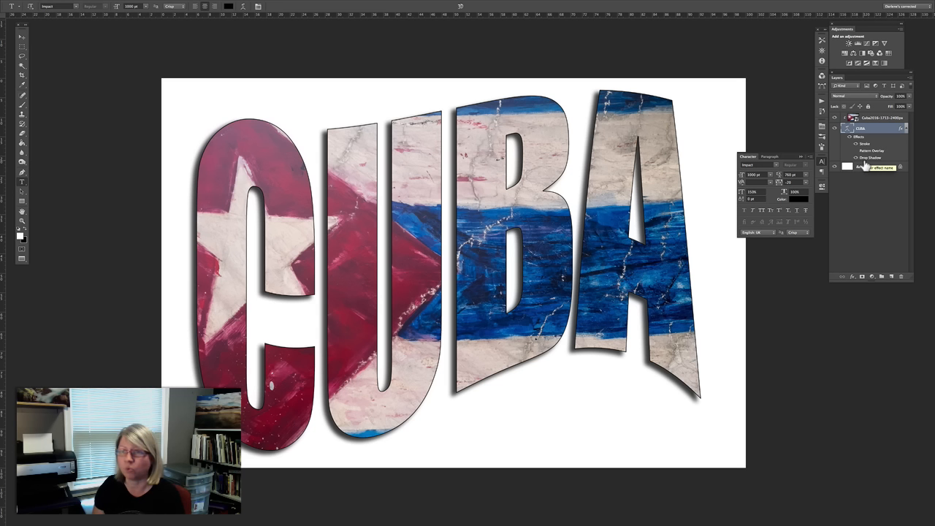
# - Duplicate the flag photo layer and place the copy between the CUBA text layer and the Background
pyautogui.click(867, 121)
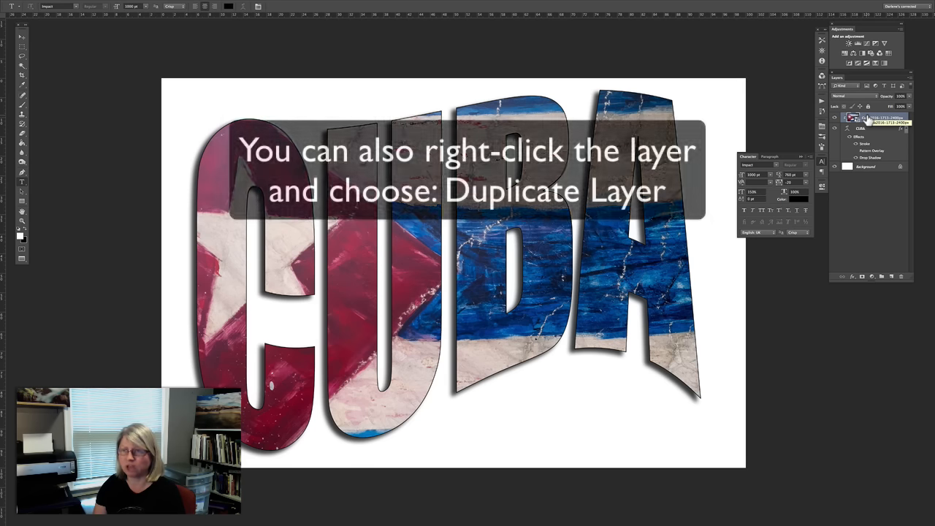
pyautogui.press('super+j')
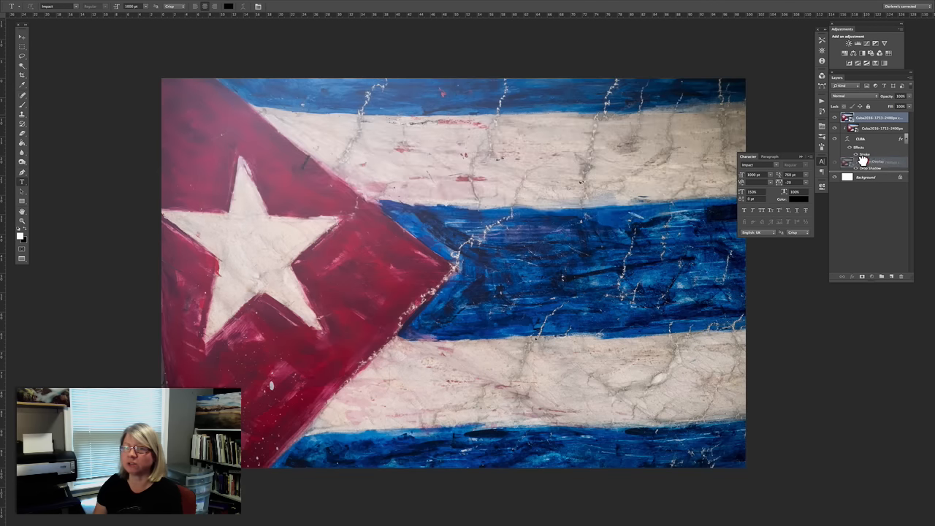
pyautogui.moveTo(862, 163); pyautogui.dragTo(863, 161)
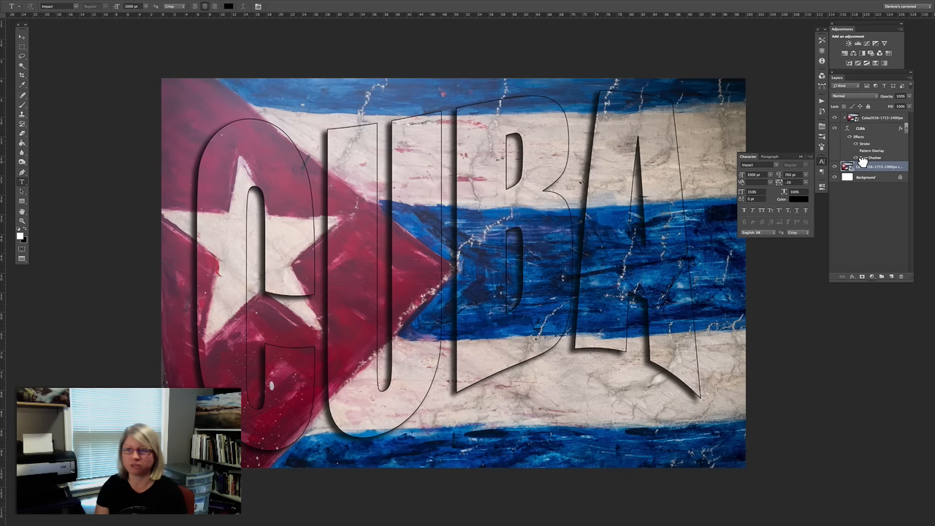
# - Fade the flag copy behind the text to about 32% opacity and deselect the layer
pyautogui.click(910, 102)
pyautogui.moveTo(893, 106); pyautogui.dragTo(886, 106)
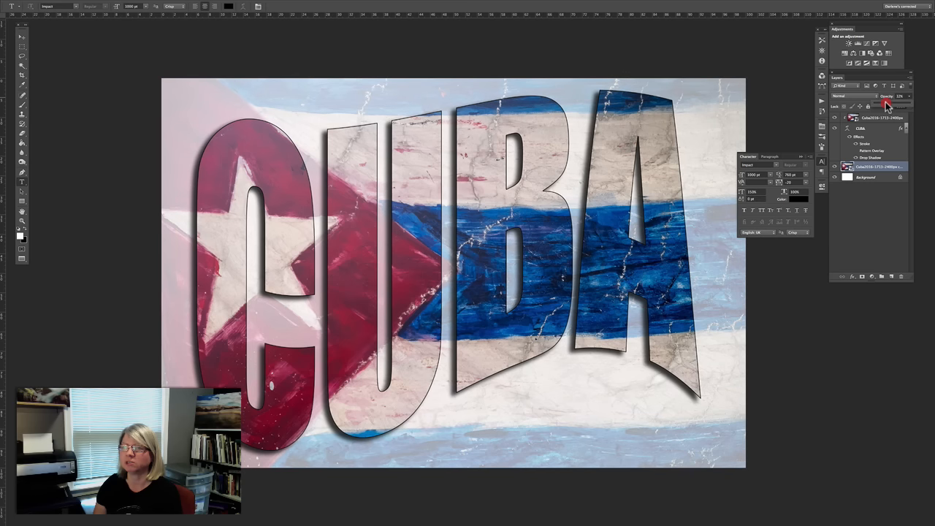
pyautogui.click(835, 239)
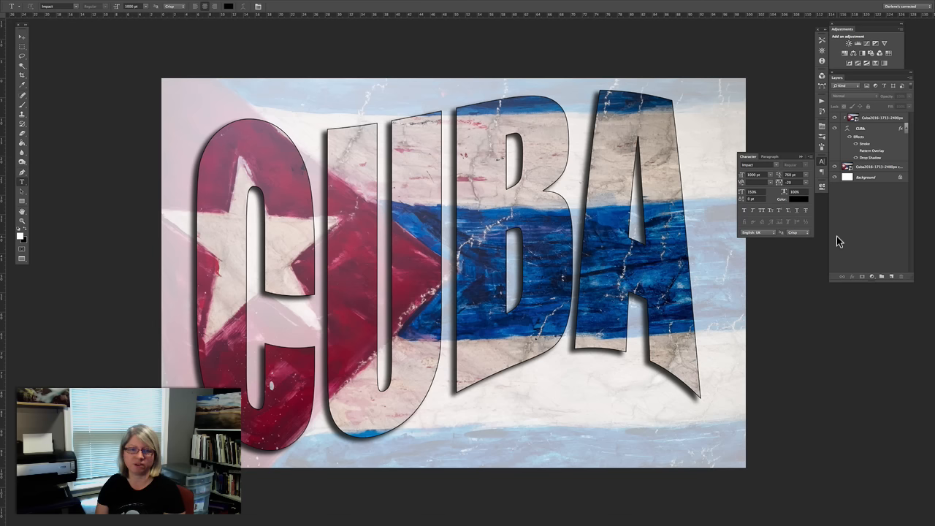
# - Add a Bevel & Emboss effect to the CUBA text using the Emboss style, size about 9 px, with slightly stronger highlight opacity
pyautogui.click(861, 132)
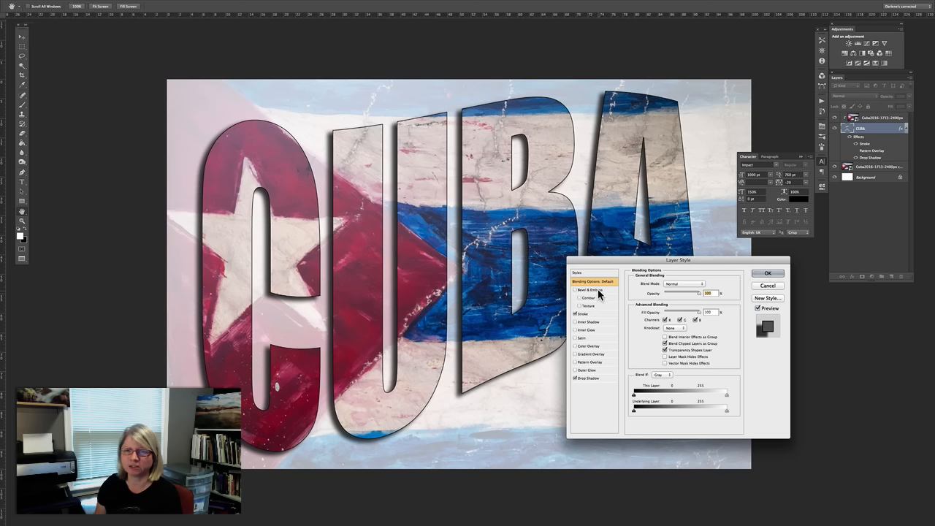
pyautogui.click(677, 284)
pyautogui.click(677, 291)
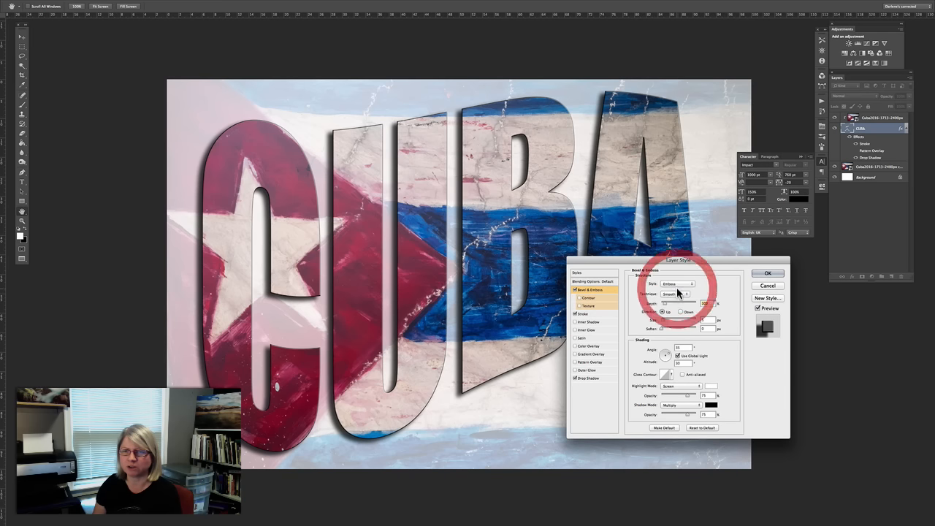
pyautogui.moveTo(664, 320); pyautogui.dragTo(664, 321)
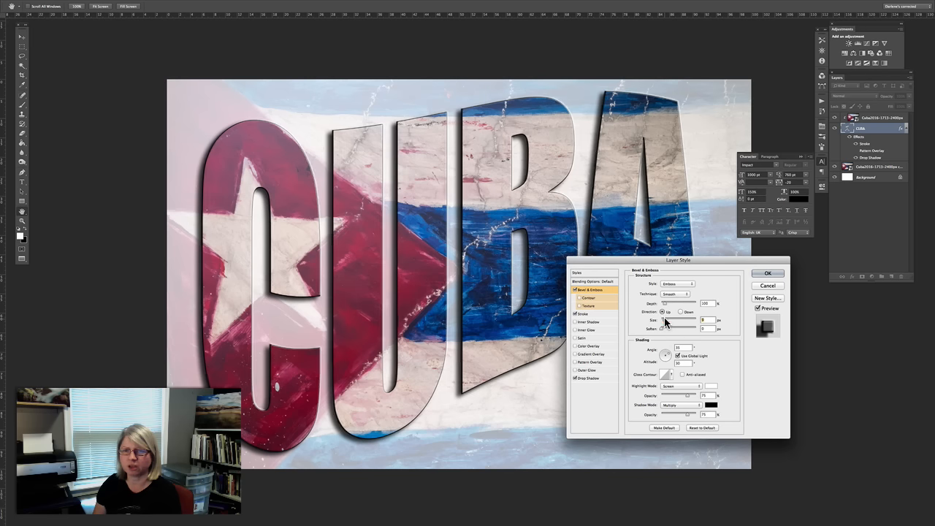
pyautogui.moveTo(687, 395); pyautogui.dragTo(692, 395)
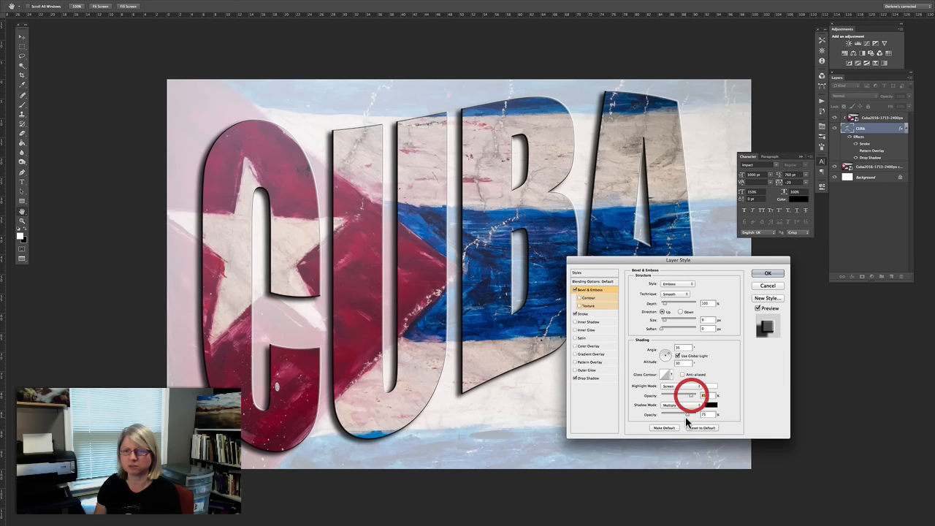
pyautogui.click(766, 273)
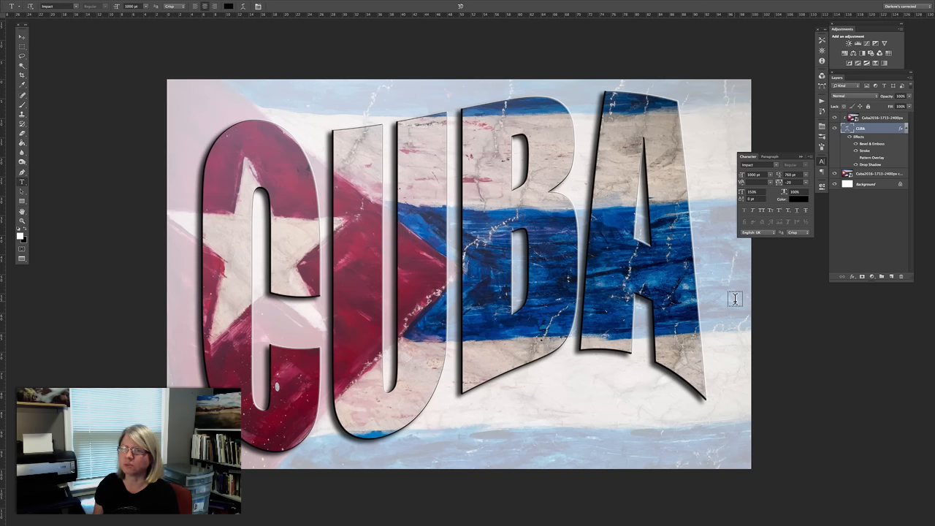
# - Switch to Finder, browse the Cuba photos in the PS text folder, and place the green vintage car photo into the CUBA document
pyautogui.press('super')
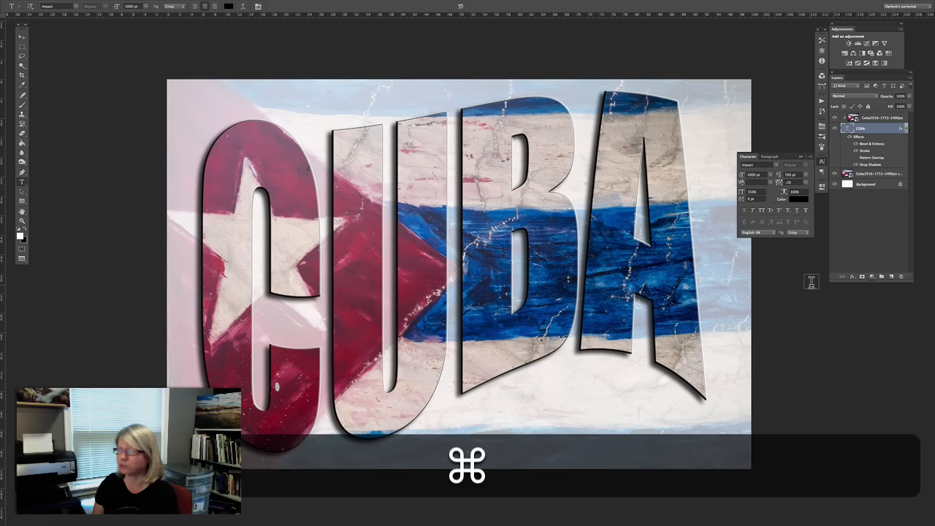
pyautogui.press('super+Tab')
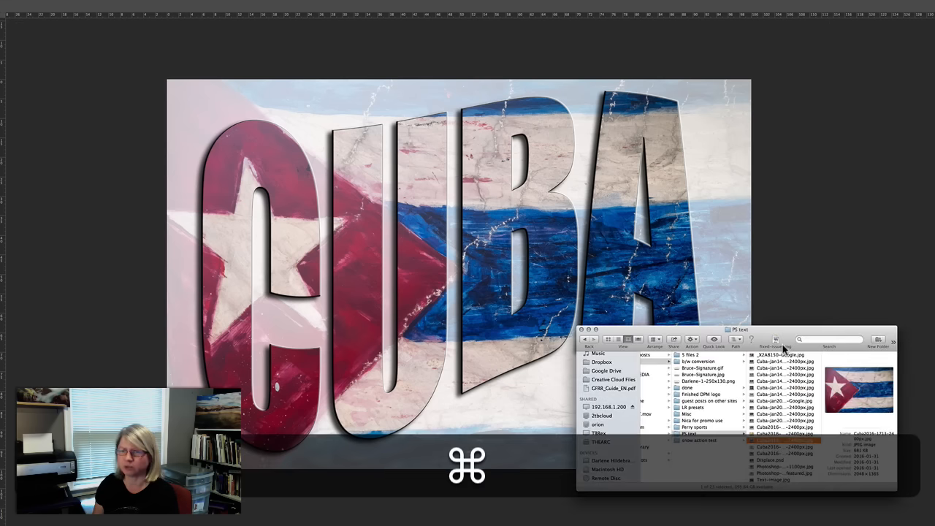
pyautogui.click(771, 434)
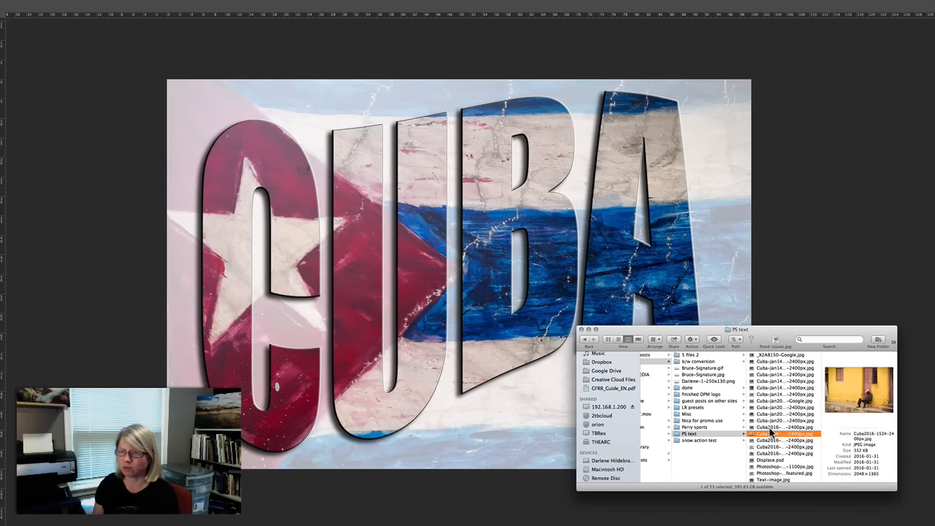
pyautogui.click(770, 426)
pyautogui.click(770, 407)
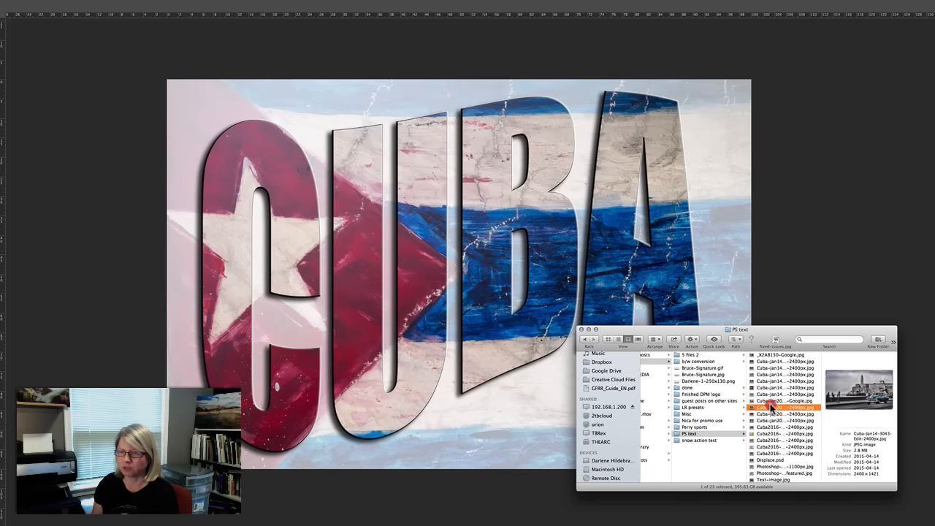
pyautogui.click(771, 413)
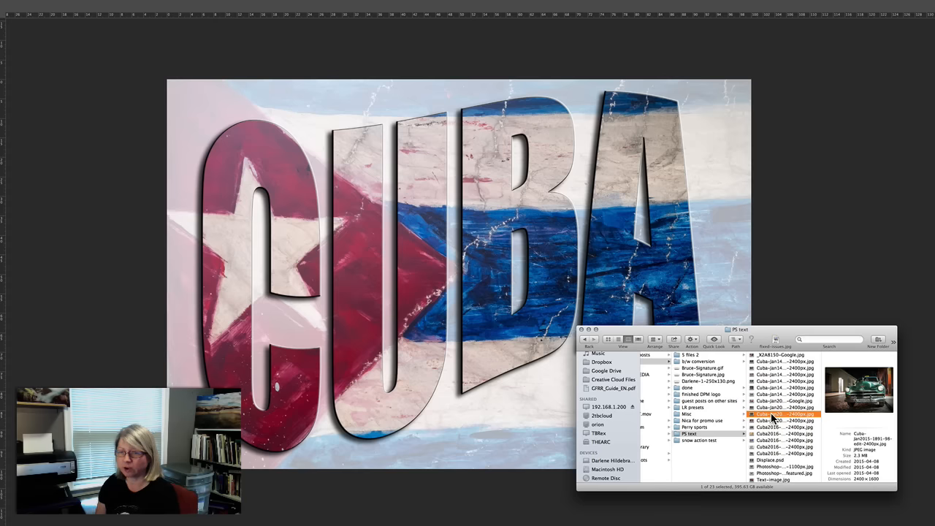
pyautogui.moveTo(771, 412); pyautogui.dragTo(306, 256)
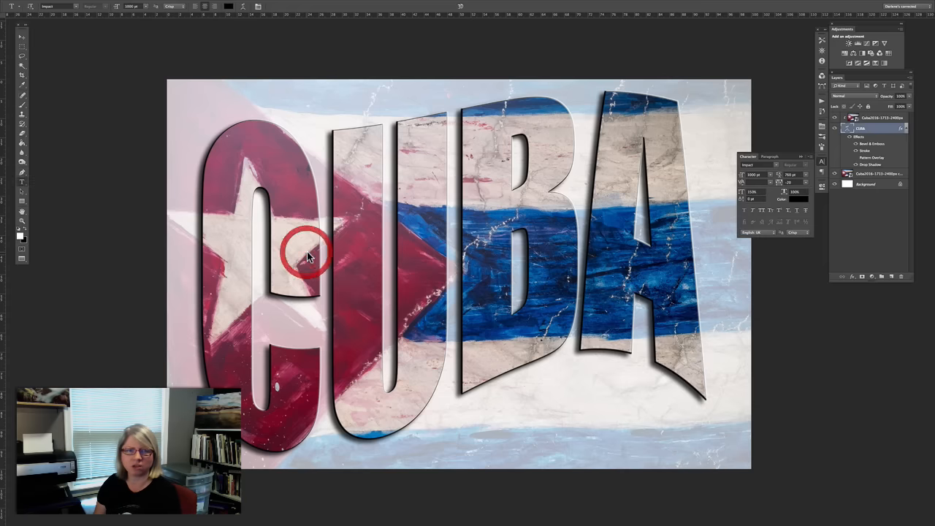
# - Align the placed car photo with the canvas's upper-left corner, scale it to about 417% to fill the canvas, and commit the placement
pyautogui.moveTo(491, 290); pyautogui.dragTo(266, 138)
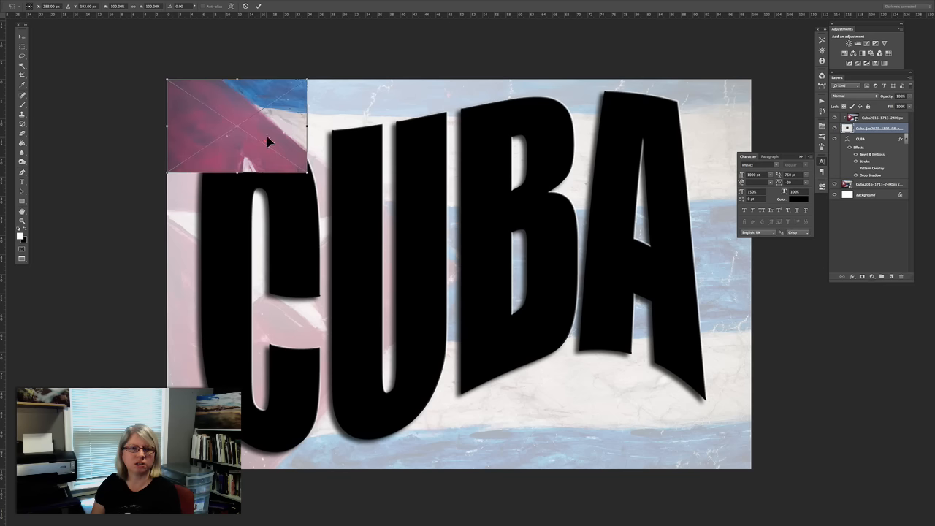
pyautogui.moveTo(308, 173); pyautogui.dragTo(752, 470)
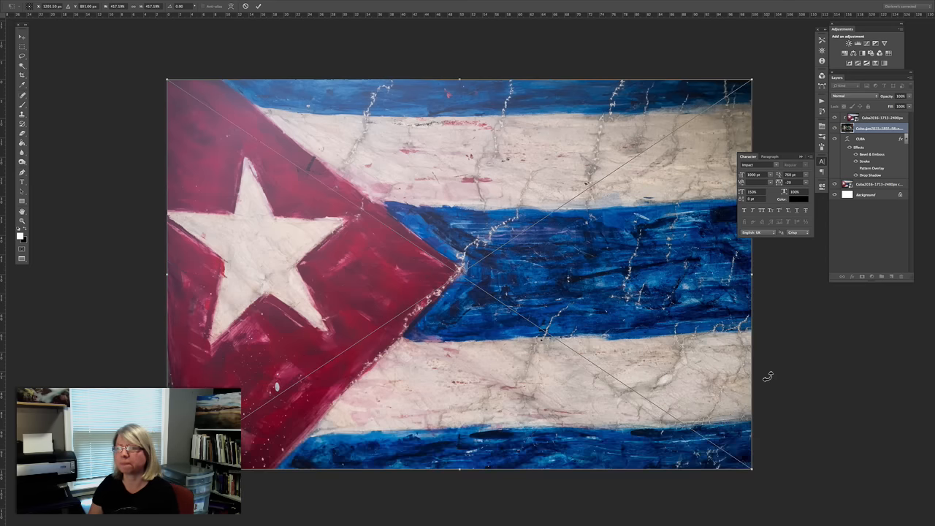
pyautogui.press('Return')
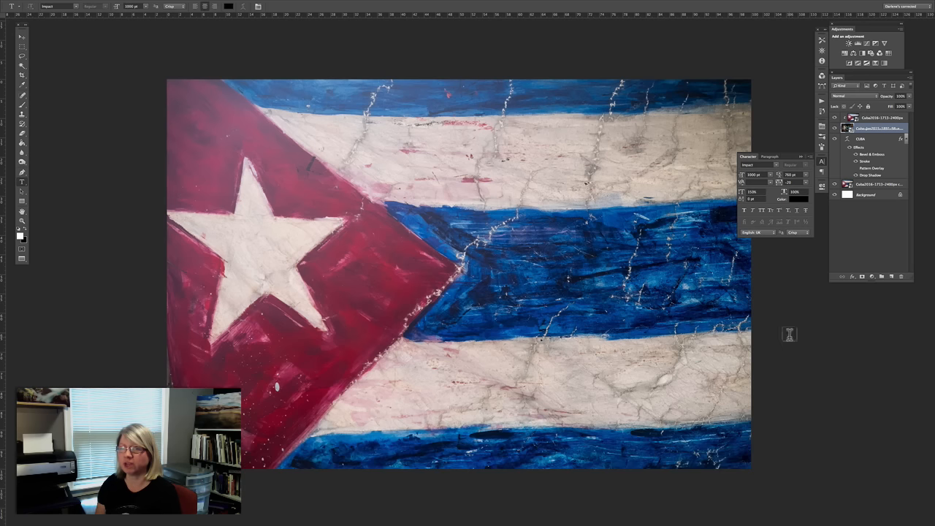
# - Hide both flag photo layers and clip the green car photo to the CUBA text layer
pyautogui.click(835, 186)
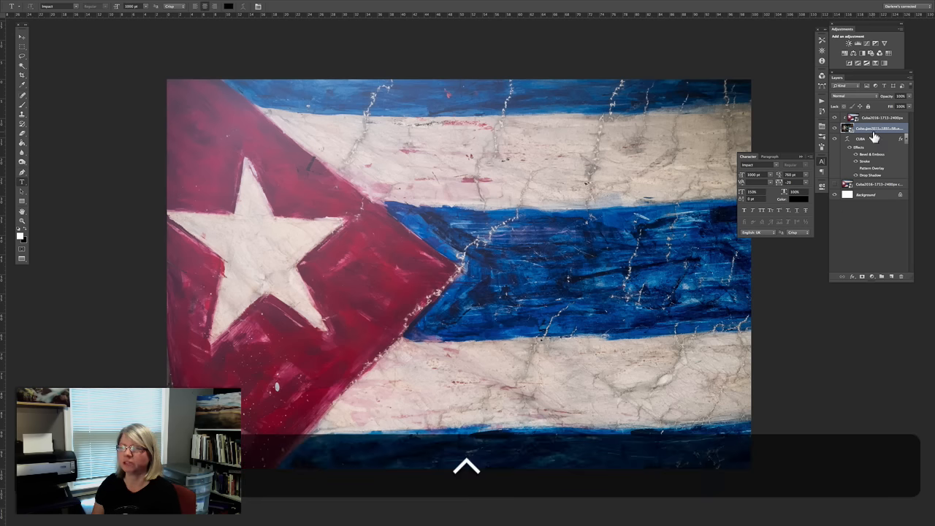
pyautogui.click(835, 118)
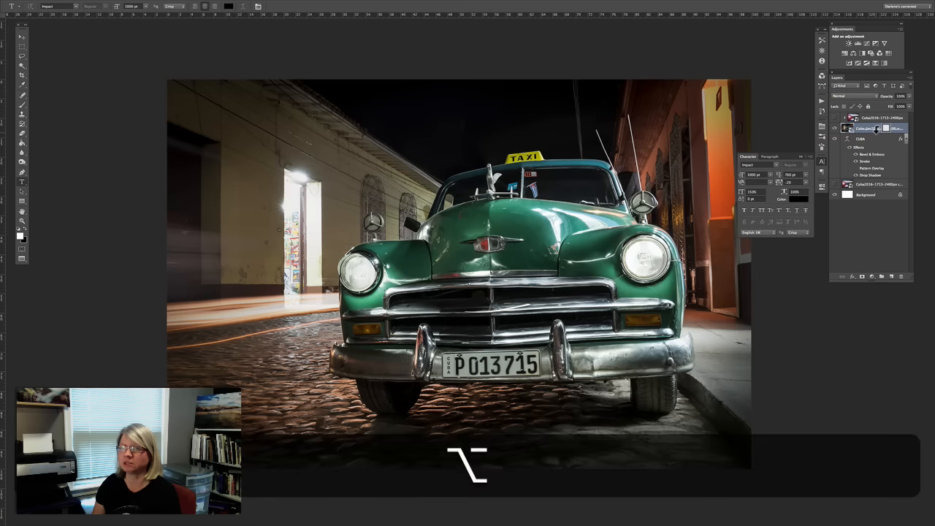
pyautogui.keyDown('alt'); pyautogui.click(877, 133); pyautogui.keyUp('alt')
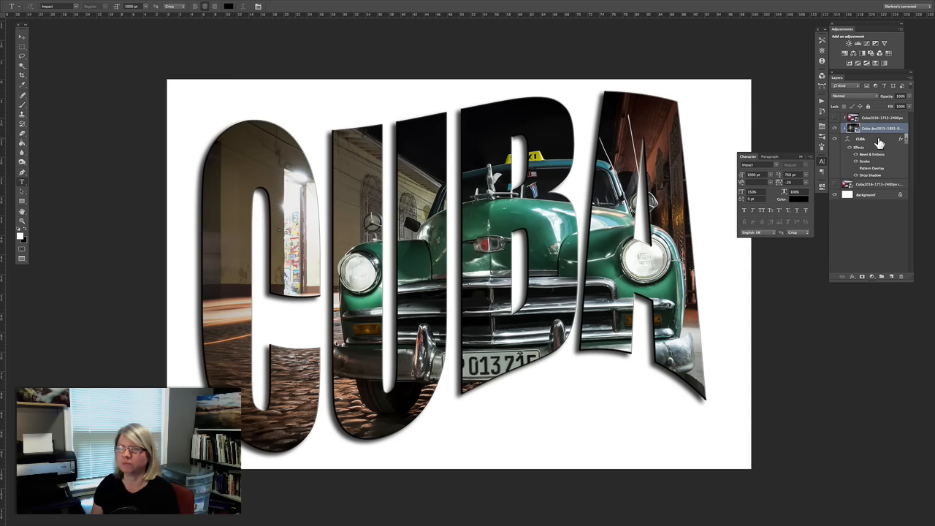
# - Remove the warp from the CUBA text by setting its warp style to None
pyautogui.click(877, 139)
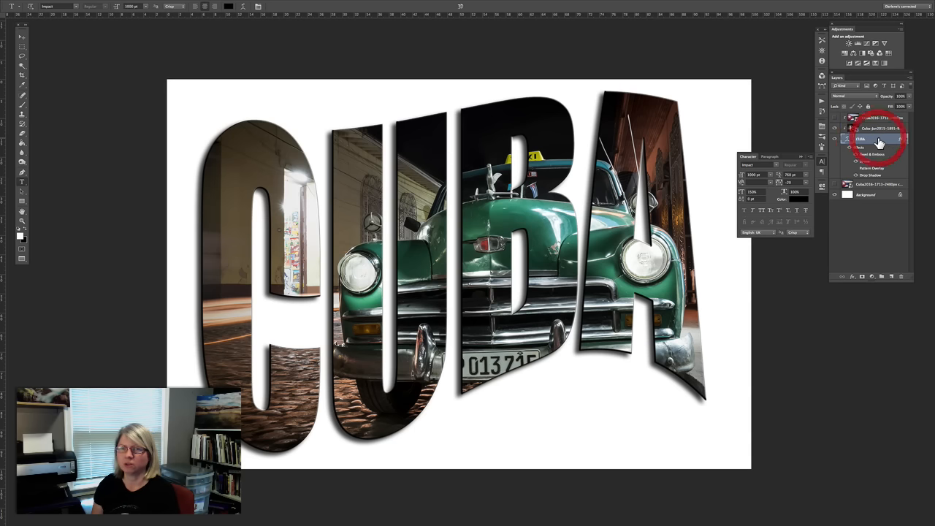
pyautogui.click(244, 7)
pyautogui.click(653, 85)
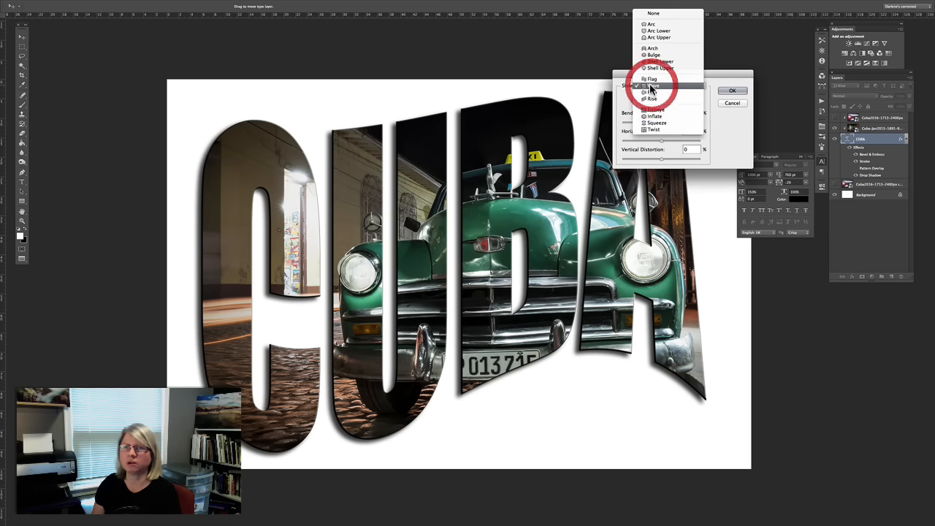
pyautogui.click(653, 14)
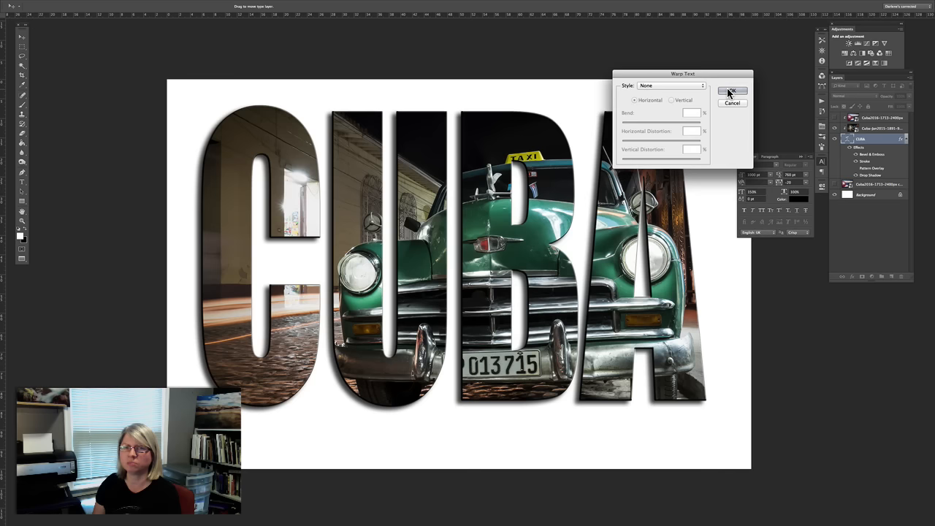
pyautogui.click(728, 90)
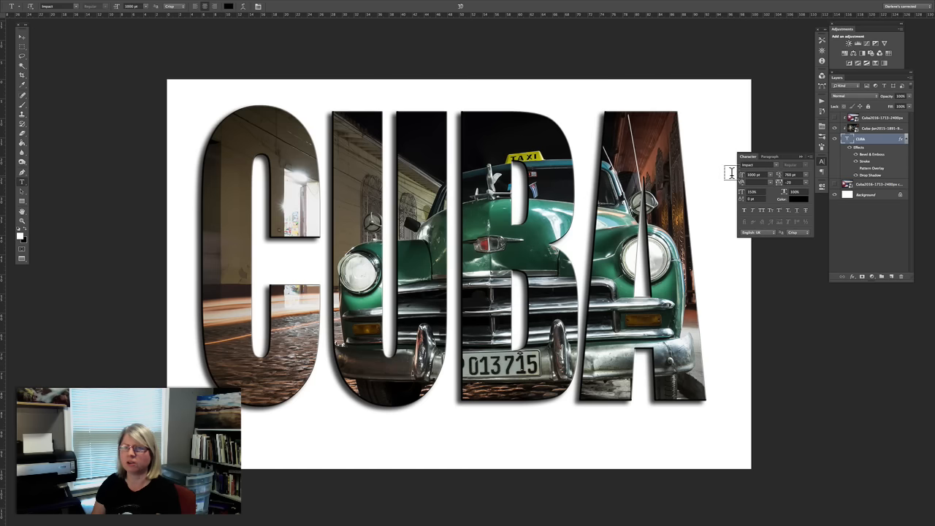
# - Set the CUBA text's font size to 1100 pt and move the text down to centre it on the canvas
pyautogui.click(752, 175)
pyautogui.write('1100')
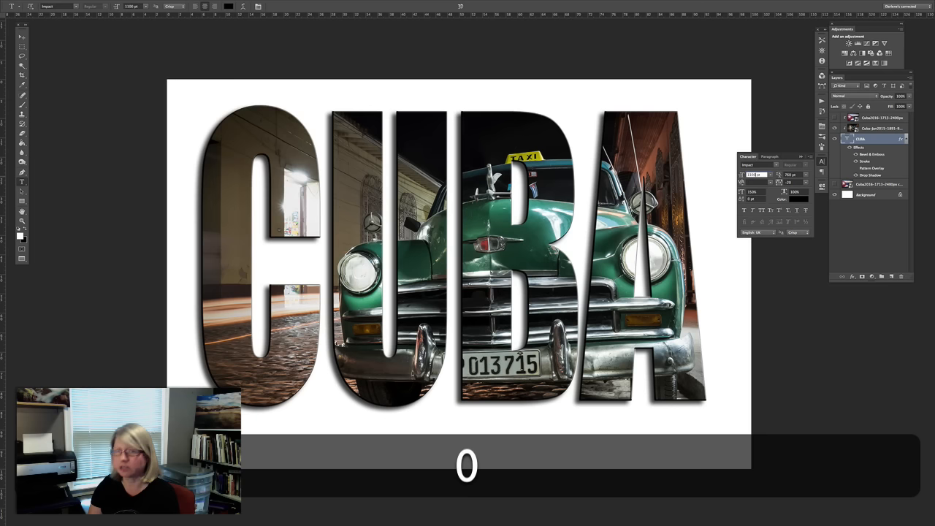
pyautogui.press('Return')
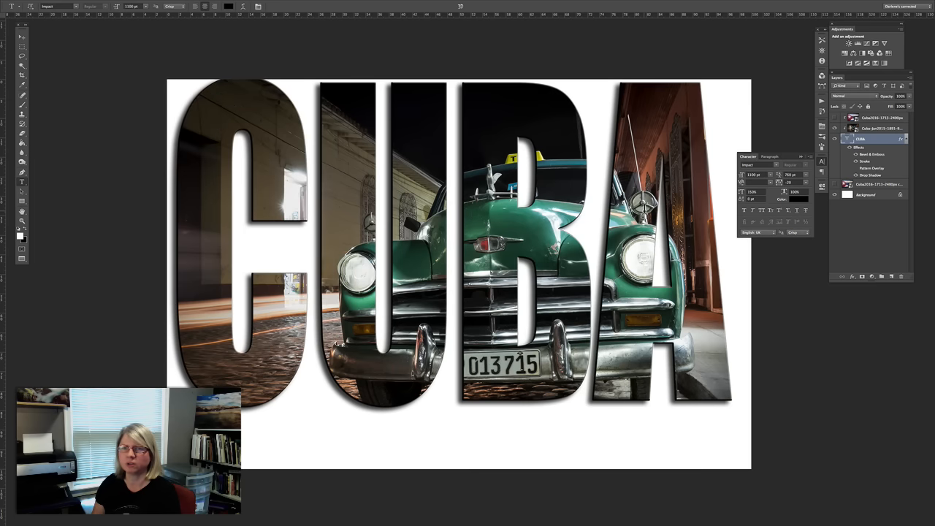
pyautogui.press('v')
pyautogui.moveTo(646, 220); pyautogui.dragTo(647, 251)
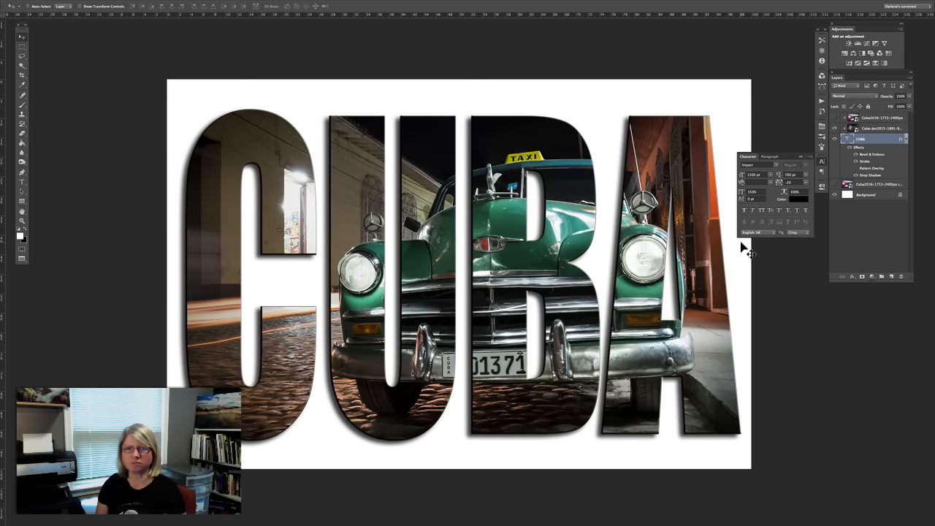
# - Duplicate the green car photo layer and place the copy directly beneath the CUBA text layer
pyautogui.click(872, 128)
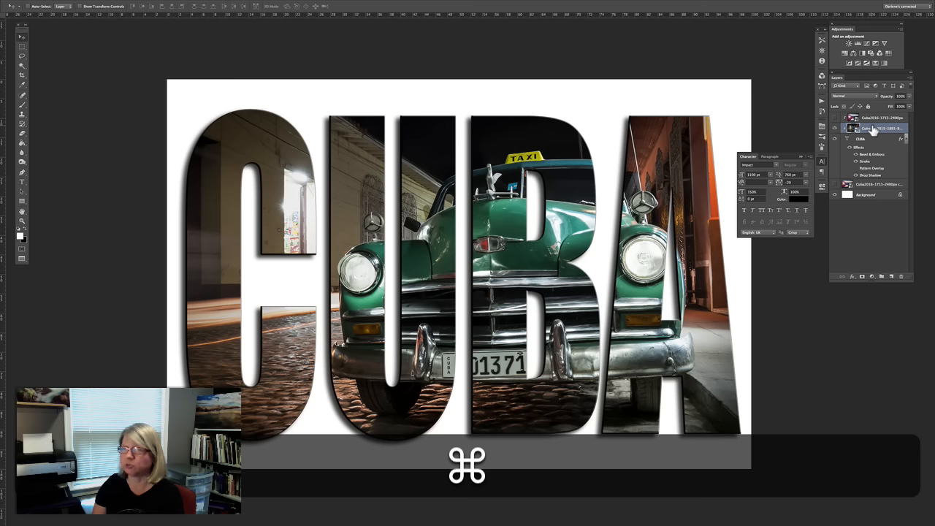
pyautogui.press('super+j')
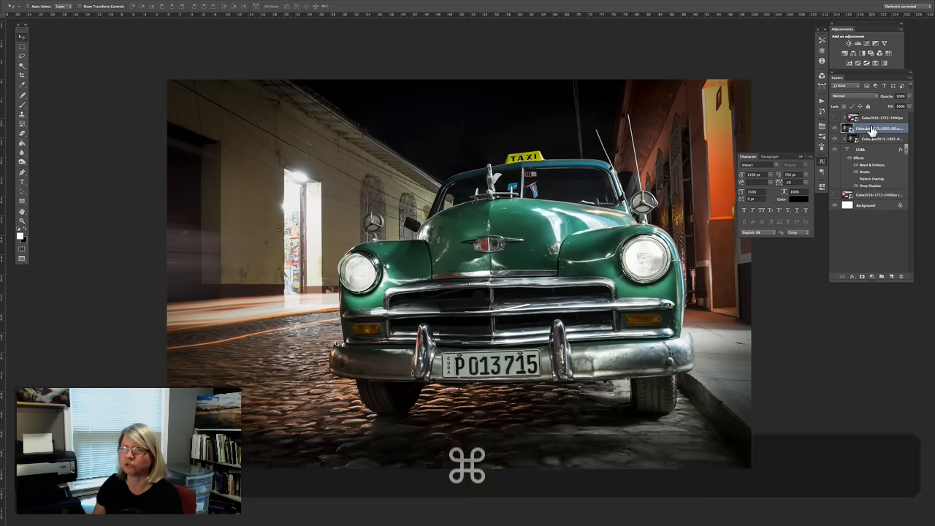
pyautogui.moveTo(873, 128); pyautogui.dragTo(869, 185)
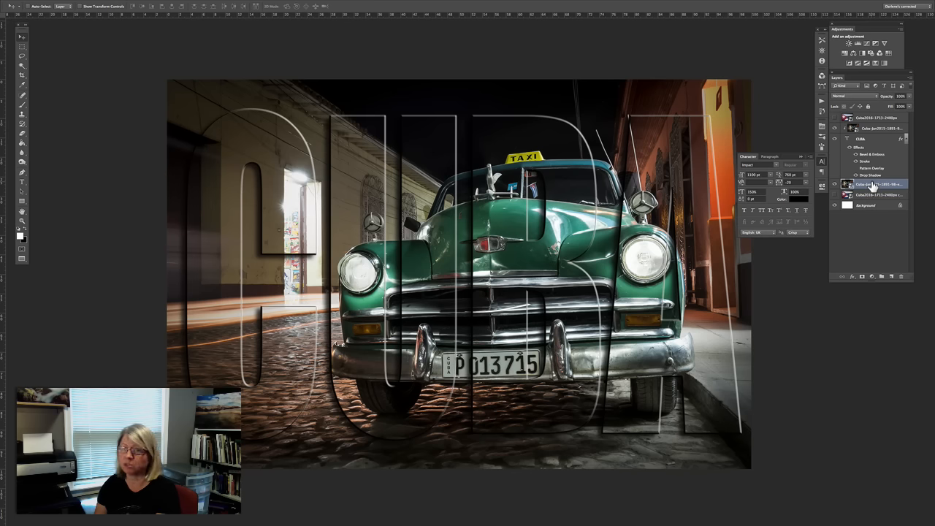
# - Fade the car photo copy behind the text, trying 30% opacity before setting it to 50%
pyautogui.press('3')
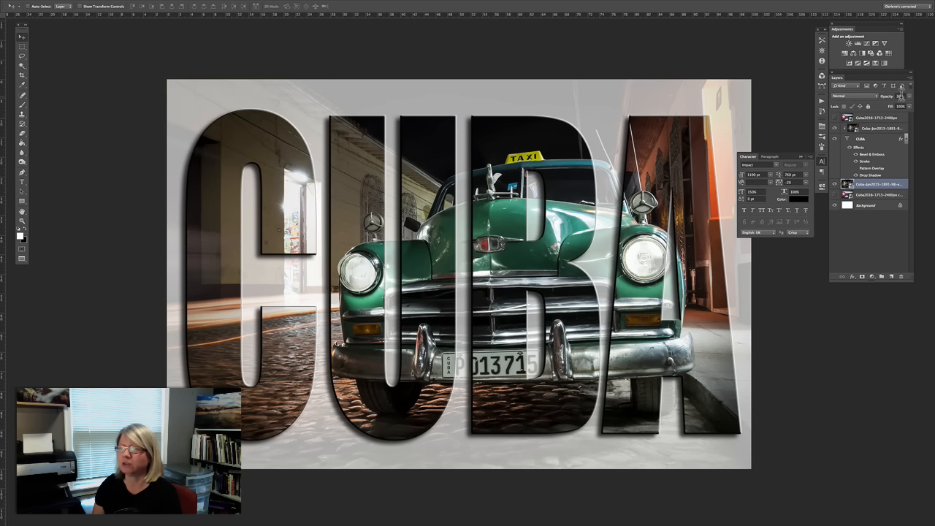
pyautogui.click(909, 95)
pyautogui.click(909, 96)
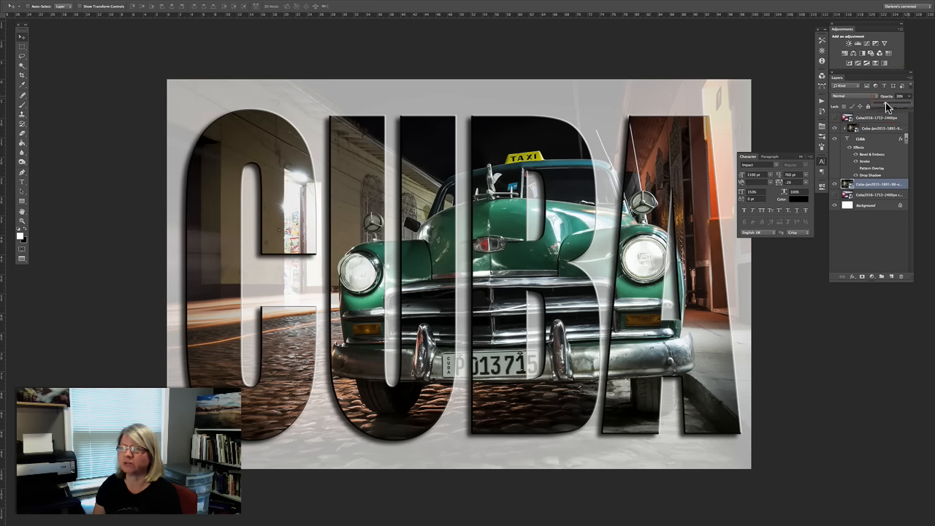
pyautogui.moveTo(885, 103); pyautogui.dragTo(887, 104)
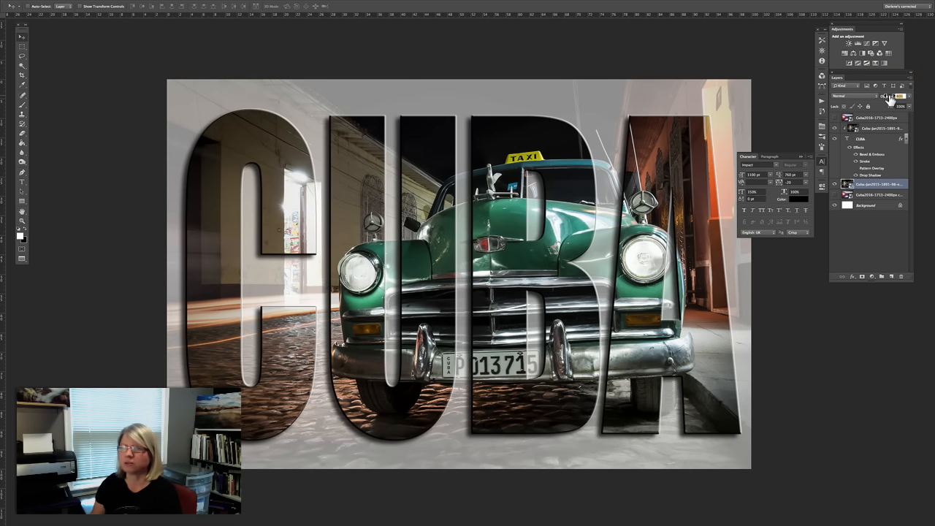
pyautogui.write('0')
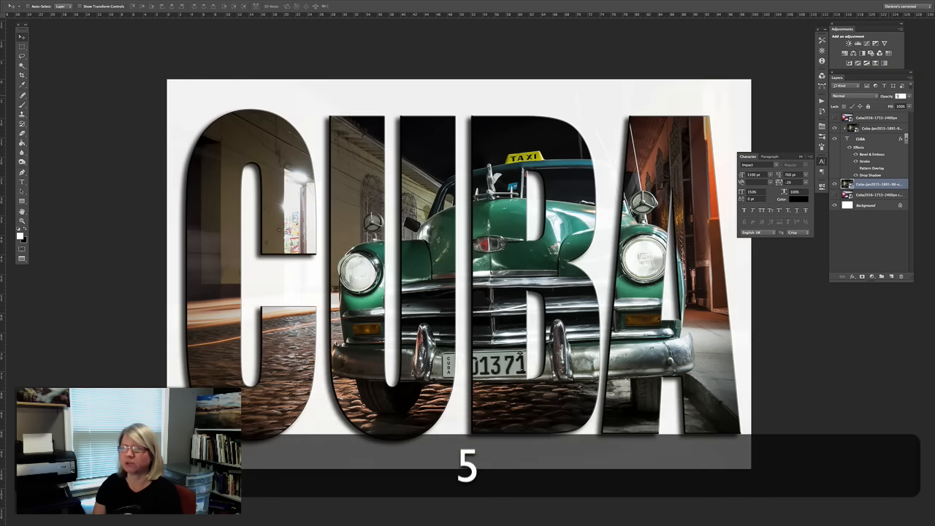
pyautogui.write('0')
pyautogui.press('Return')
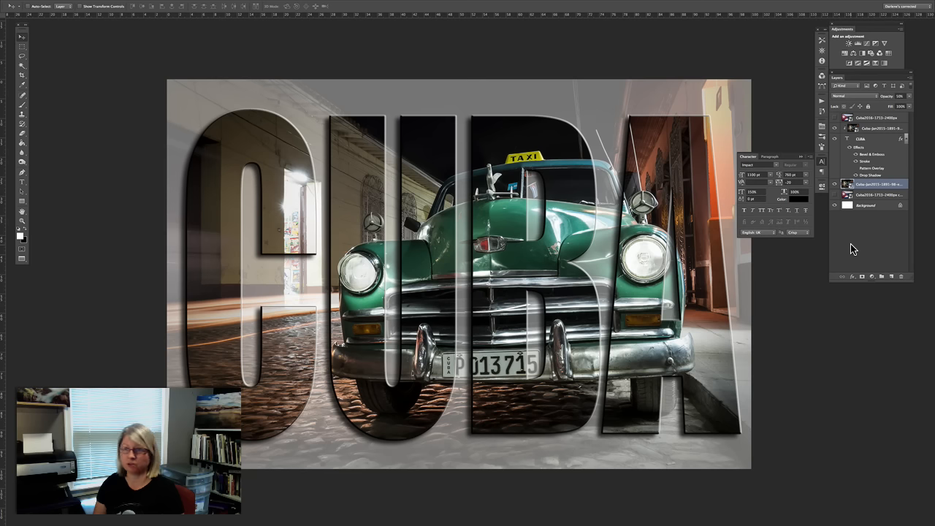
# - Add a Black & White adjustment layer with default settings between the CUBA text and the faded car photo, and collapse its settings
pyautogui.click(872, 277)
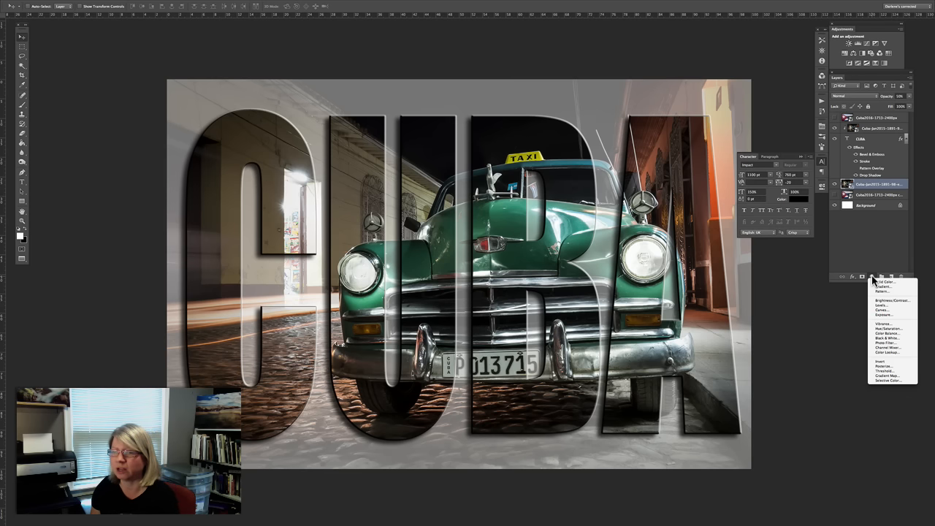
pyautogui.click(881, 337)
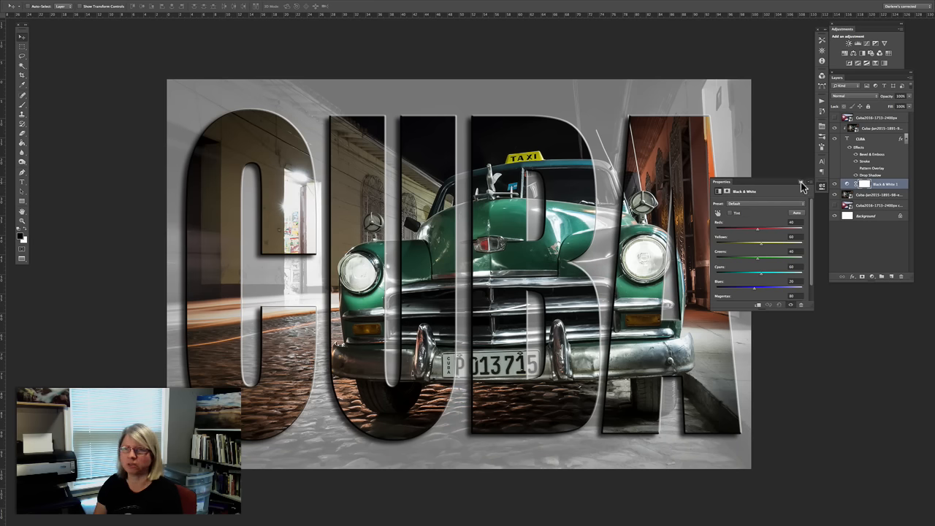
pyautogui.click(801, 182)
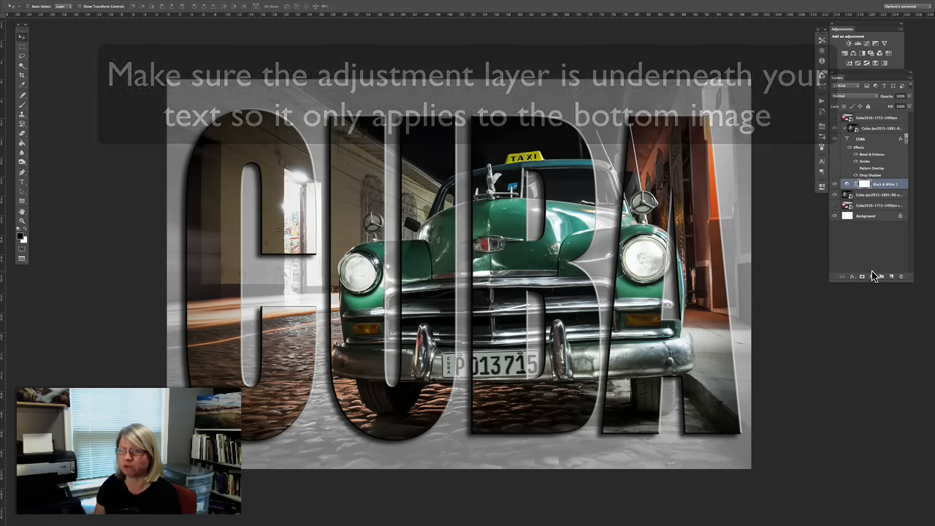
# - Add a Photo Filter adjustment layer above the Black & White layer and set its filter to Sepia
pyautogui.click(871, 277)
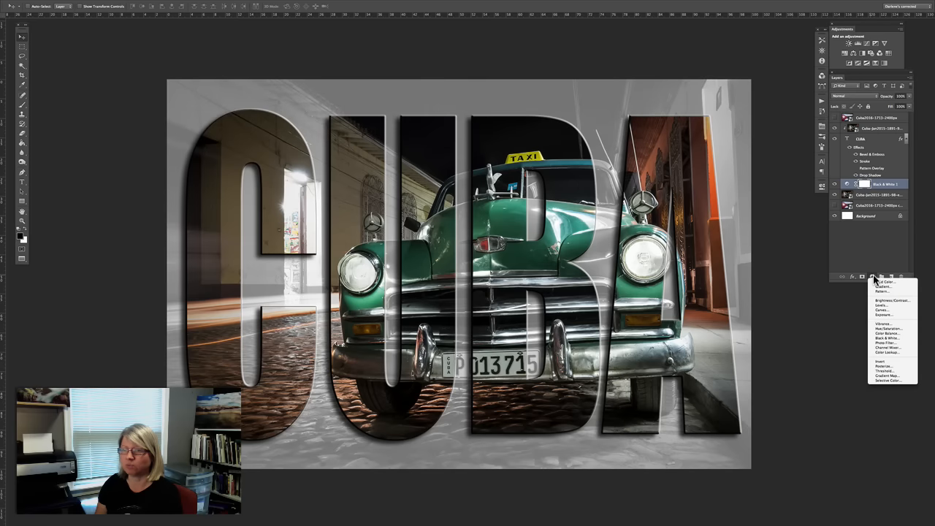
pyautogui.click(878, 341)
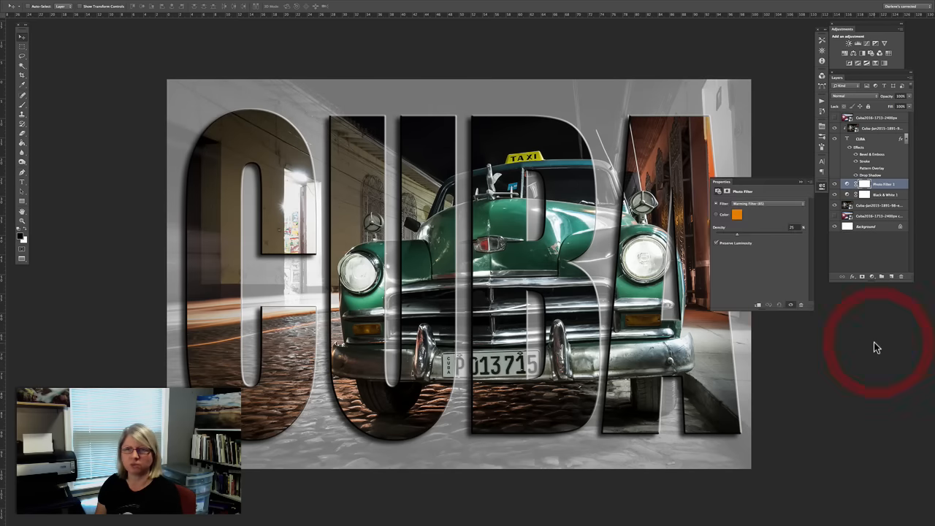
pyautogui.click(755, 202)
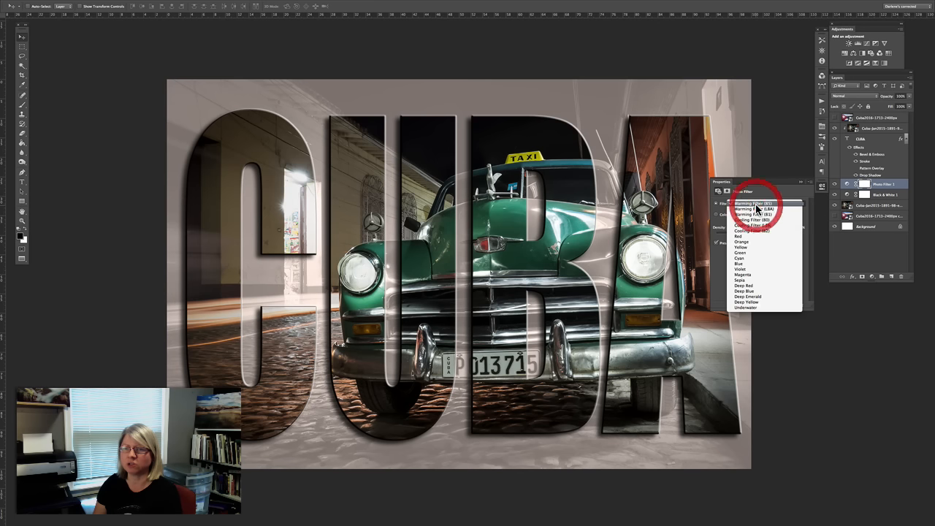
pyautogui.click(741, 279)
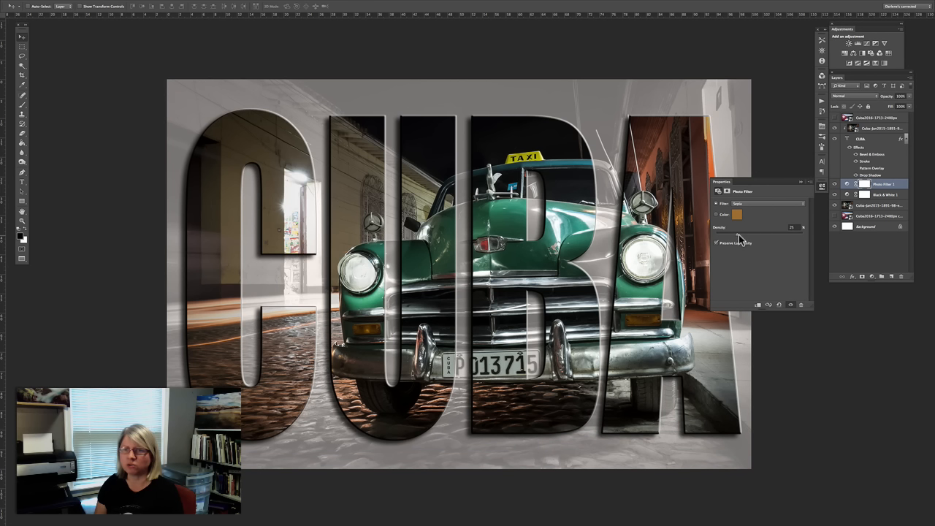
# - Set the Sepia photo filter's density to 61%, comparing Preserve Luminosity off and on, and collapse its settings
pyautogui.click(798, 232)
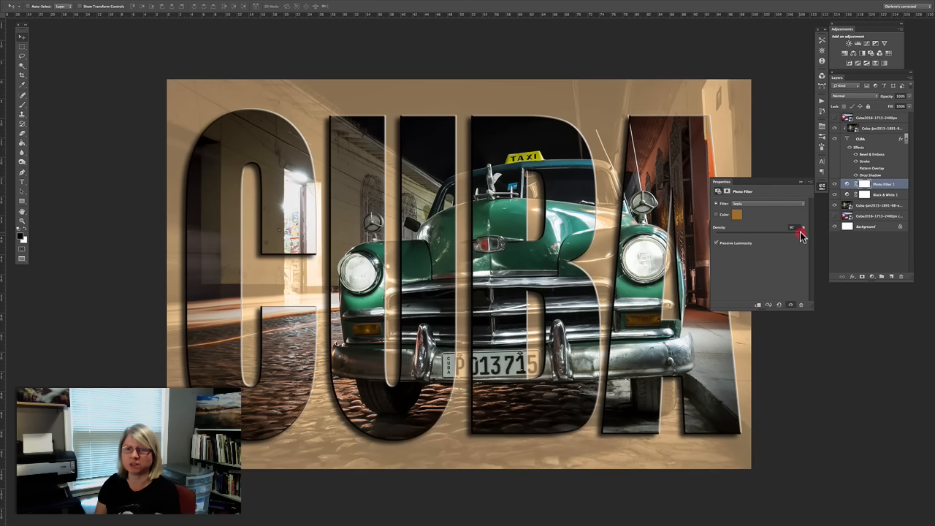
pyautogui.moveTo(801, 235)
pyautogui.mouseDown()
pyautogui.moveTo(752, 237)
pyautogui.moveTo(760, 233)
pyautogui.mouseUp()
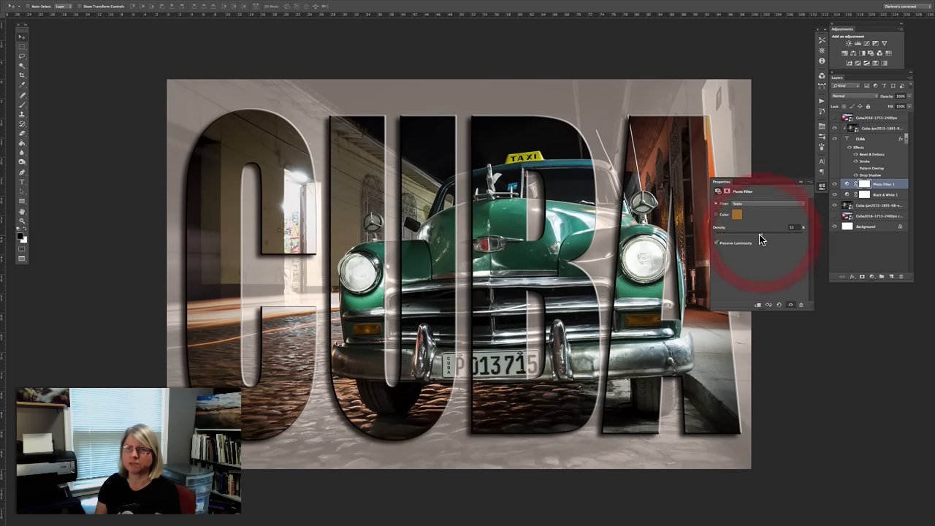
pyautogui.click(716, 244)
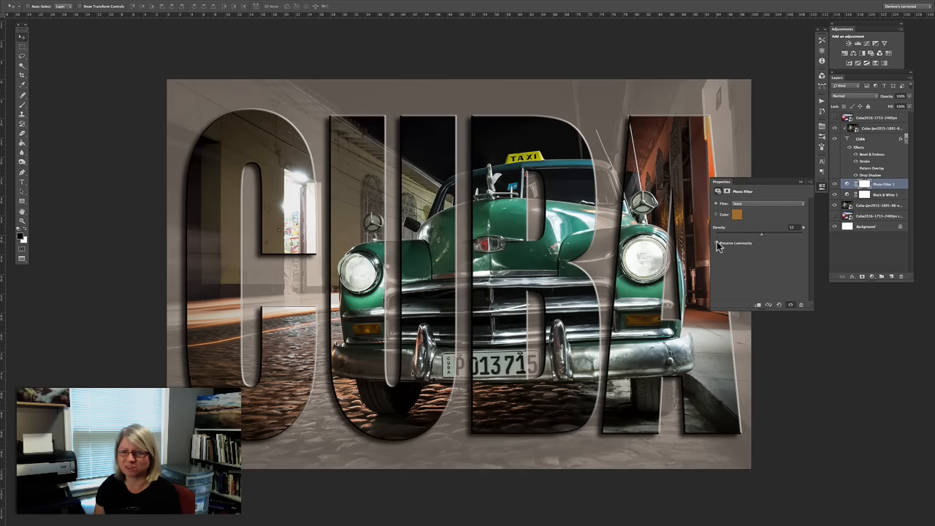
pyautogui.click(718, 244)
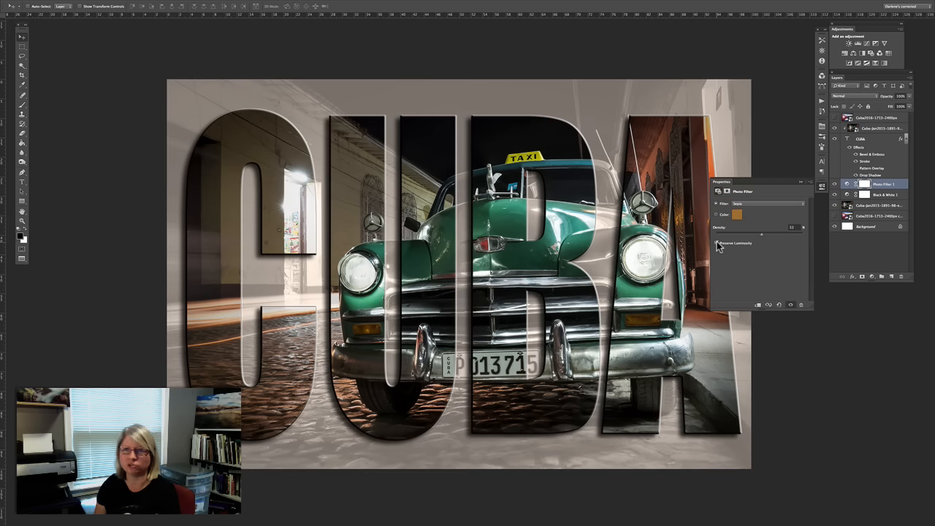
pyautogui.click(767, 236)
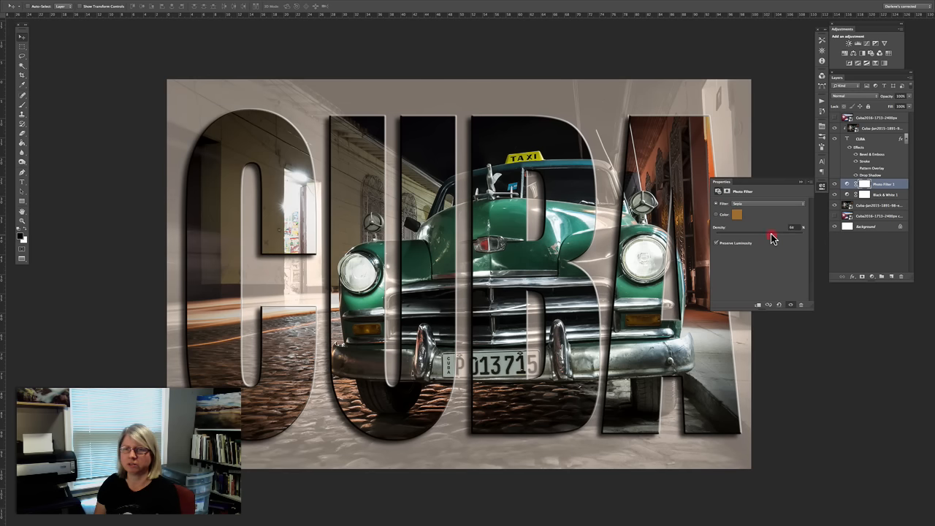
pyautogui.click(769, 236)
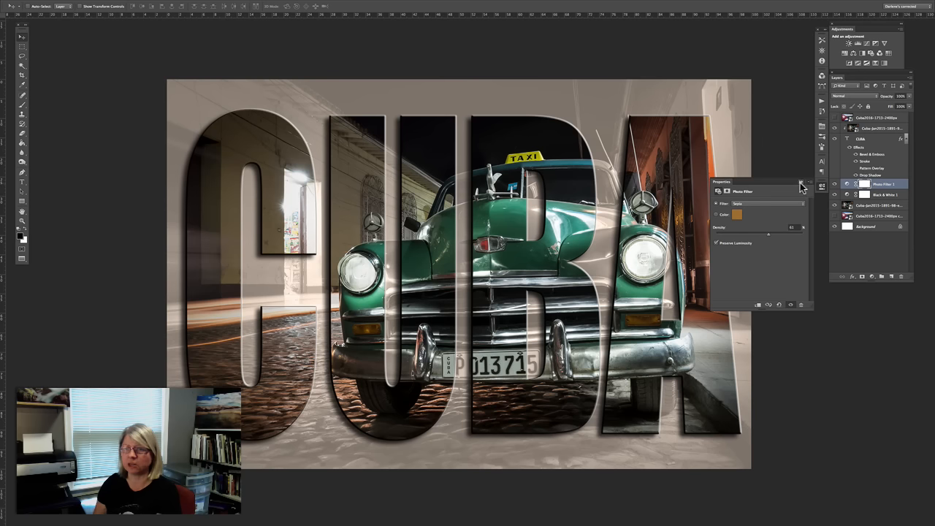
pyautogui.click(800, 182)
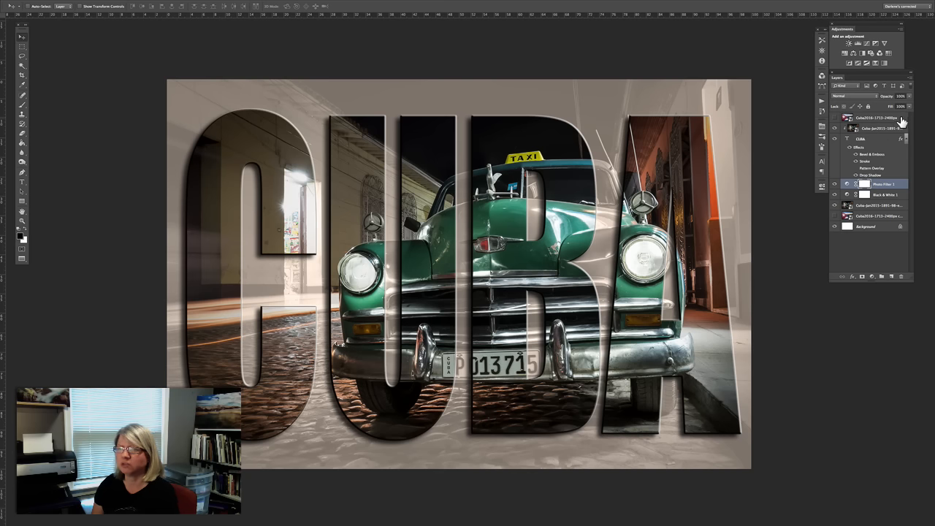
# - Delete the two hidden Cuba2016-1713 photo layers, one at the top of the stack and one just above the background
pyautogui.moveTo(901, 121); pyautogui.dragTo(900, 276)
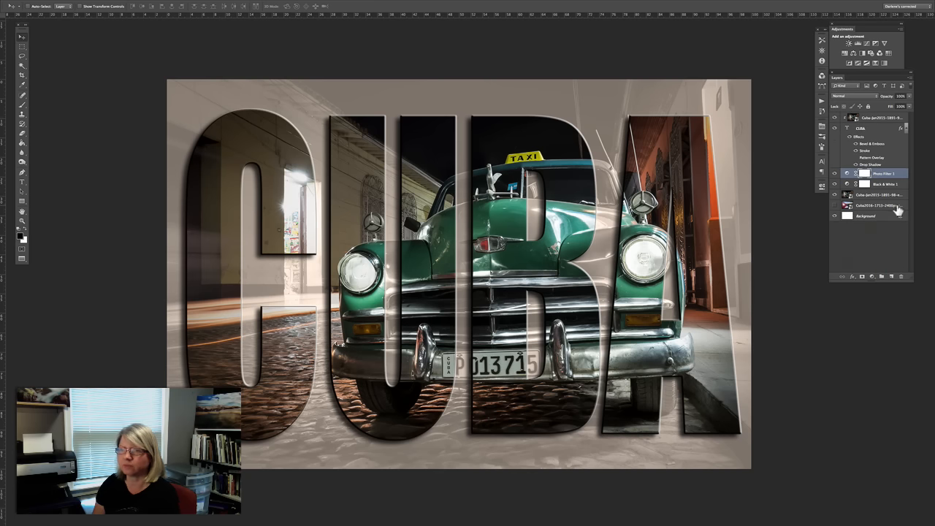
pyautogui.moveTo(899, 206); pyautogui.dragTo(901, 276)
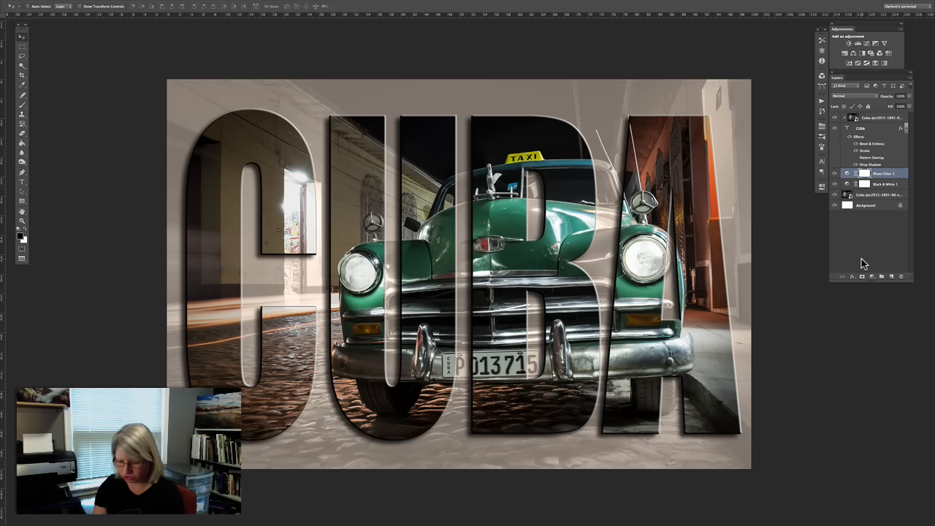
# - Save the layered document in Photoshop format as Text-overlay-with-image.psd in the PS text folder
pyautogui.press('shift+super+s')
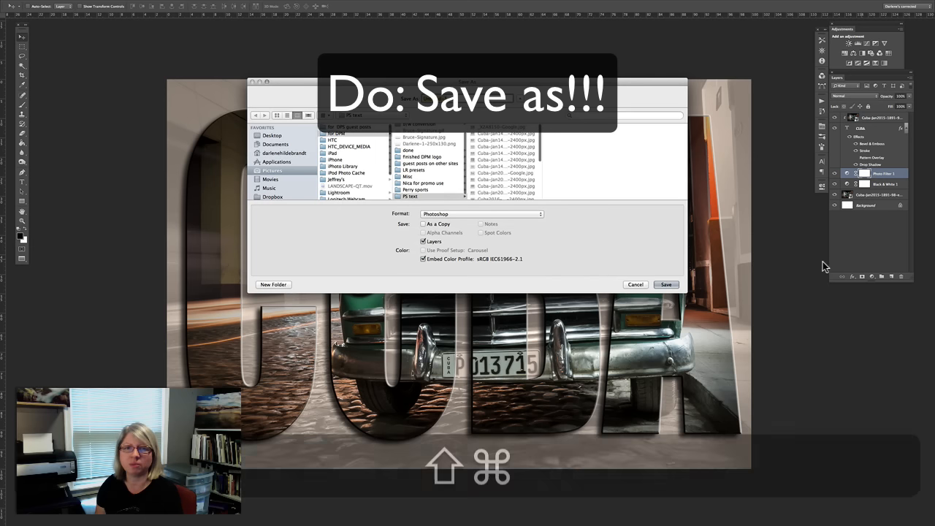
pyautogui.click(467, 214)
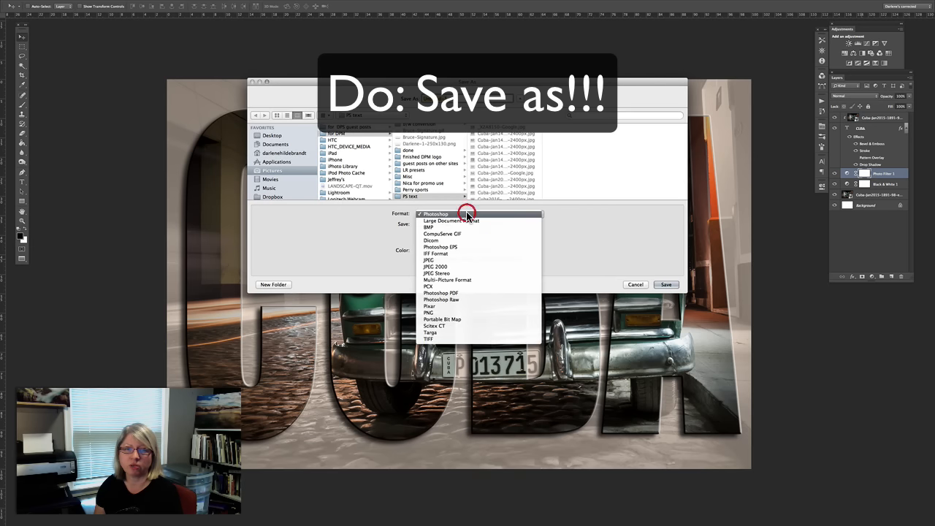
pyautogui.click(465, 214)
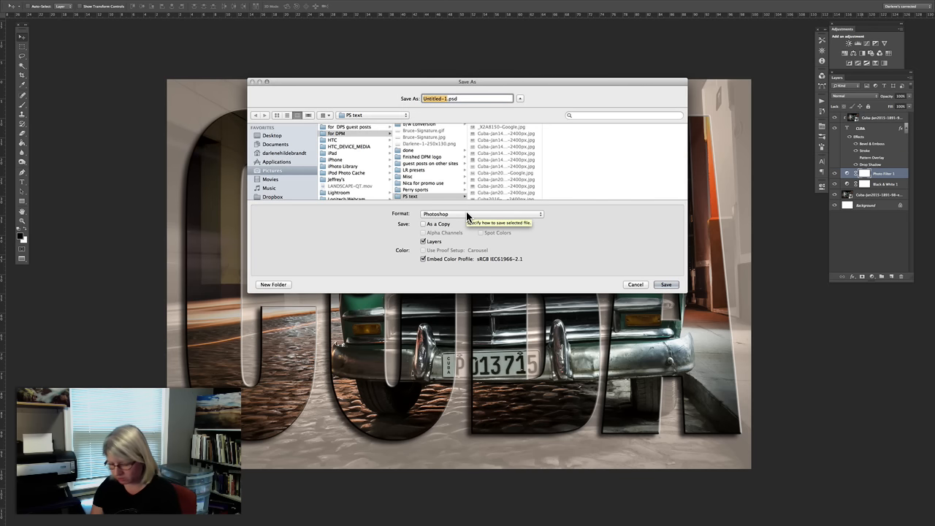
pyautogui.write('Tex')
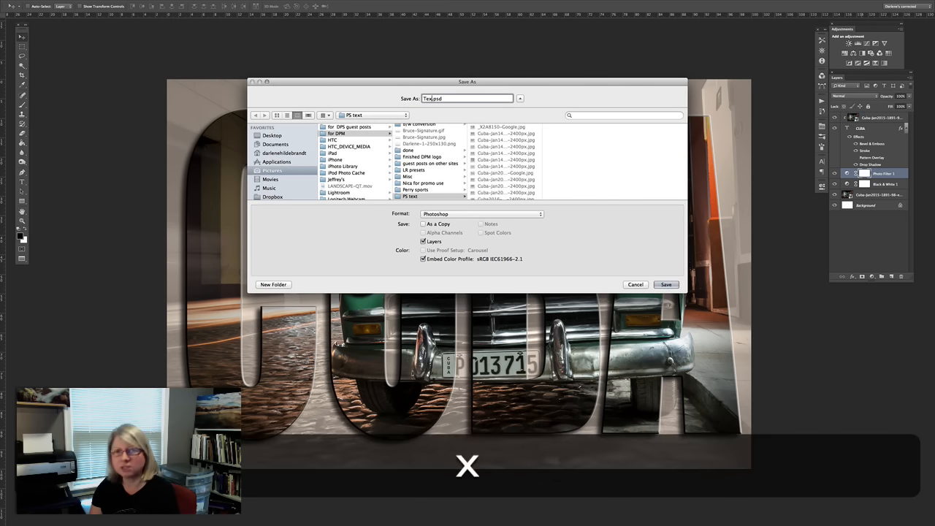
pyautogui.write('t-overl')
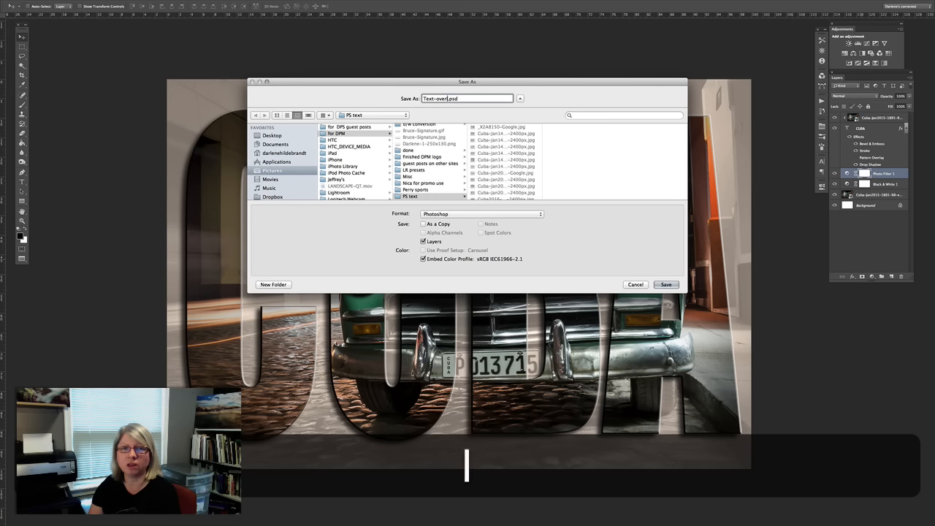
pyautogui.write('ay-with')
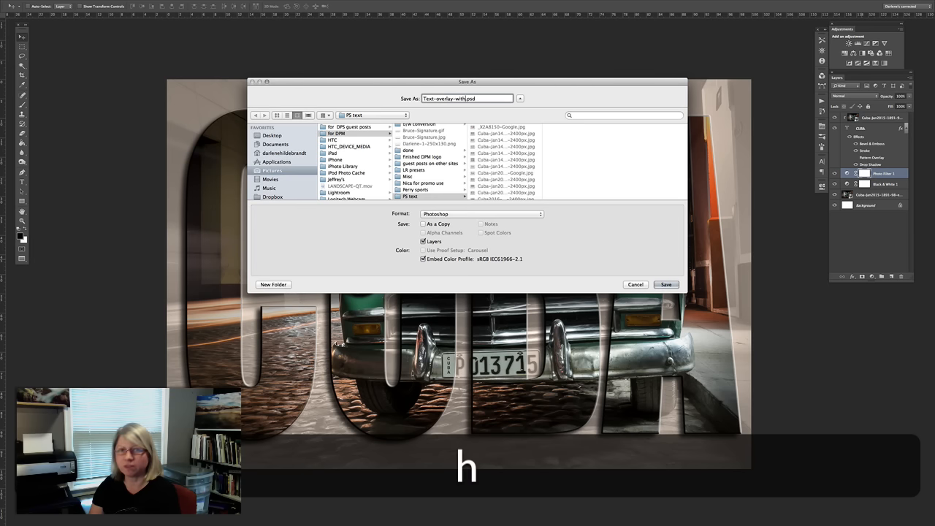
pyautogui.write('-image')
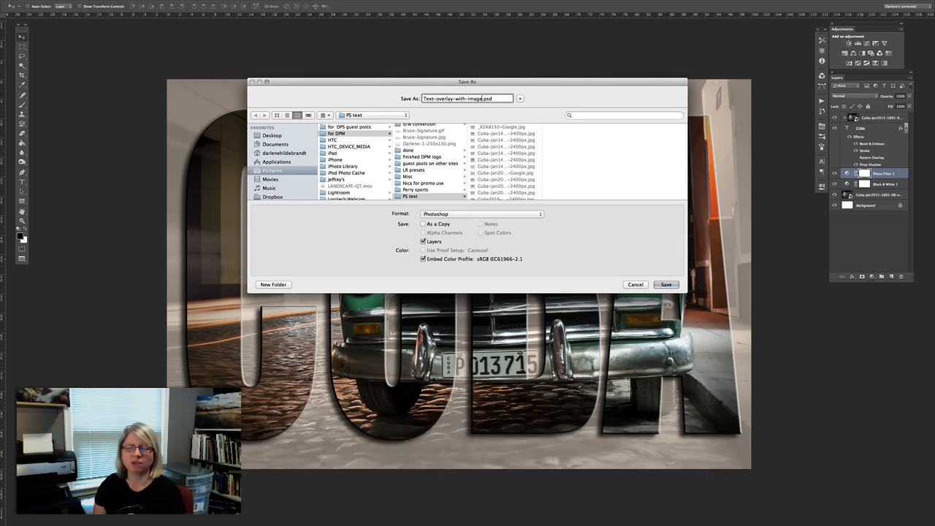
pyautogui.press('Return')
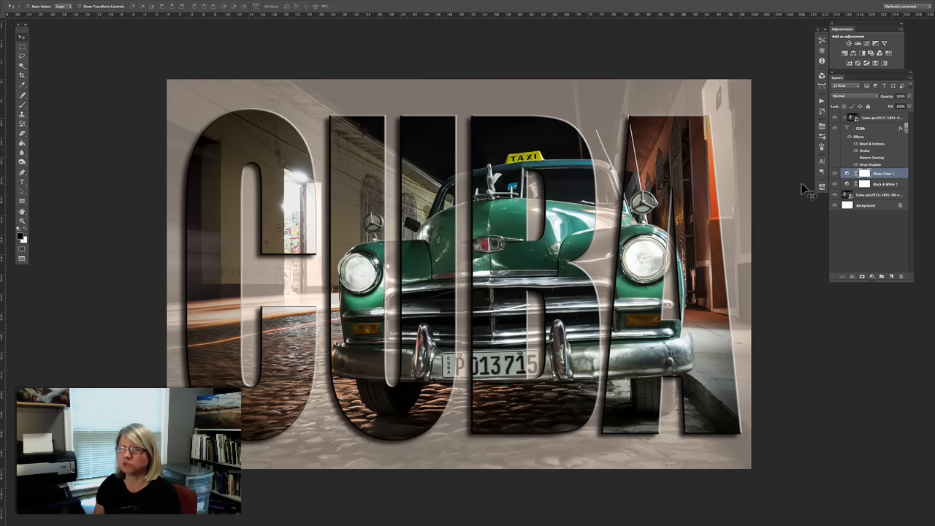
# - Place Text-image.jpg from the PS text folder in Finder into the CUBA document and scale it to fill the canvas
pyautogui.press('super+Tab')
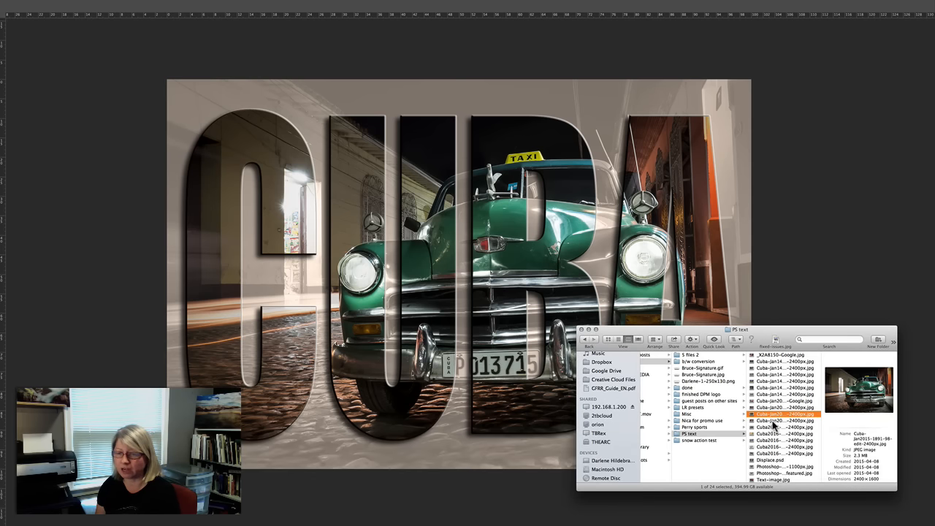
pyautogui.scroll(-4, 773, 425)
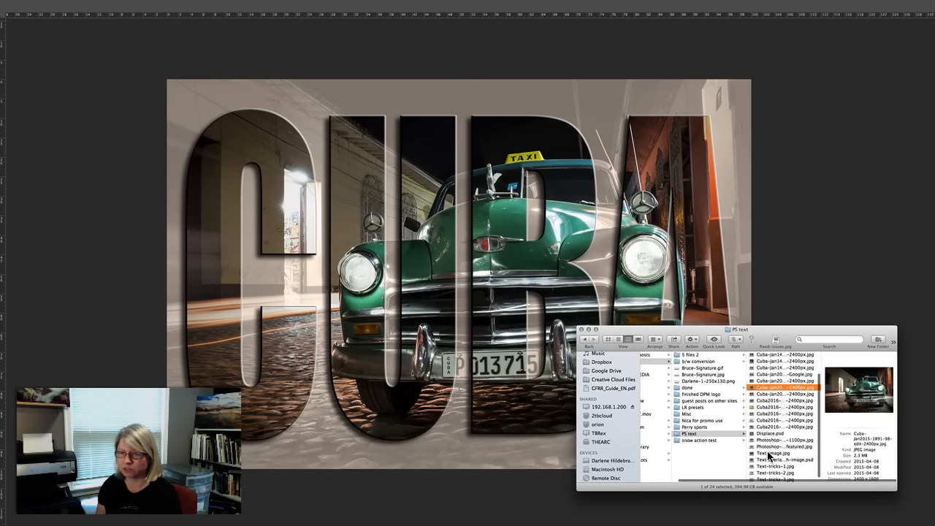
pyautogui.click(768, 453)
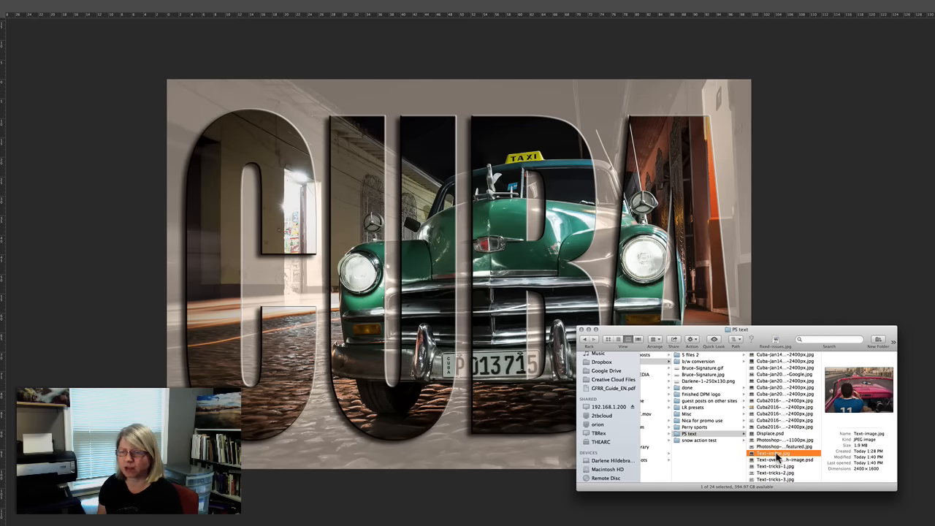
pyautogui.moveTo(777, 458); pyautogui.dragTo(522, 280)
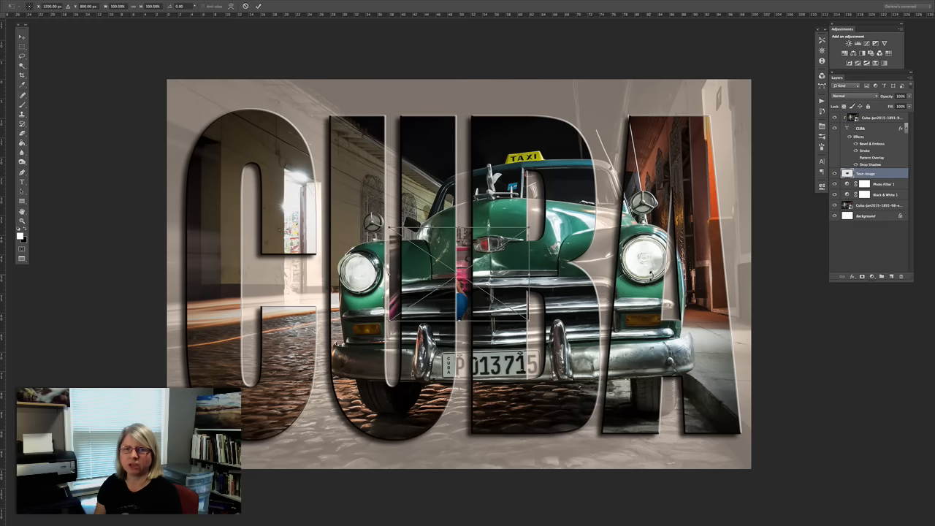
pyautogui.moveTo(462, 311); pyautogui.dragTo(241, 154)
pyautogui.press('shift')
pyautogui.moveTo(308, 172); pyautogui.dragTo(745, 474)
pyautogui.press('Return')
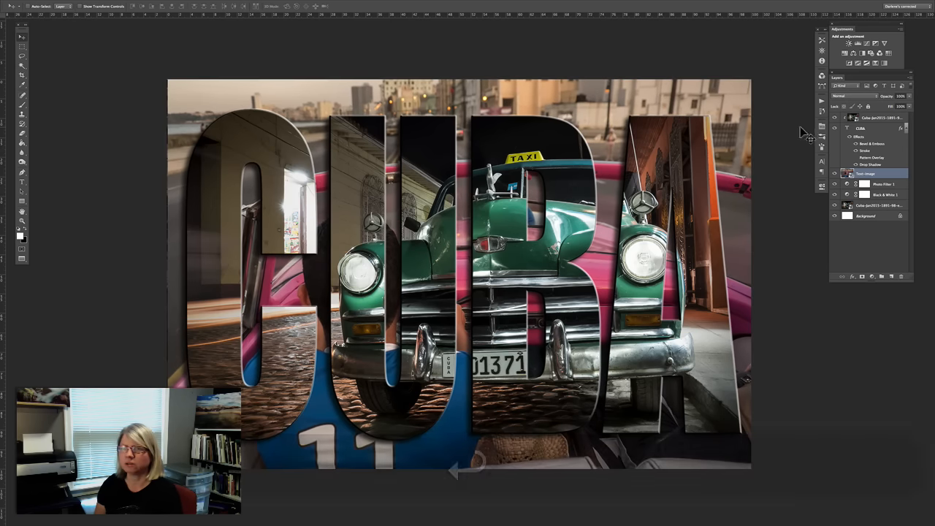
# - Move the Text-image layer directly above the CUBA text, hide the green car photo above it, and clip the new photo to the text
pyautogui.moveTo(880, 173); pyautogui.dragTo(876, 128)
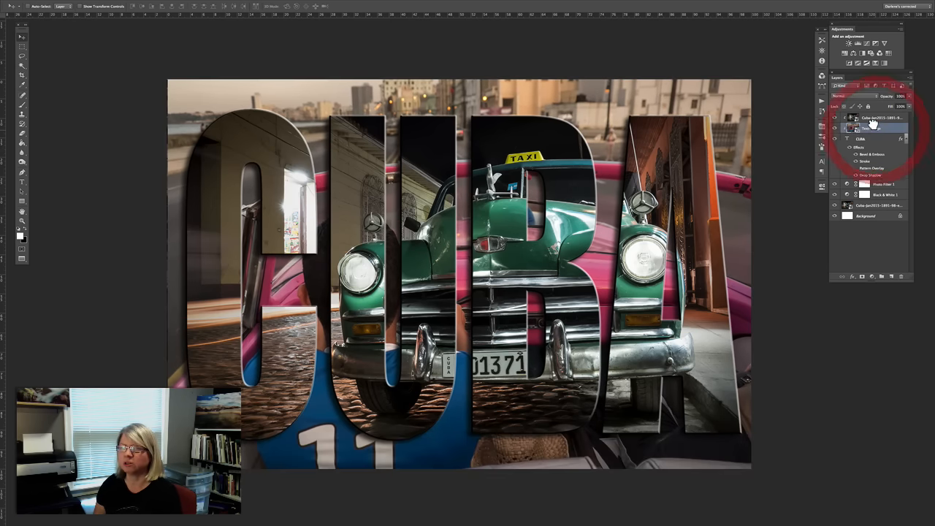
pyautogui.press('alt')
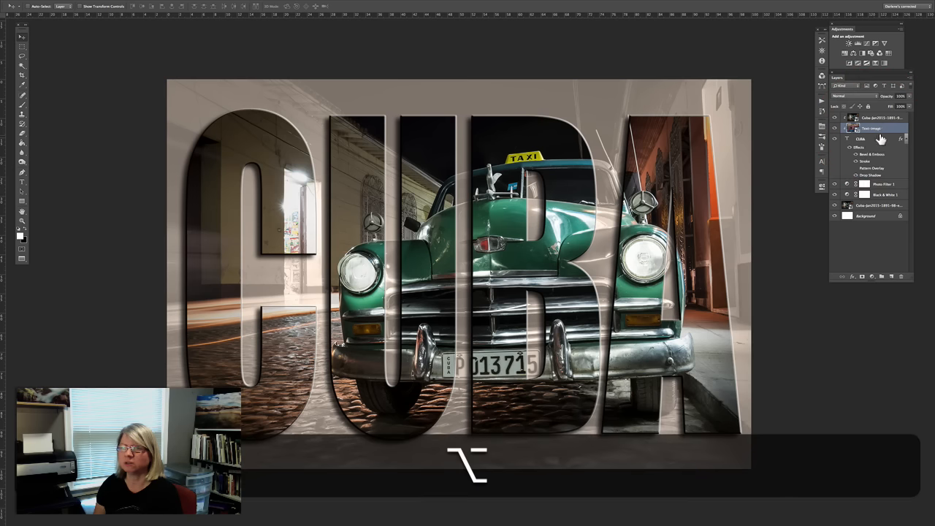
pyautogui.keyDown('alt'); pyautogui.click(838, 122); pyautogui.keyUp('alt')
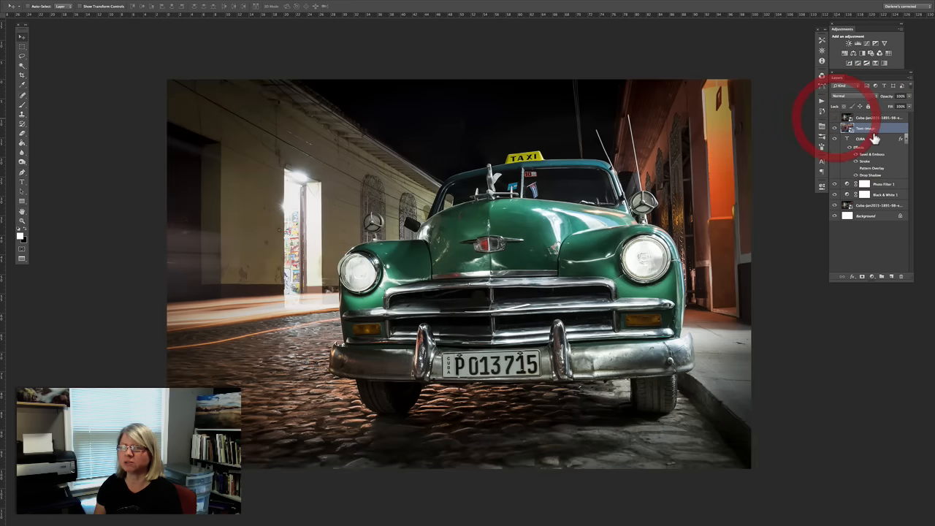
pyautogui.click(835, 117)
pyautogui.keyDown('alt'); pyautogui.click(876, 134); pyautogui.keyUp('alt')
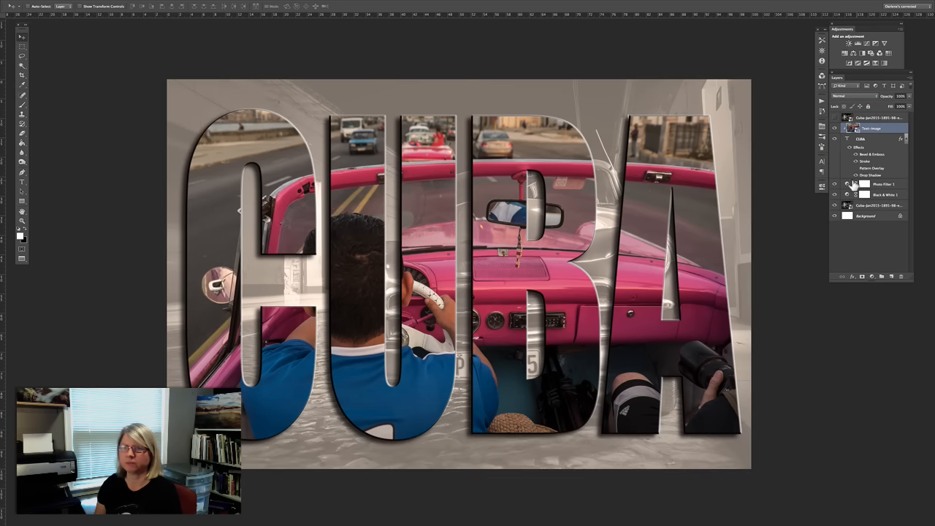
# - Delete the faded green car background layer and the hidden green car photo layer above Text-image
pyautogui.click(835, 205)
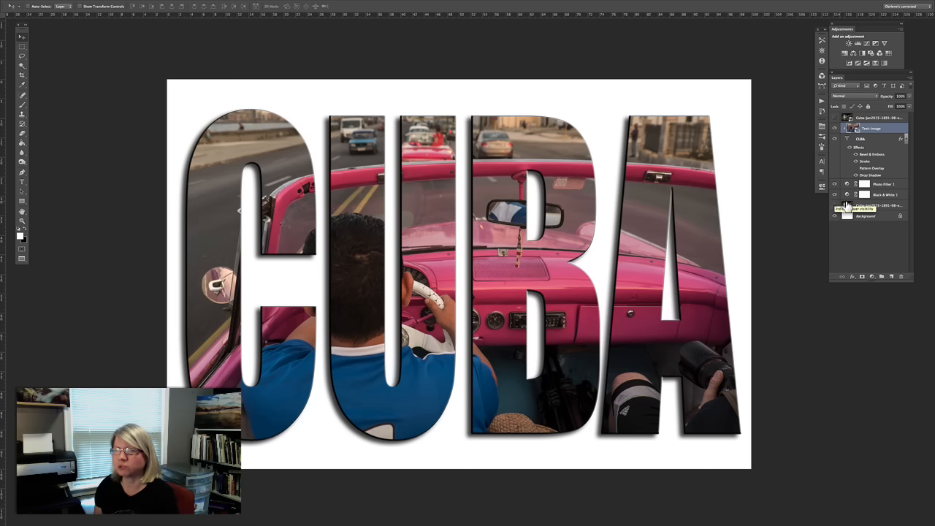
pyautogui.moveTo(881, 206); pyautogui.dragTo(900, 274)
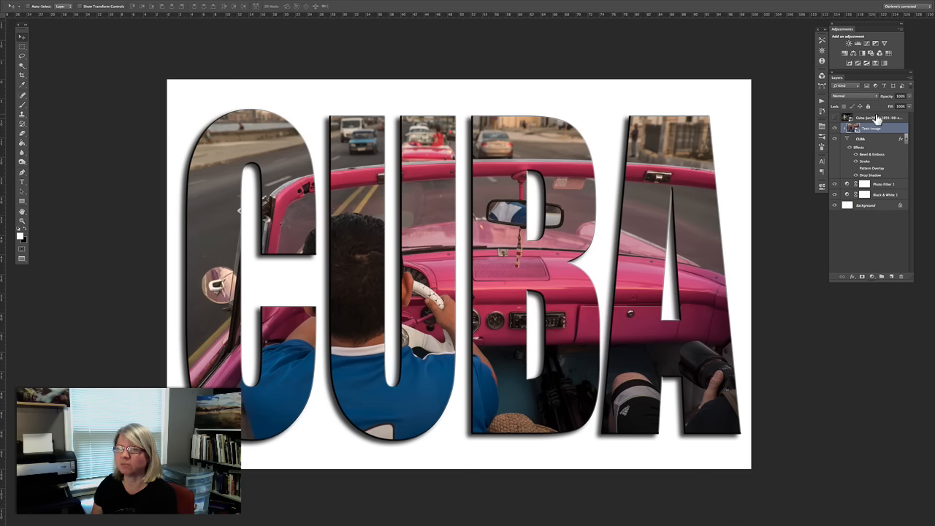
pyautogui.moveTo(877, 118); pyautogui.dragTo(900, 274)
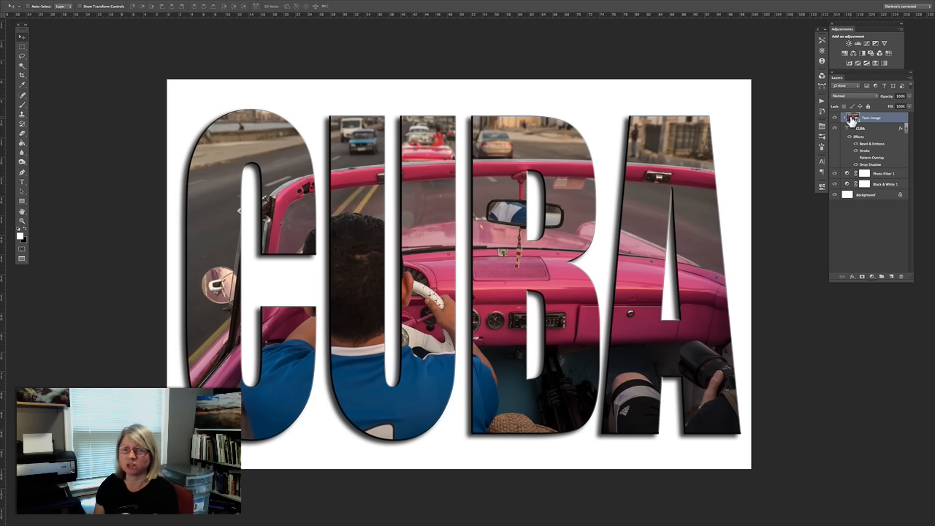
# - Open the contents of the Text-image smart object for editing and switch to Finder
pyautogui.hotkey('ctrl', 'Tab')
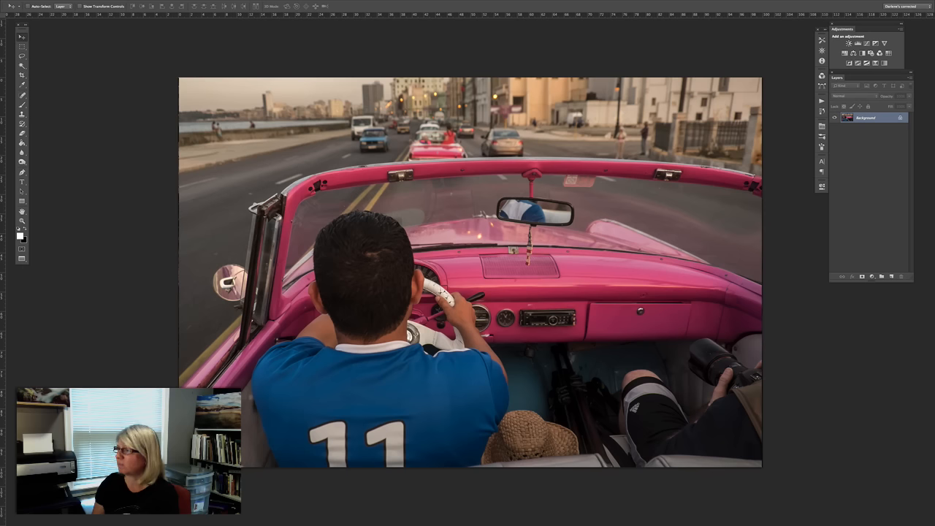
pyautogui.click(780, 205)
pyautogui.hotkey('ctrl', 'Tab')
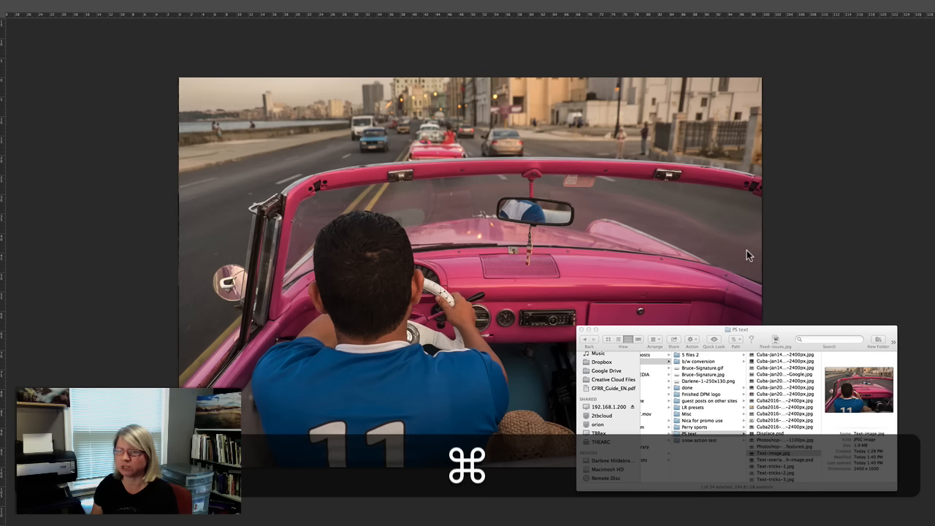
# - Place Cuba-Jan2015-0422-Google.jpg from the PS text folder in Finder into the smart object's contents
pyautogui.click(763, 425)
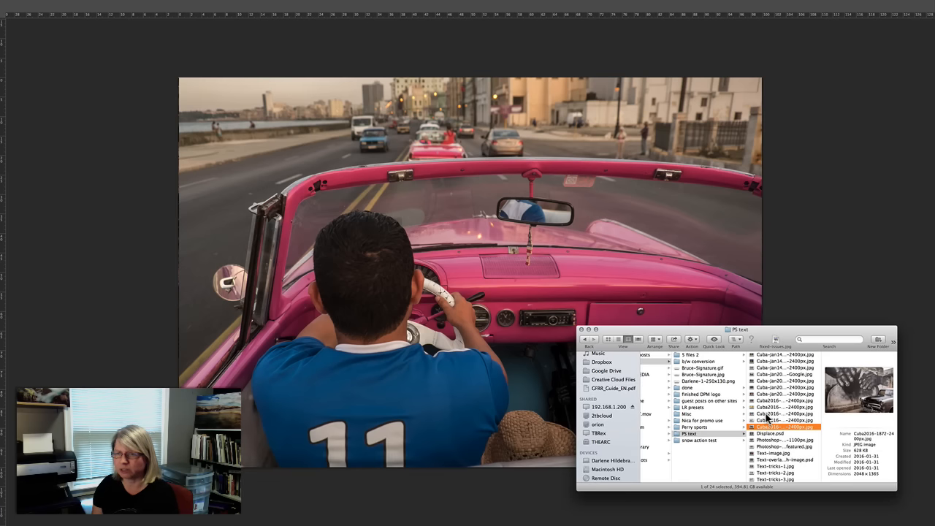
pyautogui.press('Up')
pyautogui.press('Up')
pyautogui.press('Up')
pyautogui.press('Up')
pyautogui.press('Up')
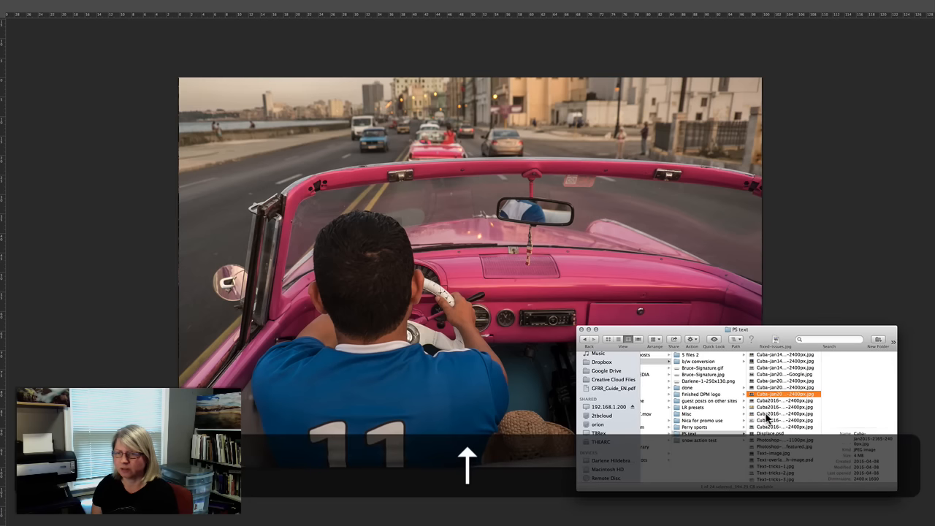
pyautogui.press('Up')
pyautogui.press('Up')
pyautogui.press('Up')
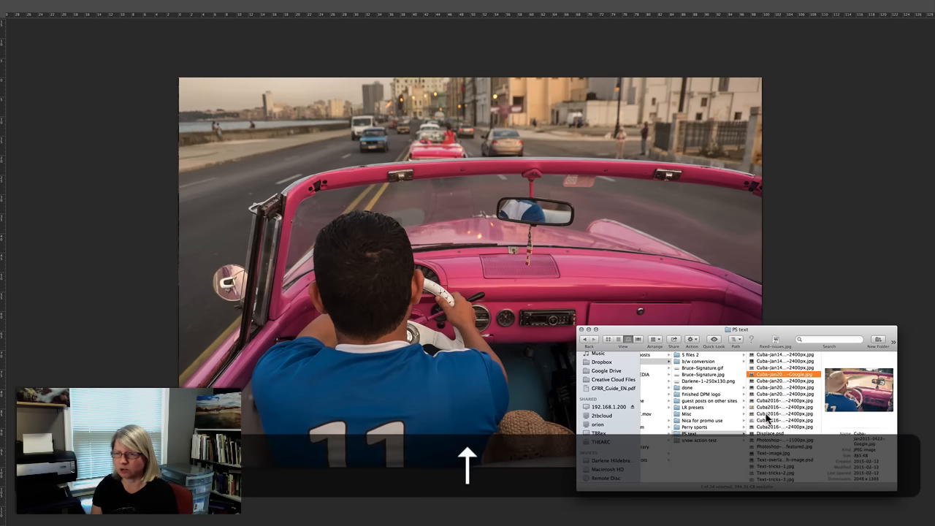
pyautogui.press('Up')
pyautogui.press('Down')
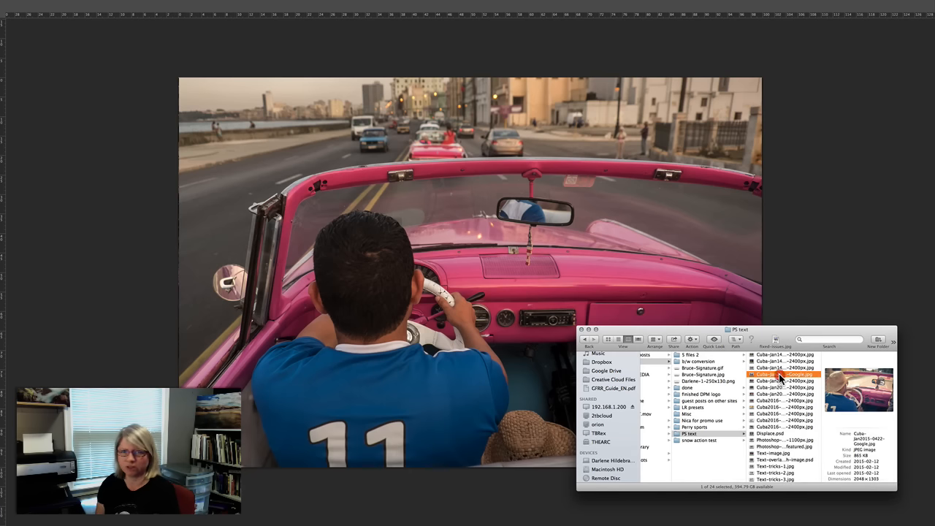
pyautogui.moveTo(778, 373); pyautogui.dragTo(536, 243)
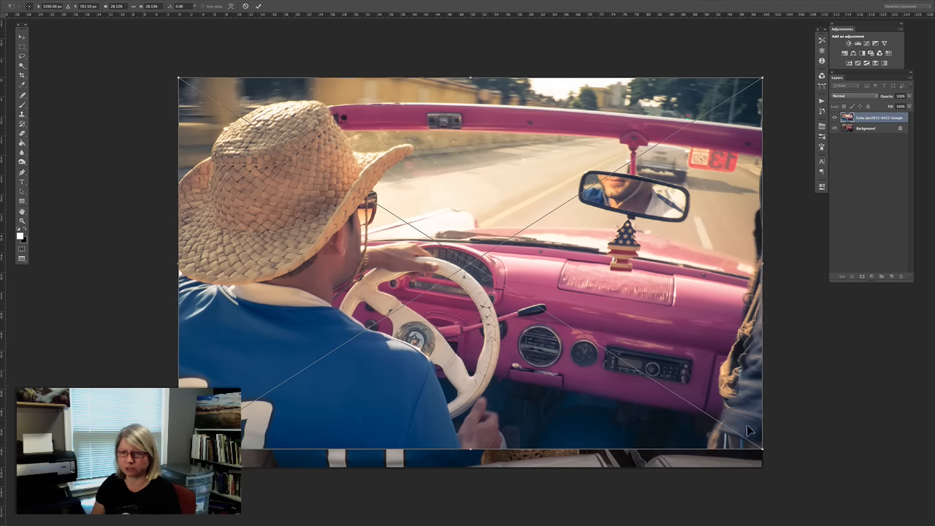
# - Scale the placed driver photo proportionally to 29.43% so it covers the canvas, and merge it into the background
pyautogui.press('shift')
pyautogui.moveTo(763, 450); pyautogui.dragTo(788, 465)
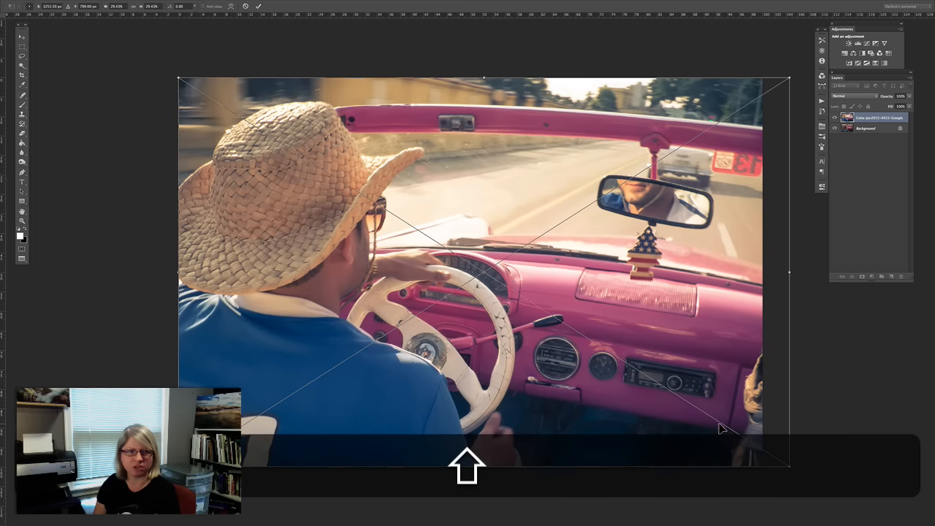
pyautogui.click(720, 427)
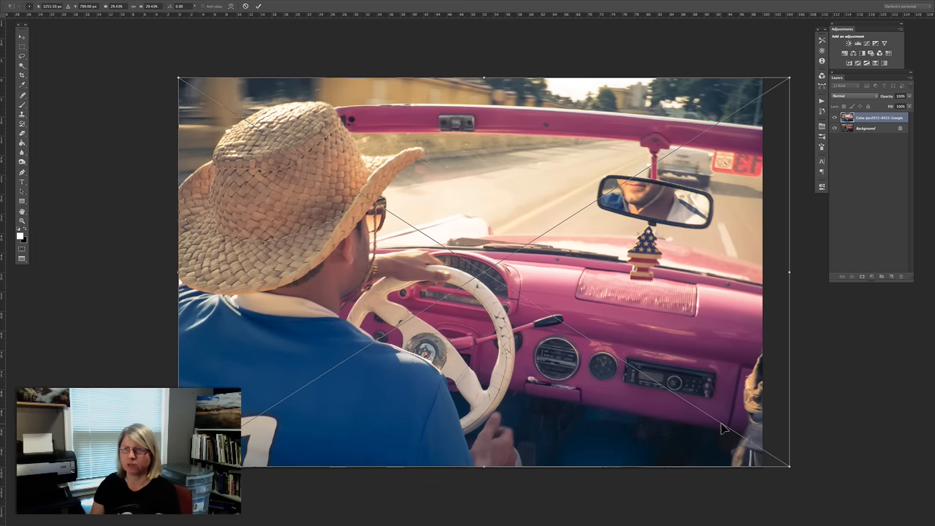
pyautogui.press('Return')
pyautogui.press('super')
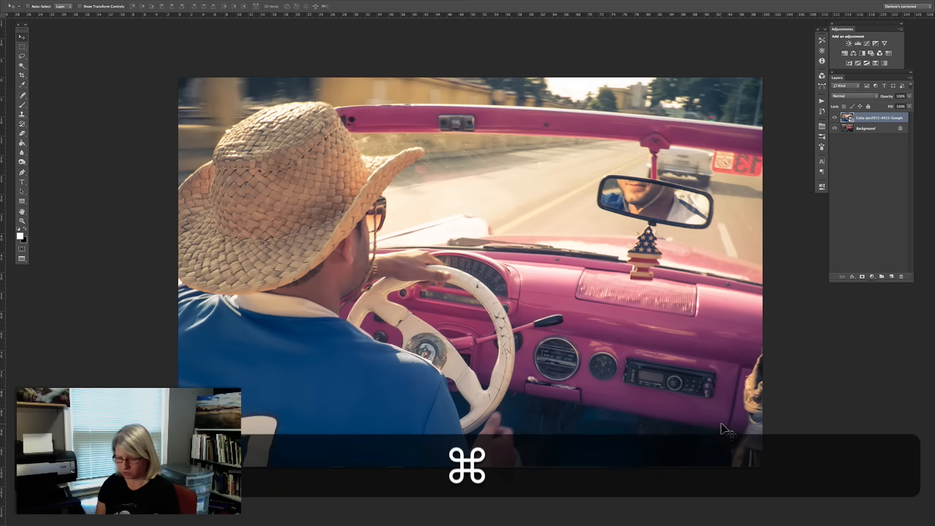
pyautogui.press('super+e')
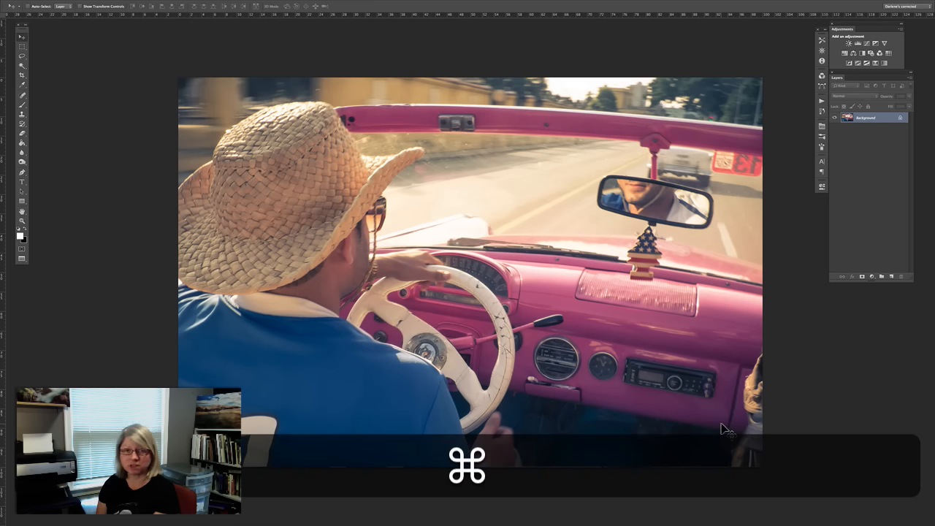
# - Save the smart object's contents with the straw-hat driver photo and close them
pyautogui.press('super+s')
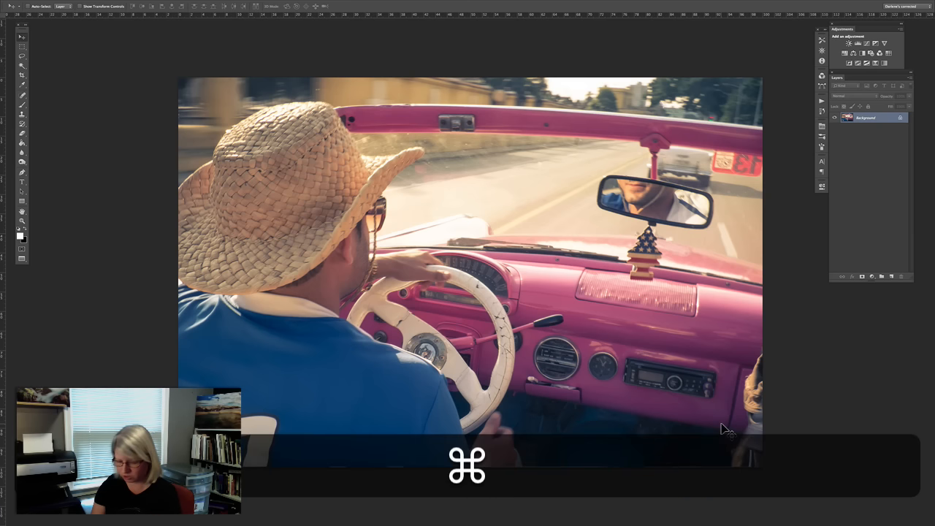
pyautogui.press('super+t')
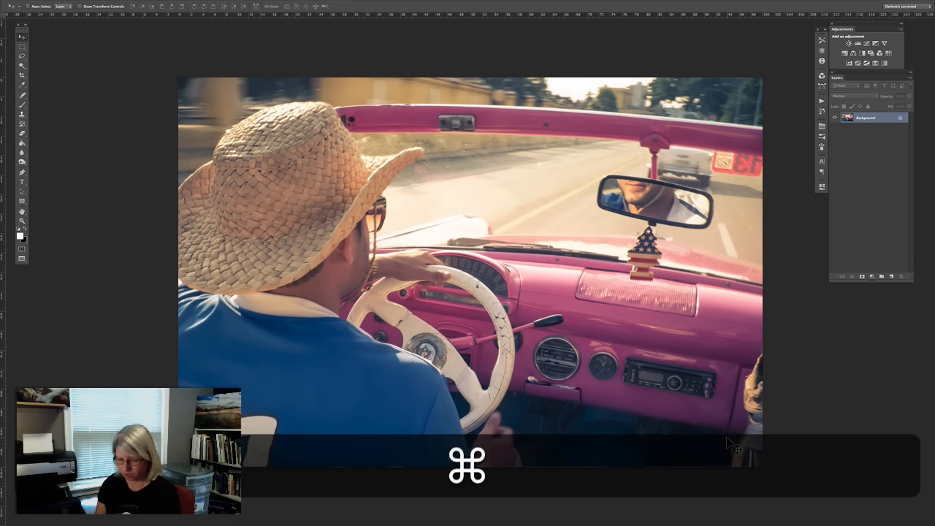
pyautogui.press('super+w')
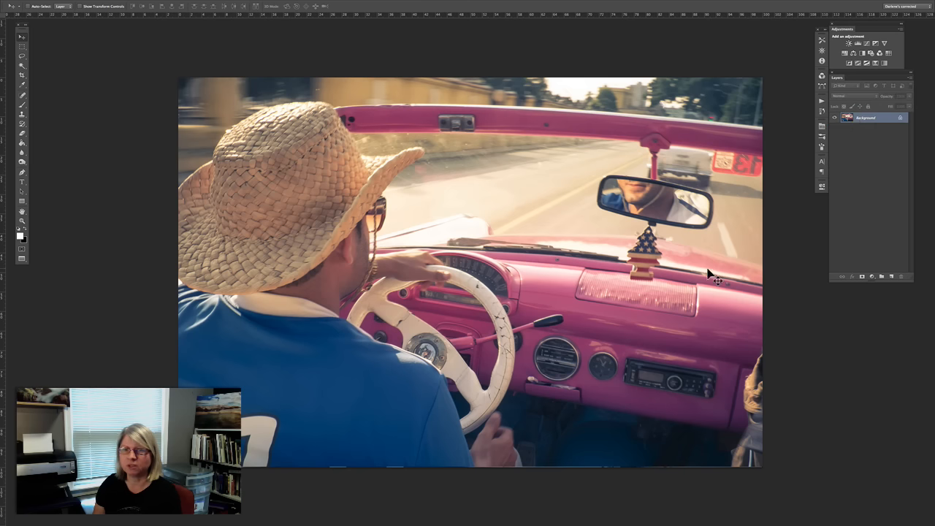
pyautogui.press('super+Tab')
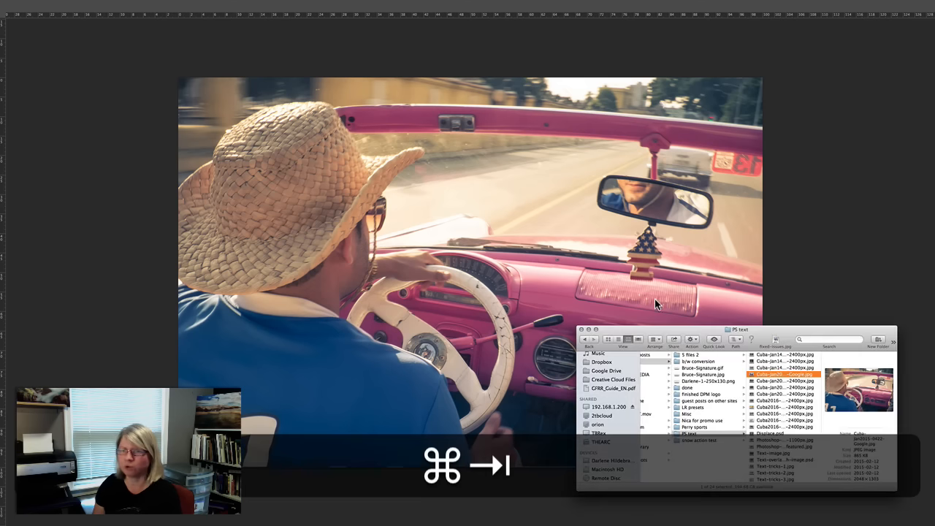
pyautogui.click(777, 413)
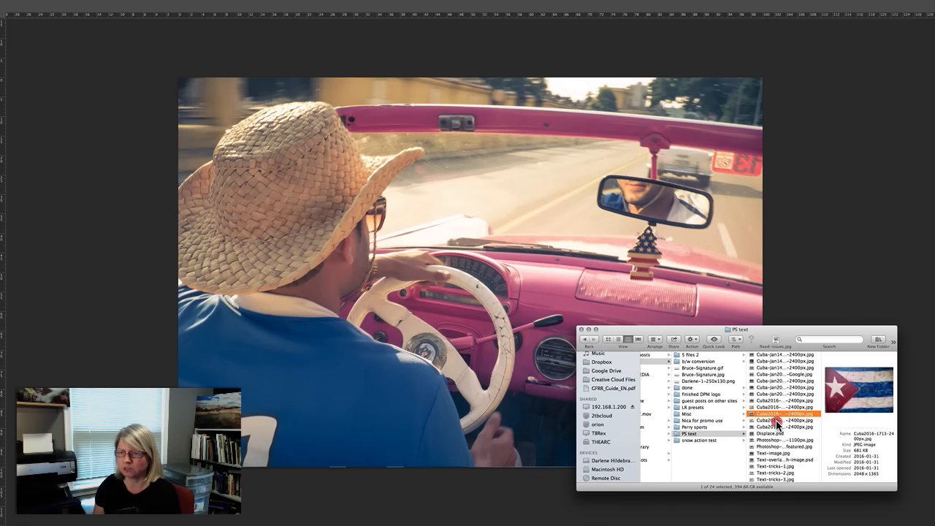
pyautogui.click(776, 422)
pyautogui.press('Up')
pyautogui.press('Up')
pyautogui.press('Up')
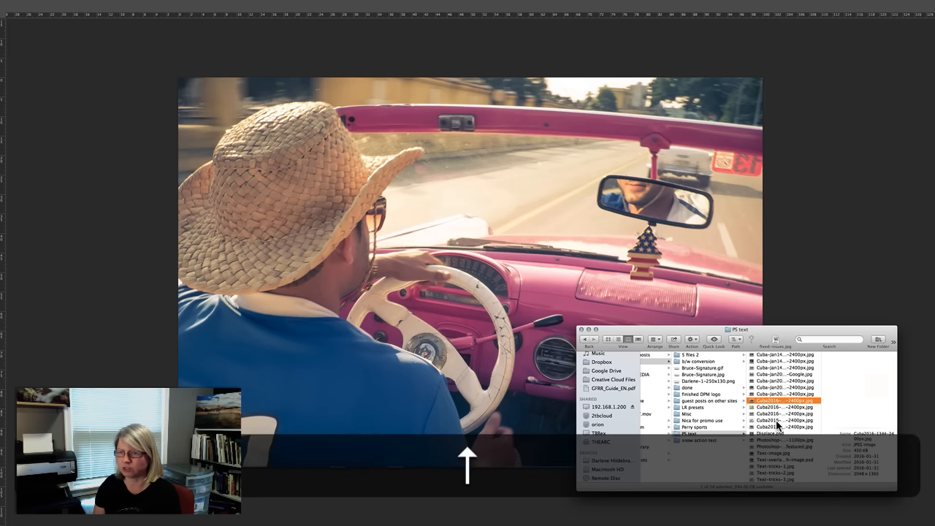
pyautogui.press('Up')
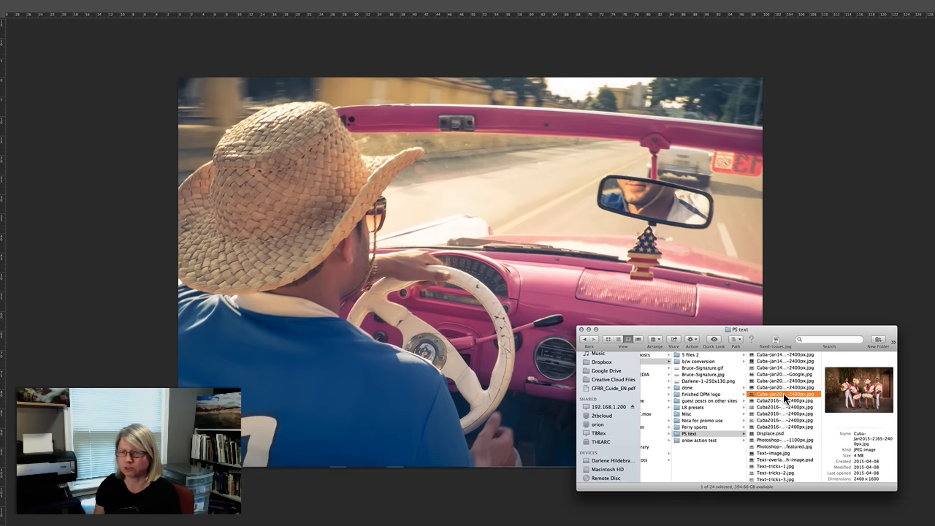
pyautogui.moveTo(785, 398); pyautogui.dragTo(386, 248)
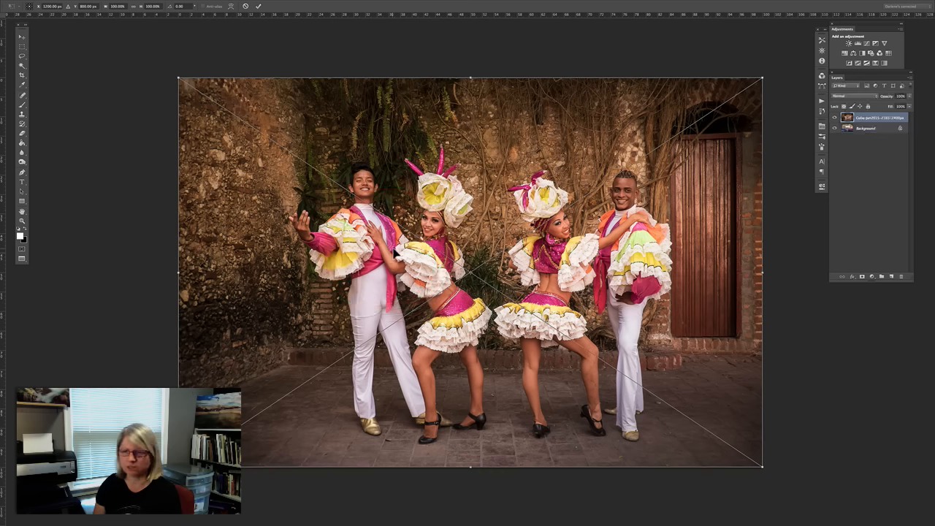
pyautogui.press('Return')
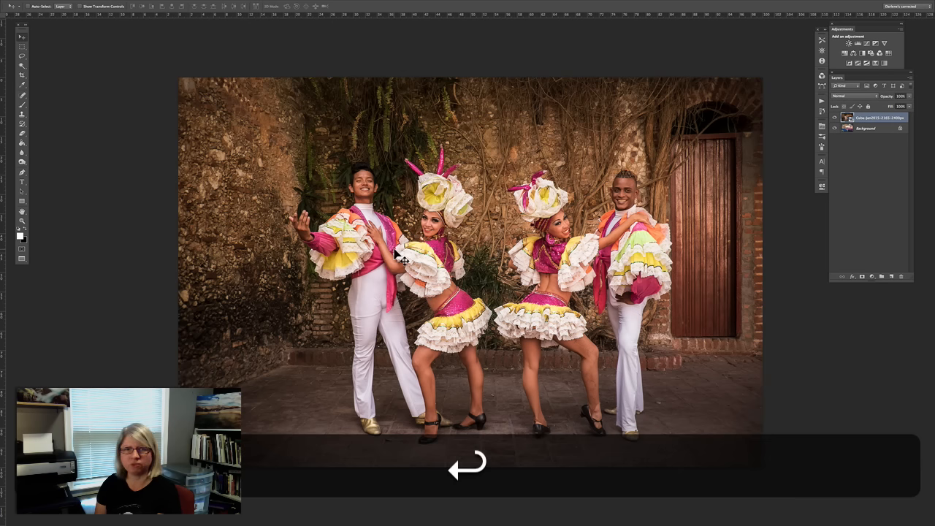
# - Merge the dancers photo into the background, then save and close the smart object's contents to update the CUBA document
pyautogui.press('super+e')
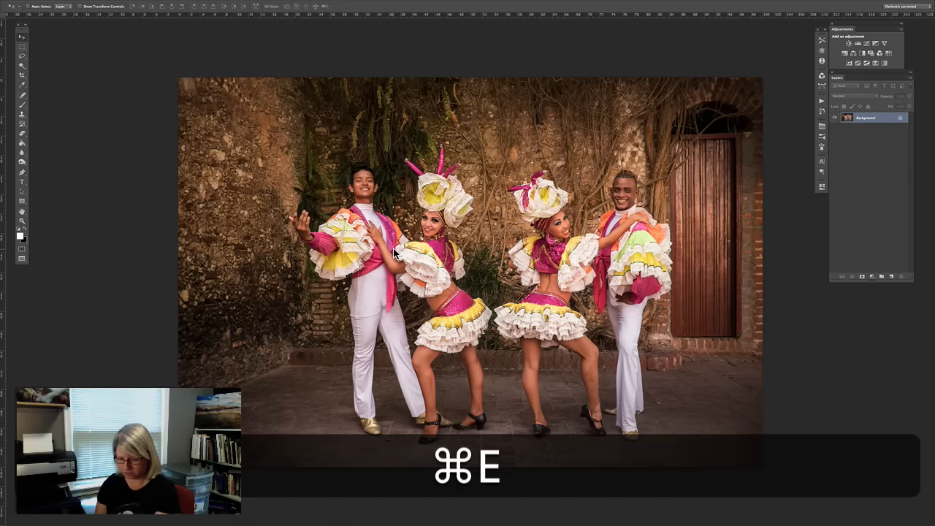
pyautogui.press('super+s')
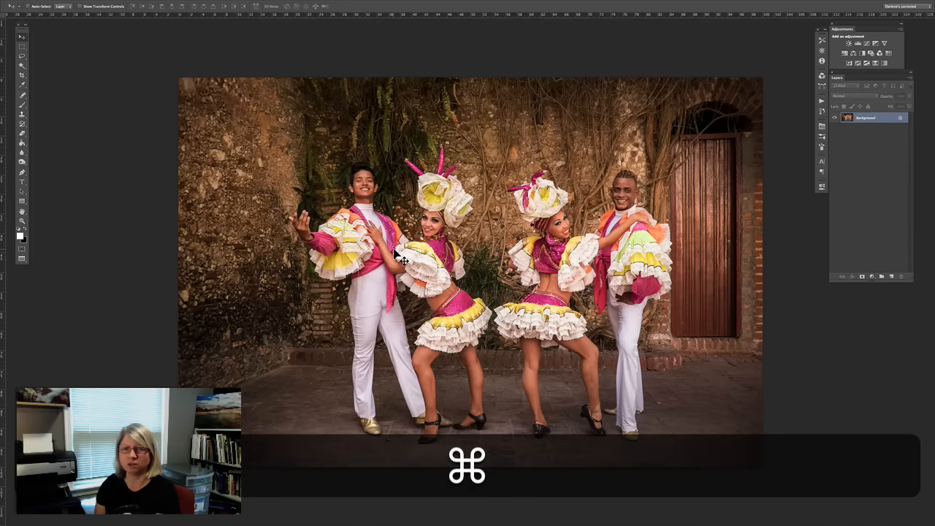
pyautogui.press('super+w')
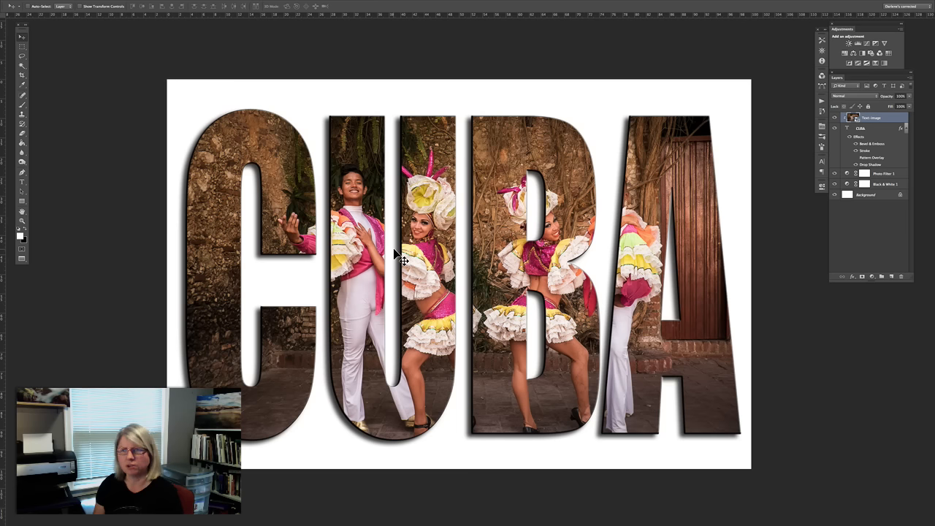
# - Shift the CUBA text layer slightly down and to the left on the canvas
pyautogui.click(877, 130)
pyautogui.press('v')
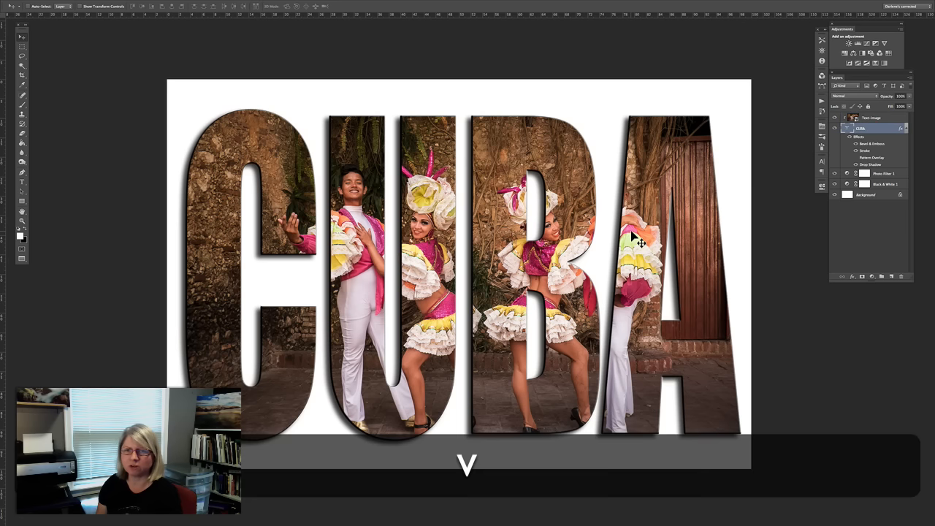
pyautogui.moveTo(637, 241)
pyautogui.mouseDown()
pyautogui.moveTo(656, 240)
pyautogui.moveTo(604, 250)
pyautogui.moveTo(630, 242)
pyautogui.mouseUp()
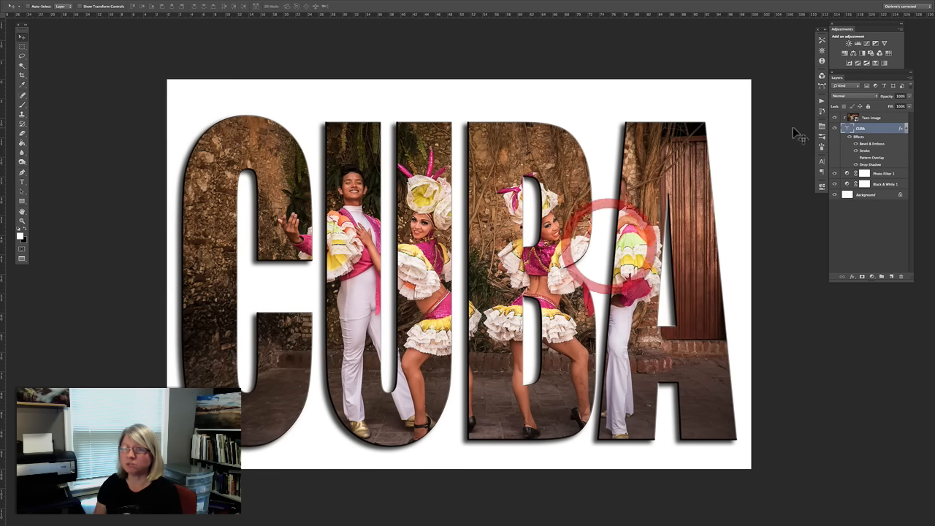
# - Shift the Text-image photo slightly up and to the right so the dancers sit better inside the CUBA letters
pyautogui.click(887, 118)
pyautogui.press('v')
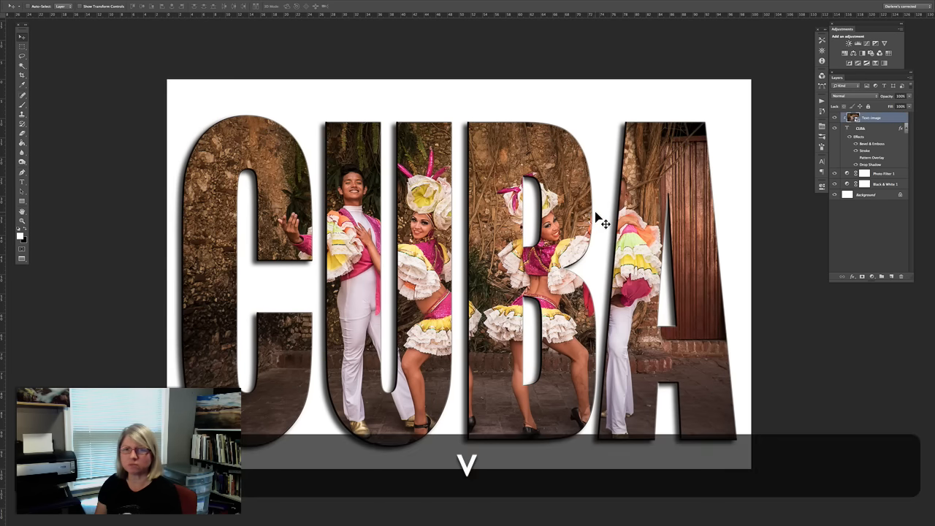
pyautogui.moveTo(599, 214)
pyautogui.mouseDown()
pyautogui.moveTo(608, 208)
pyautogui.moveTo(598, 211)
pyautogui.moveTo(602, 201)
pyautogui.moveTo(624, 204)
pyautogui.moveTo(599, 205)
pyautogui.mouseUp()
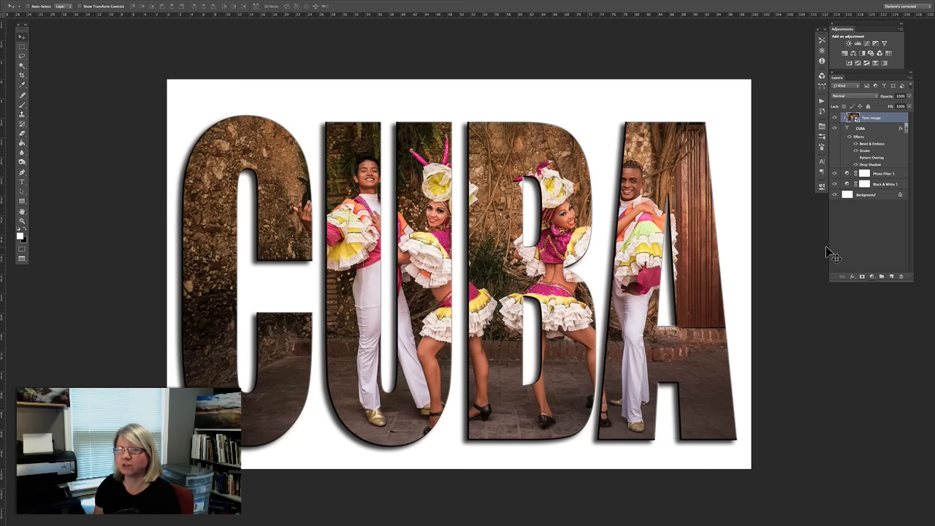
pyautogui.press('super')
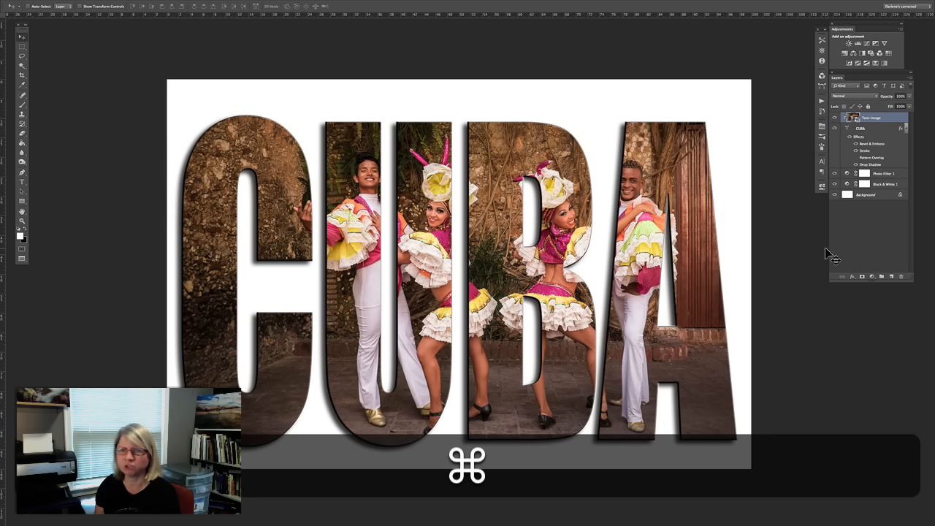
pyautogui.press('super+Tab')
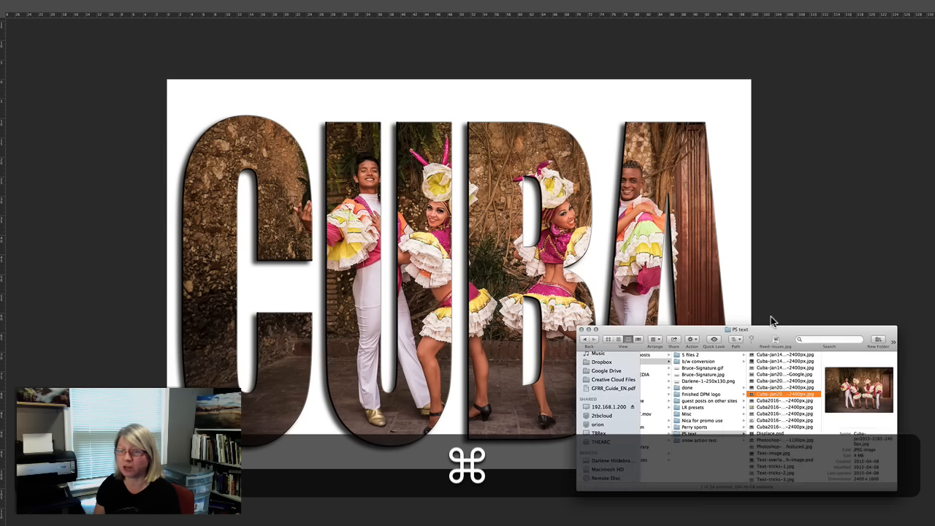
pyautogui.click(784, 427)
pyautogui.press('Up')
pyautogui.press('Up')
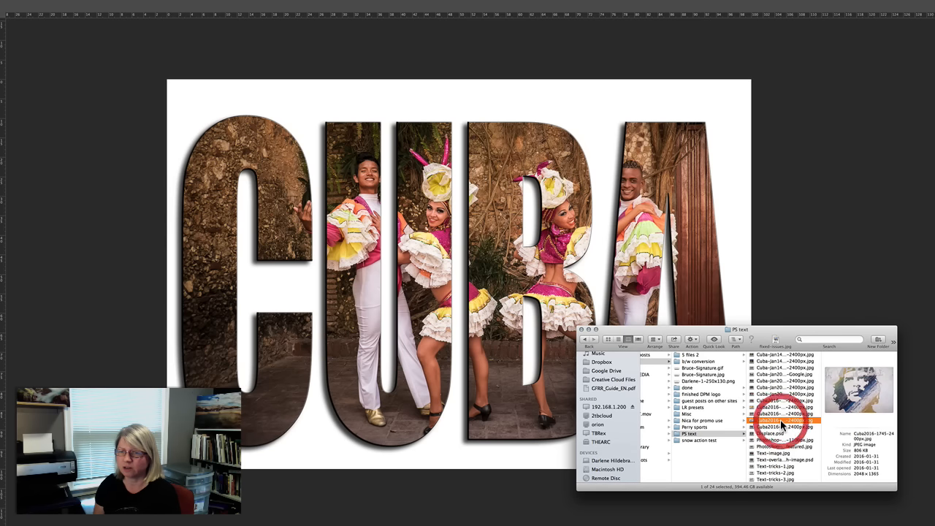
pyautogui.moveTo(785, 415); pyautogui.dragTo(550, 260)
# - Align the placed flag with the canvas's upper-left corner and scale it proportionally to fill the canvas
pyautogui.moveTo(547, 217); pyautogui.dragTo(482, 190)
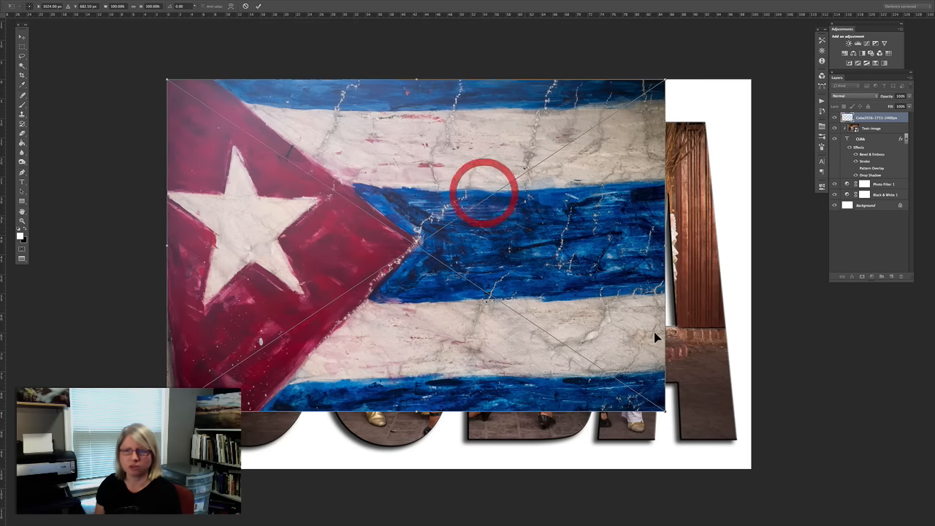
pyautogui.press('shift')
pyautogui.moveTo(666, 413); pyautogui.dragTo(746, 474)
pyautogui.moveTo(746, 475); pyautogui.dragTo(745, 476)
pyautogui.press('Return')
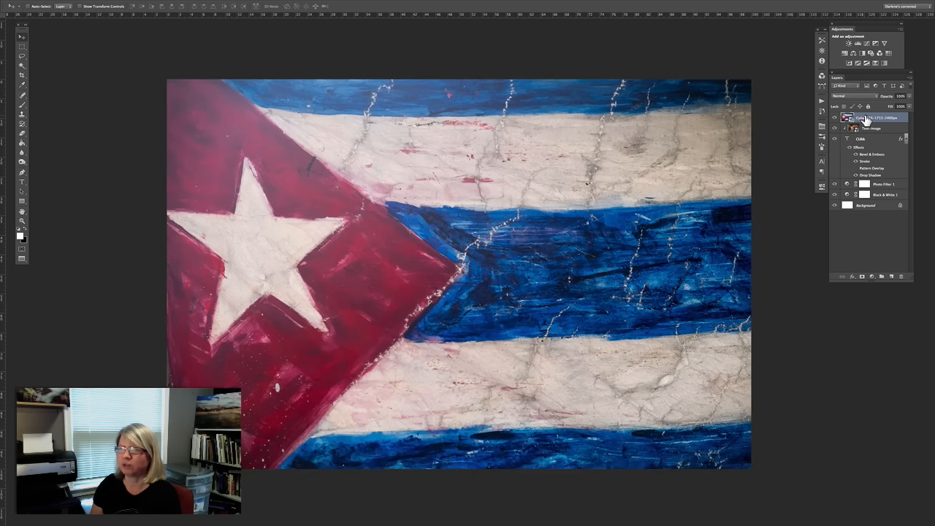
# - Turn the flag into a faded colour backdrop: move it below Black & White 1, hide both adjustment layers, and set its opacity to 30%
pyautogui.moveTo(865, 119); pyautogui.dragTo(849, 195)
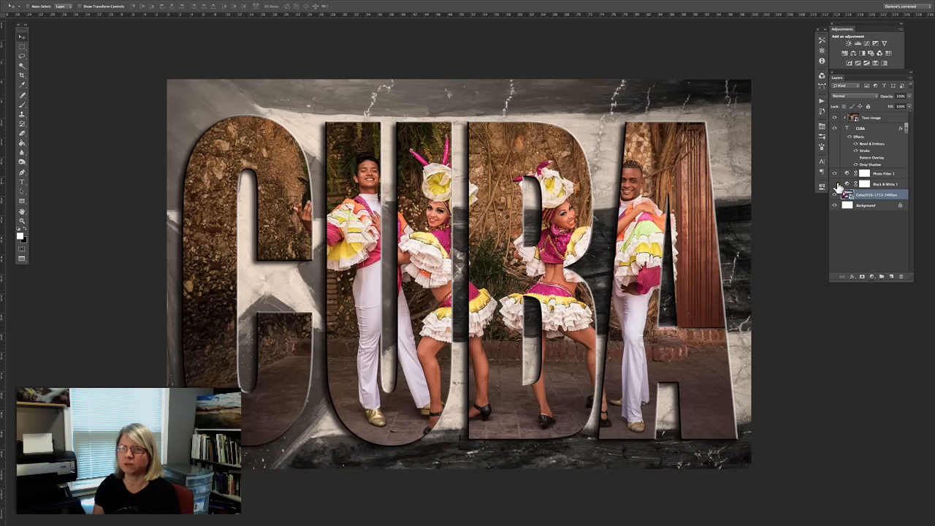
pyautogui.click(834, 183)
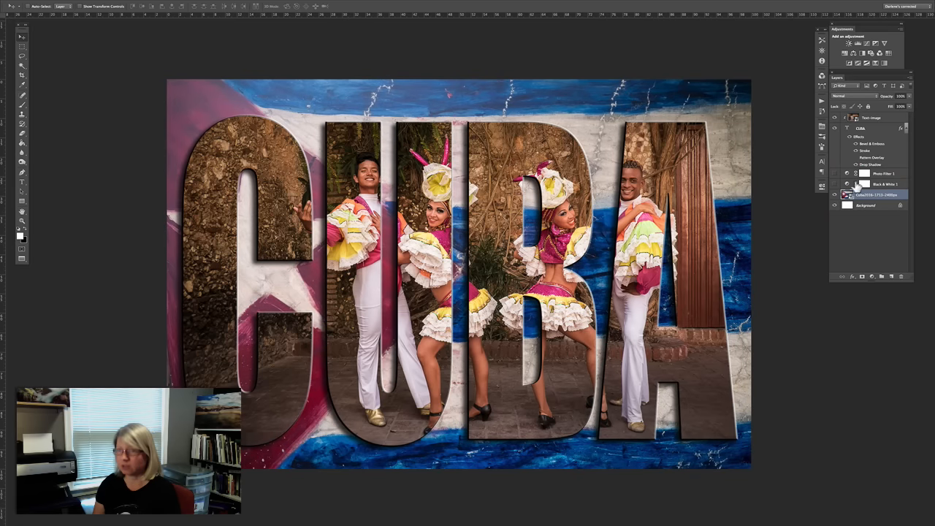
pyautogui.press('3')
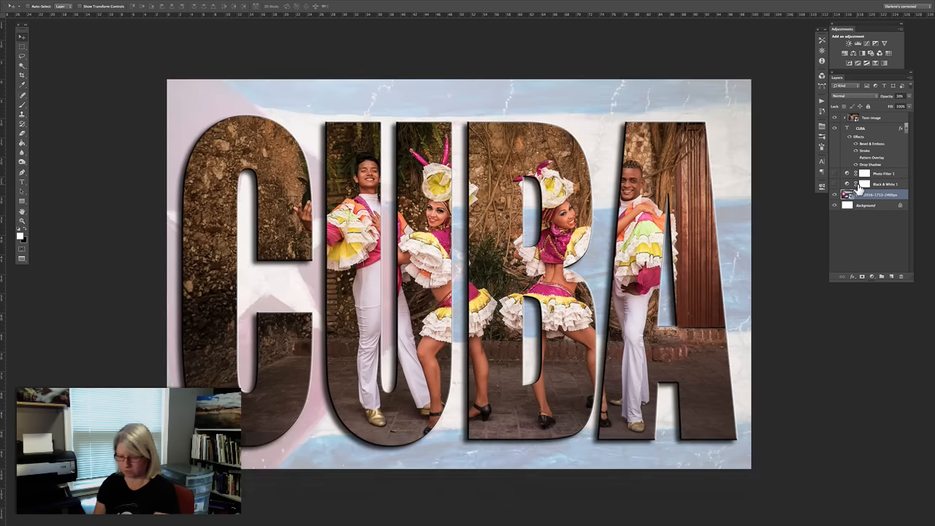
# - Set the flag layer's opacity to 45%
pyautogui.press('4')
pyautogui.press('5')
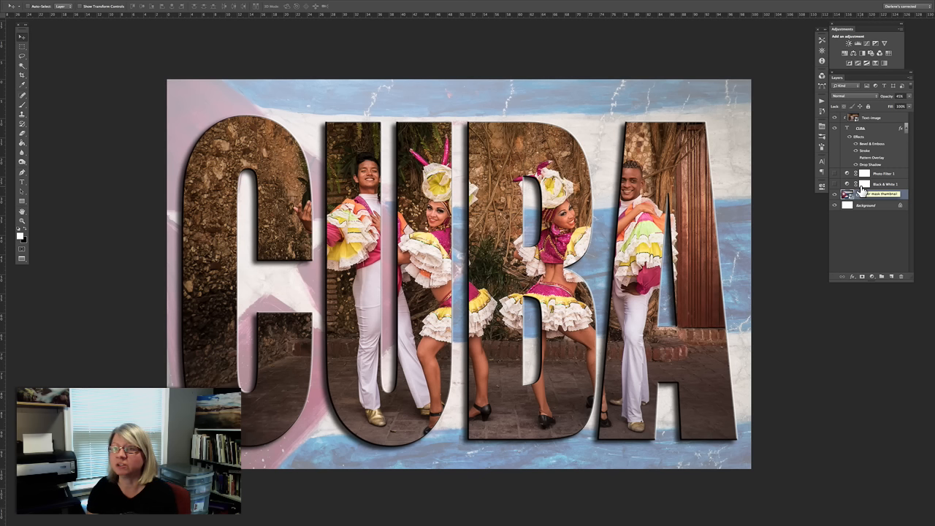
pyautogui.click(852, 119)
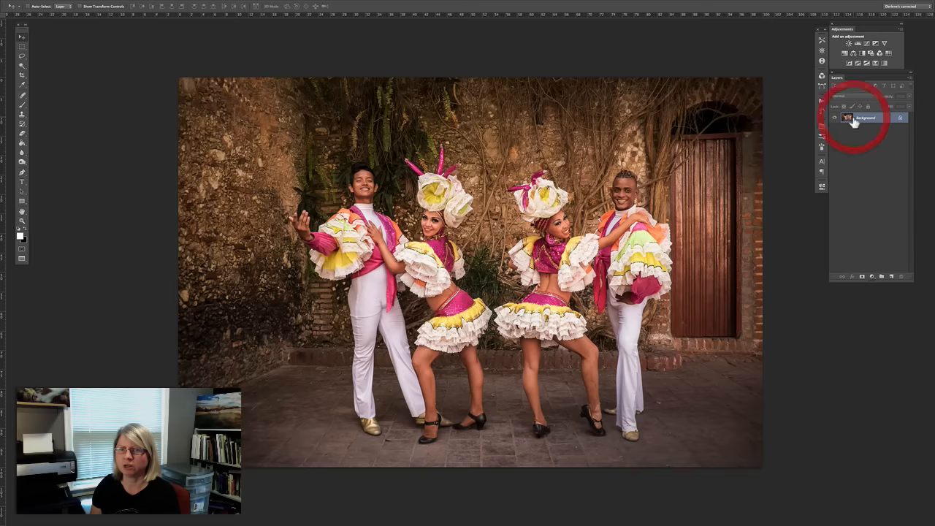
pyautogui.press('super+Tab')
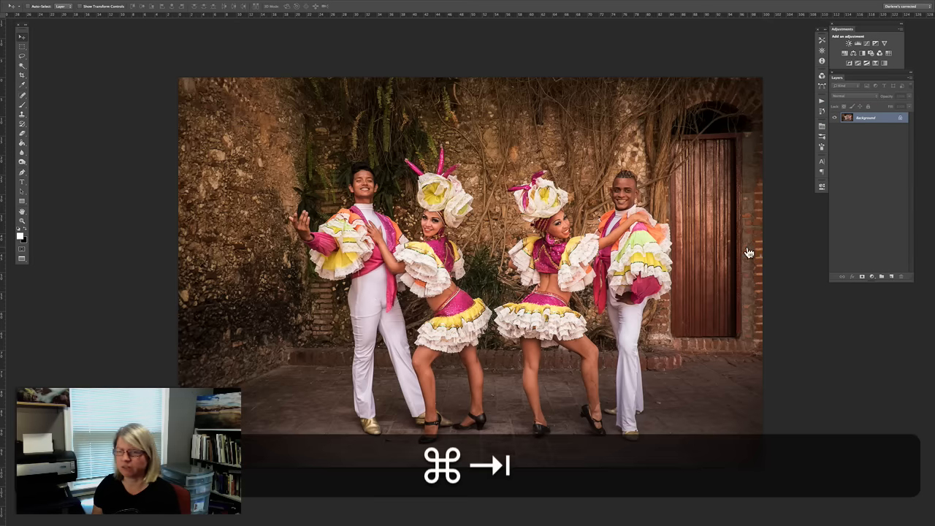
pyautogui.click(764, 387)
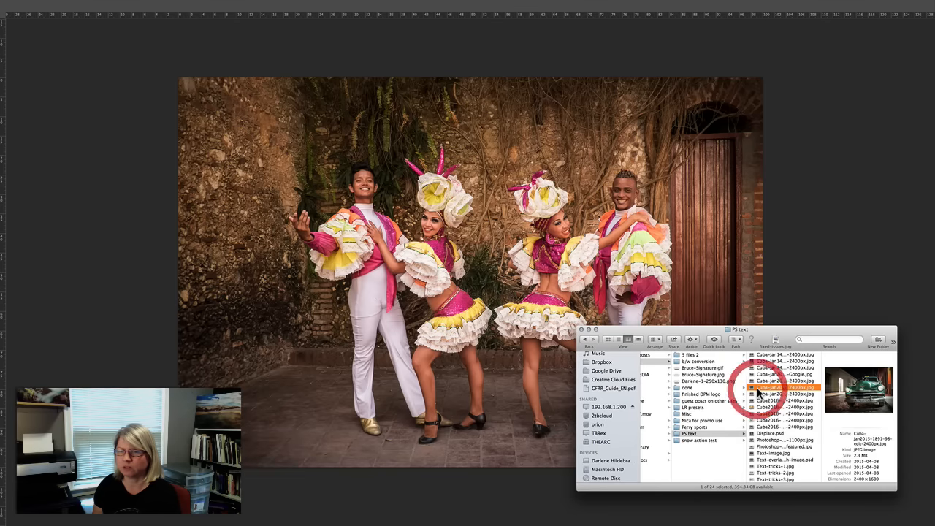
pyautogui.click(768, 391)
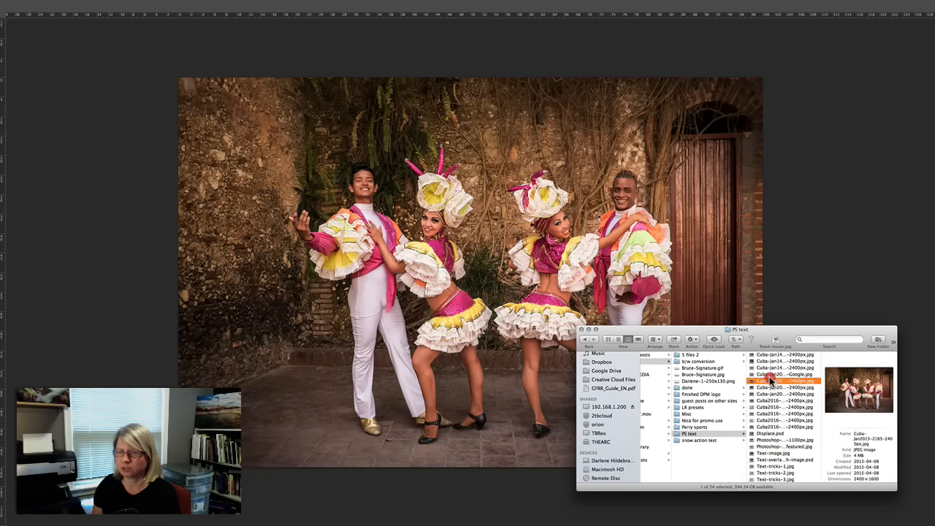
pyautogui.click(771, 377)
pyautogui.keyDown('shift'); pyautogui.click(780, 355); pyautogui.keyUp('shift')
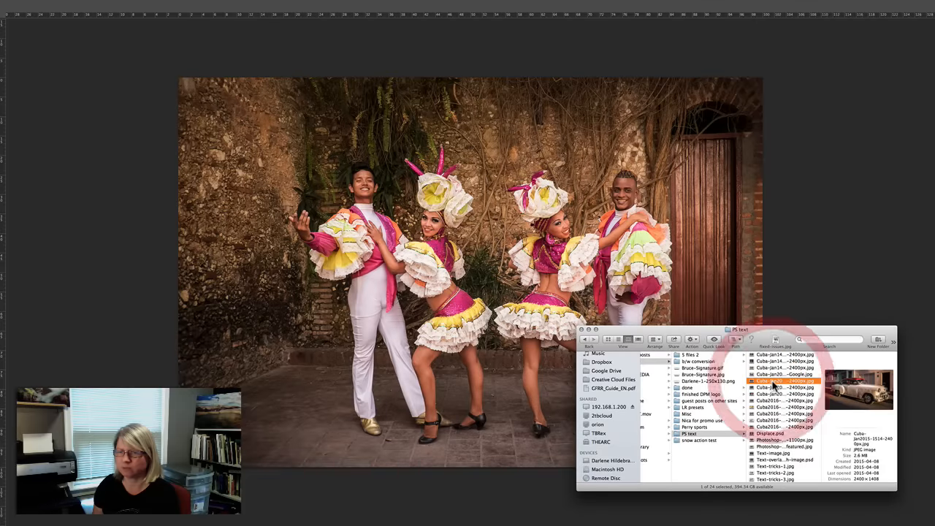
pyautogui.moveTo(780, 379); pyautogui.dragTo(495, 223)
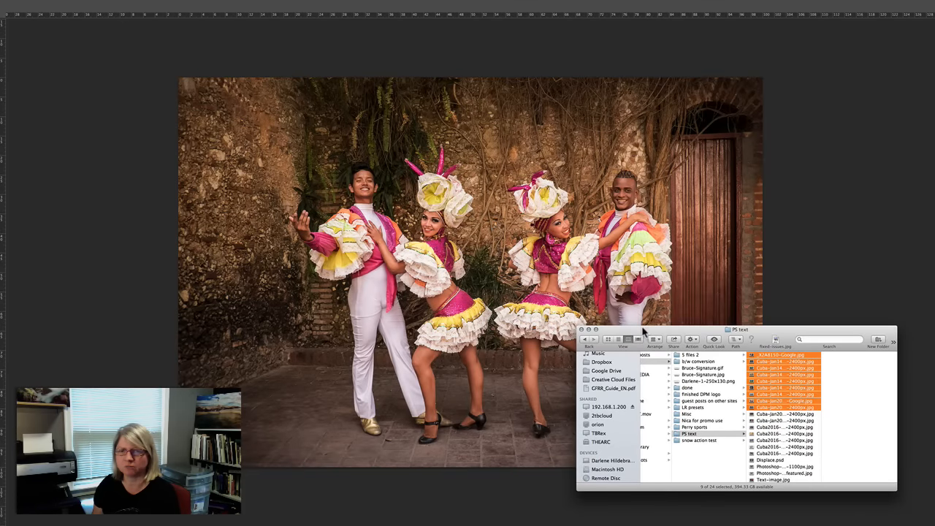
pyautogui.click(767, 407)
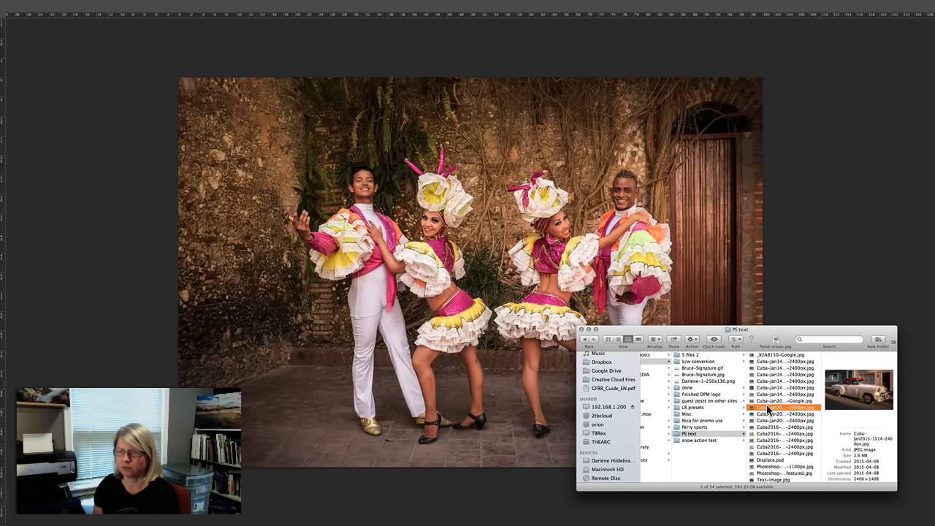
pyautogui.moveTo(767, 409); pyautogui.dragTo(558, 242)
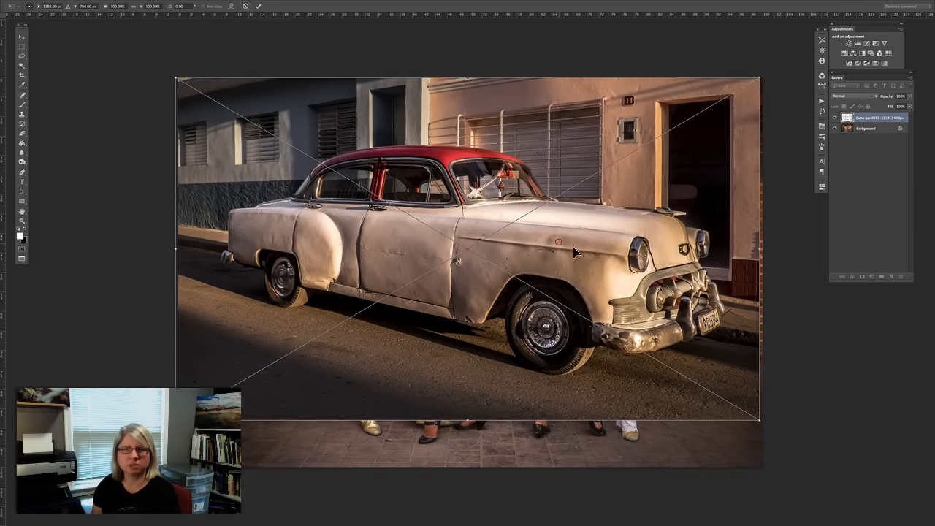
# - Scale the placed car photo proportionally to about 106% and centre it over the dancers photo
pyautogui.moveTo(760, 421); pyautogui.dragTo(793, 438)
pyautogui.moveTo(571, 357); pyautogui.dragTo(550, 370)
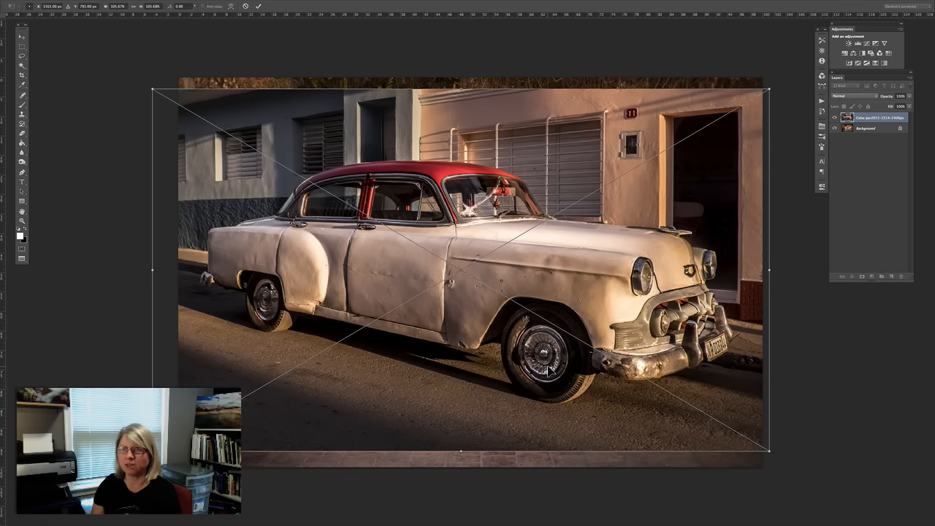
pyautogui.press('Return')
# - Merge the car photo into the Background layer, then save and close the smart object's contents
pyautogui.press('super+e')
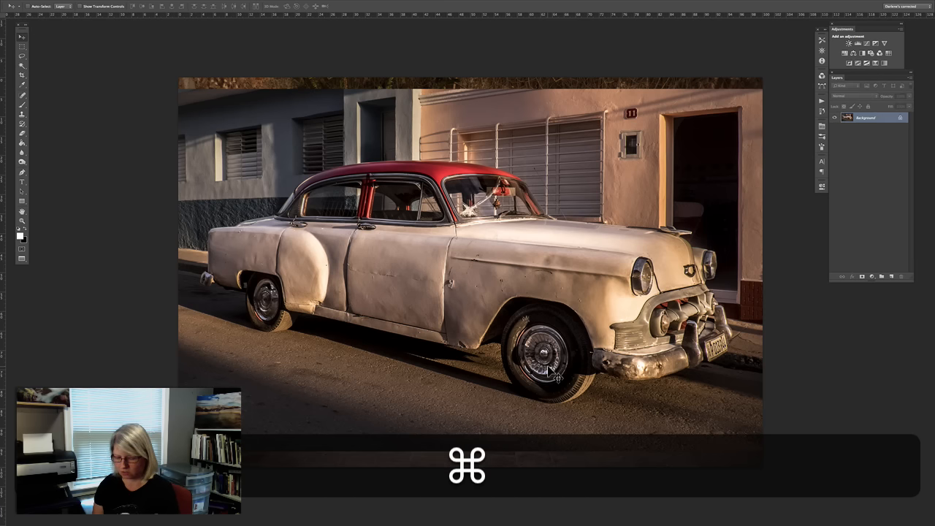
pyautogui.press('super+s')
pyautogui.press('super+w')
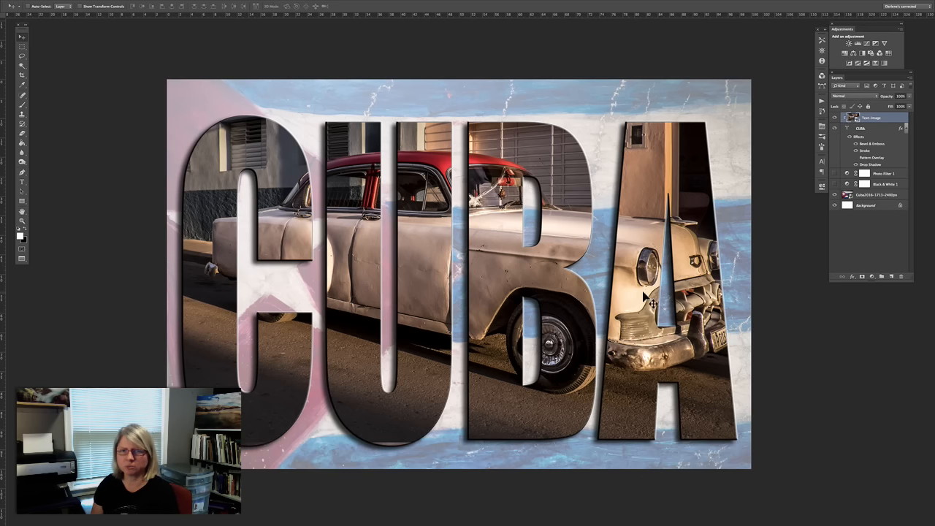
# - Shift the Text-image car photo slightly down and to the left so the car's front sits inside the letter A
pyautogui.press('v')
pyautogui.moveTo(536, 298)
pyautogui.mouseDown()
pyautogui.moveTo(533, 287)
pyautogui.moveTo(535, 299)
pyautogui.moveTo(521, 301)
pyautogui.mouseUp()
# - Set the flag layer's opacity to 30% and show the Black & White 1 adjustment layer to turn the backdrop grey
pyautogui.click(888, 195)
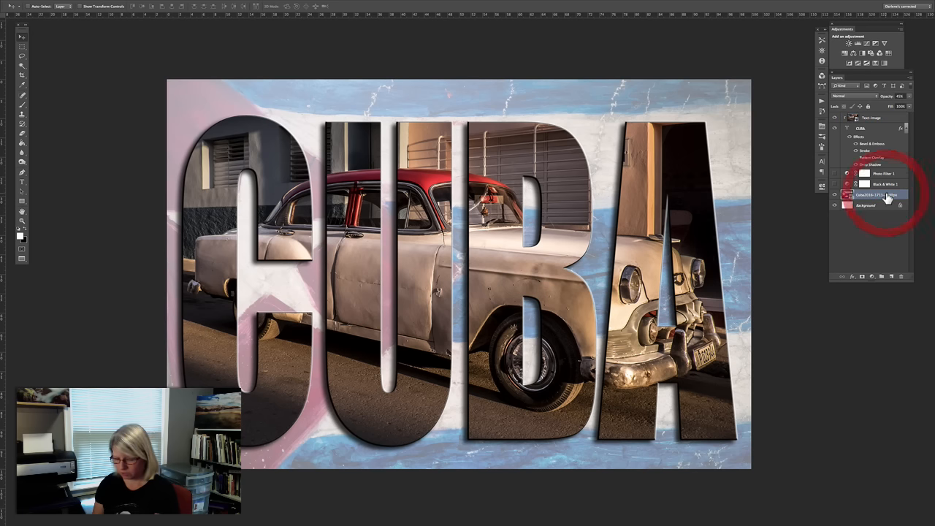
pyautogui.press('3')
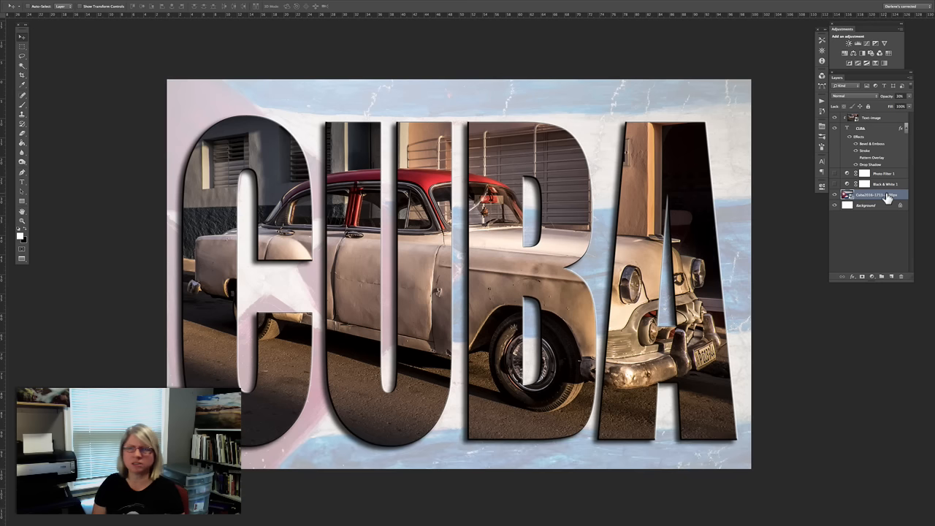
pyautogui.click(835, 184)
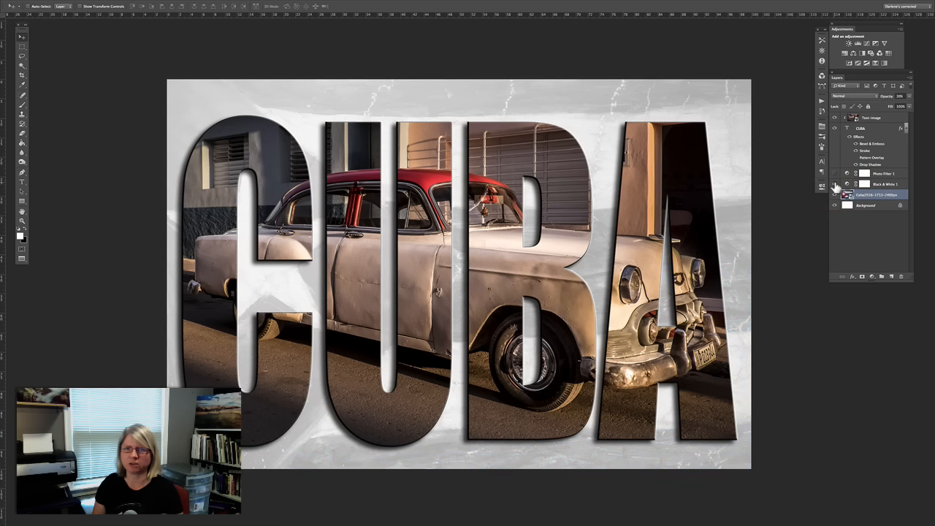